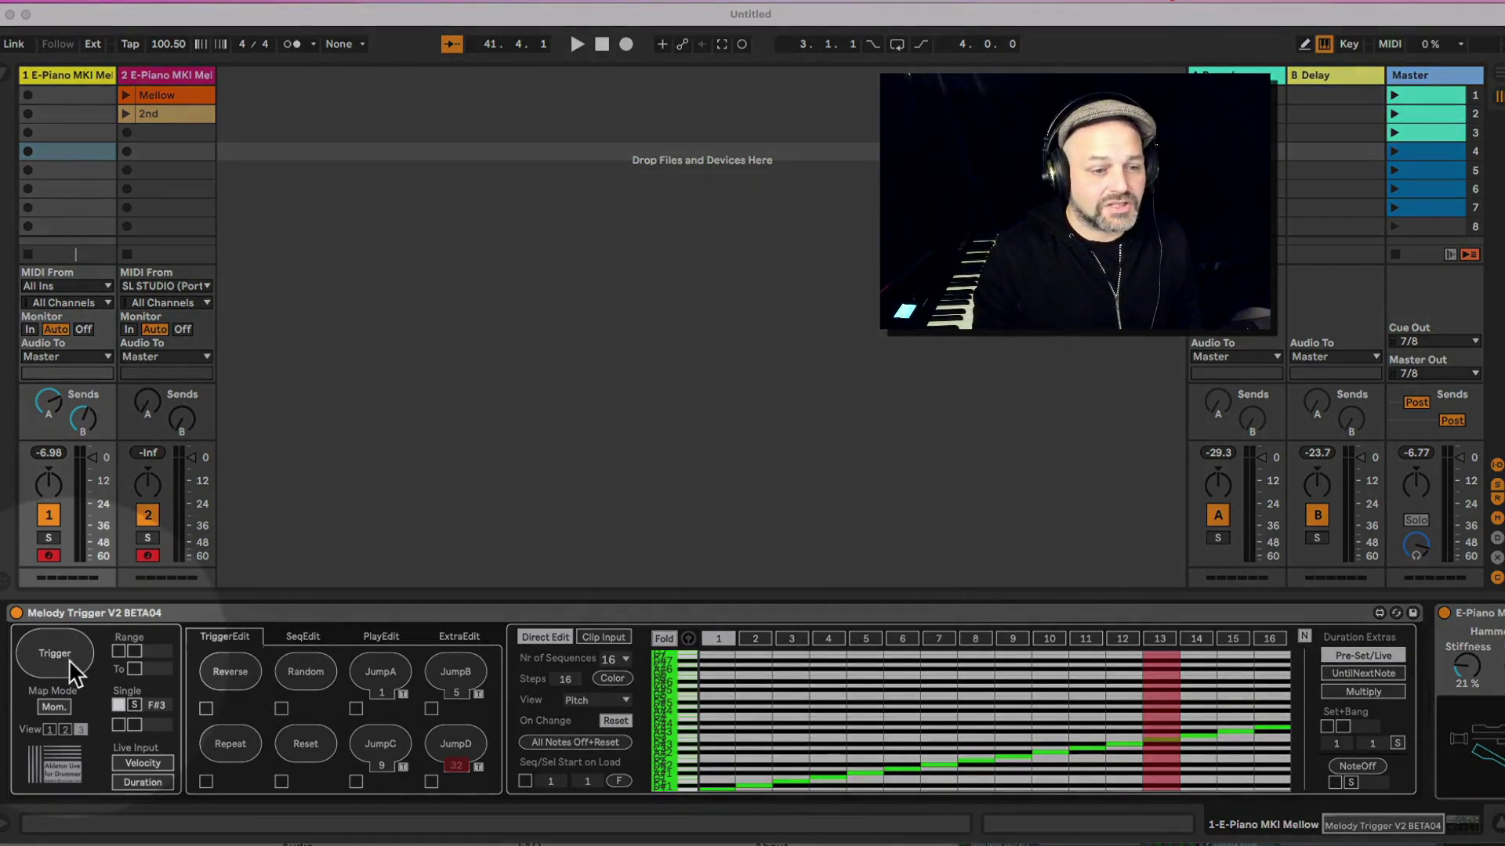
Fold the Melody Trigger note grid to the used pitches and test-fire the sequence trigger
click(553, 639)
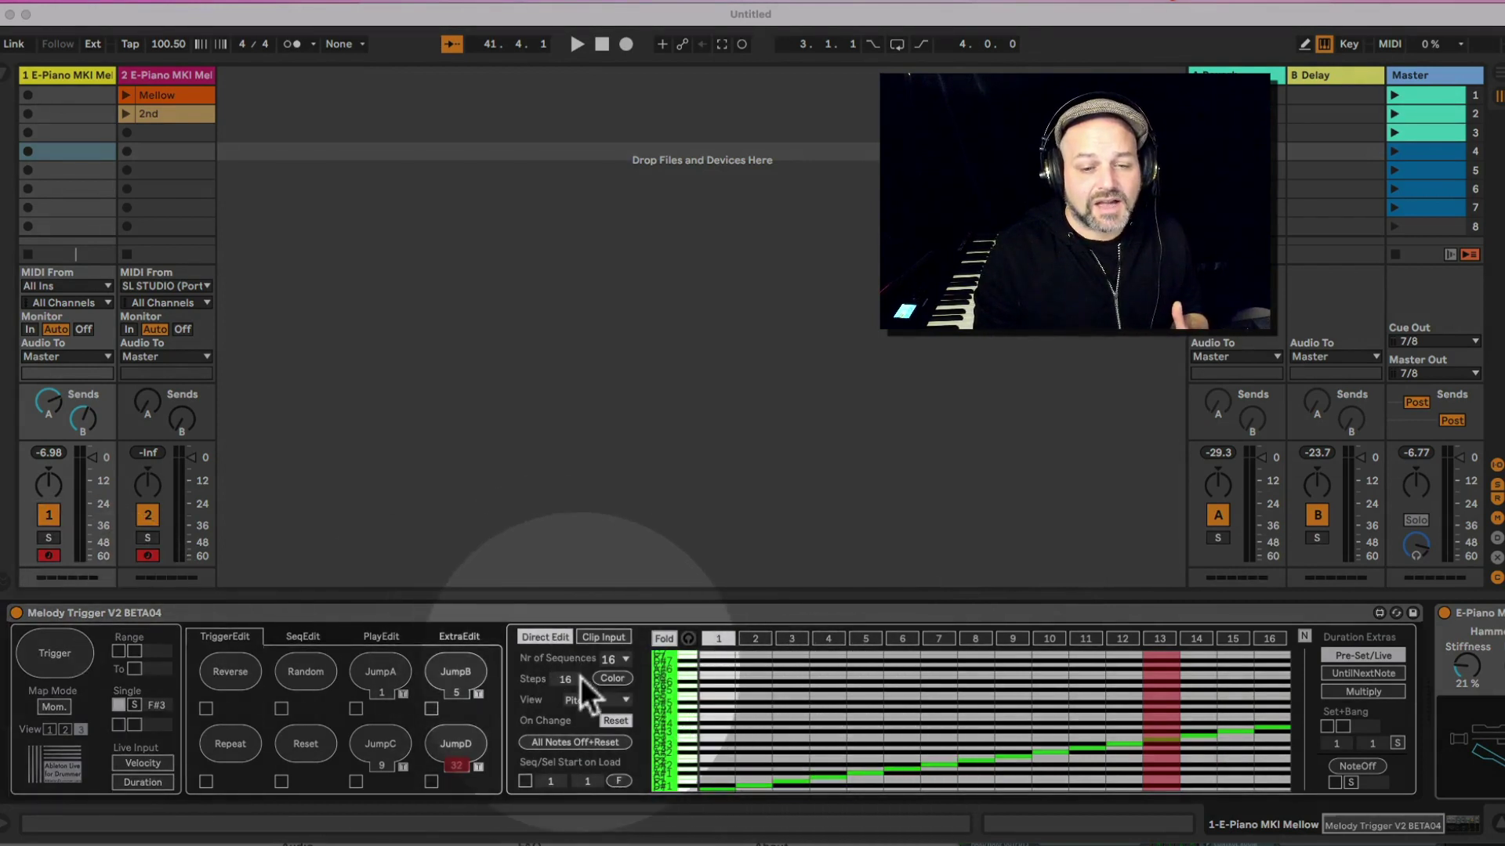
click(667, 638)
click(673, 638)
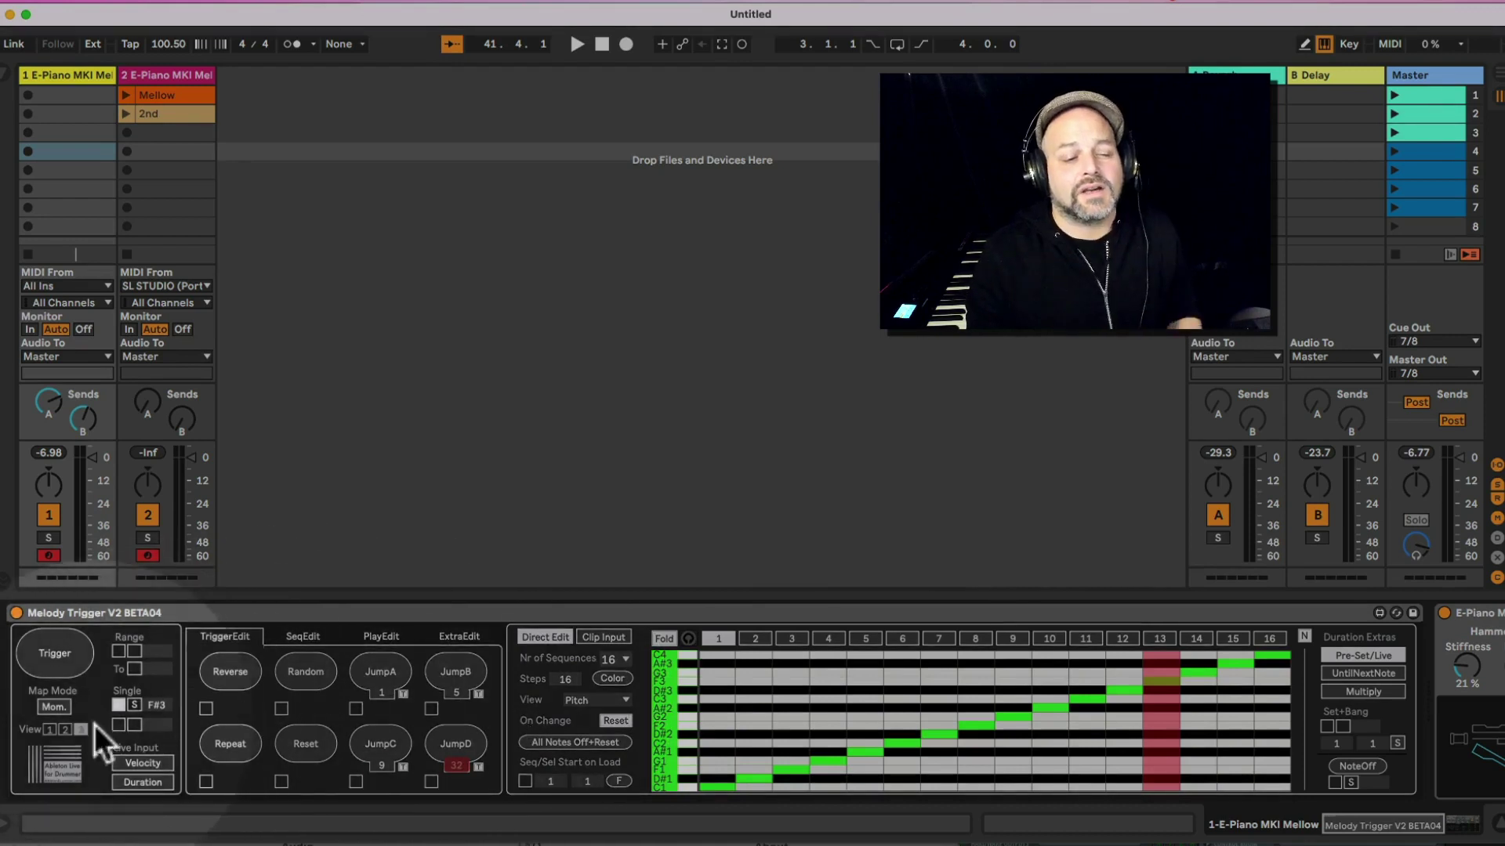
click(70, 659)
click(69, 658)
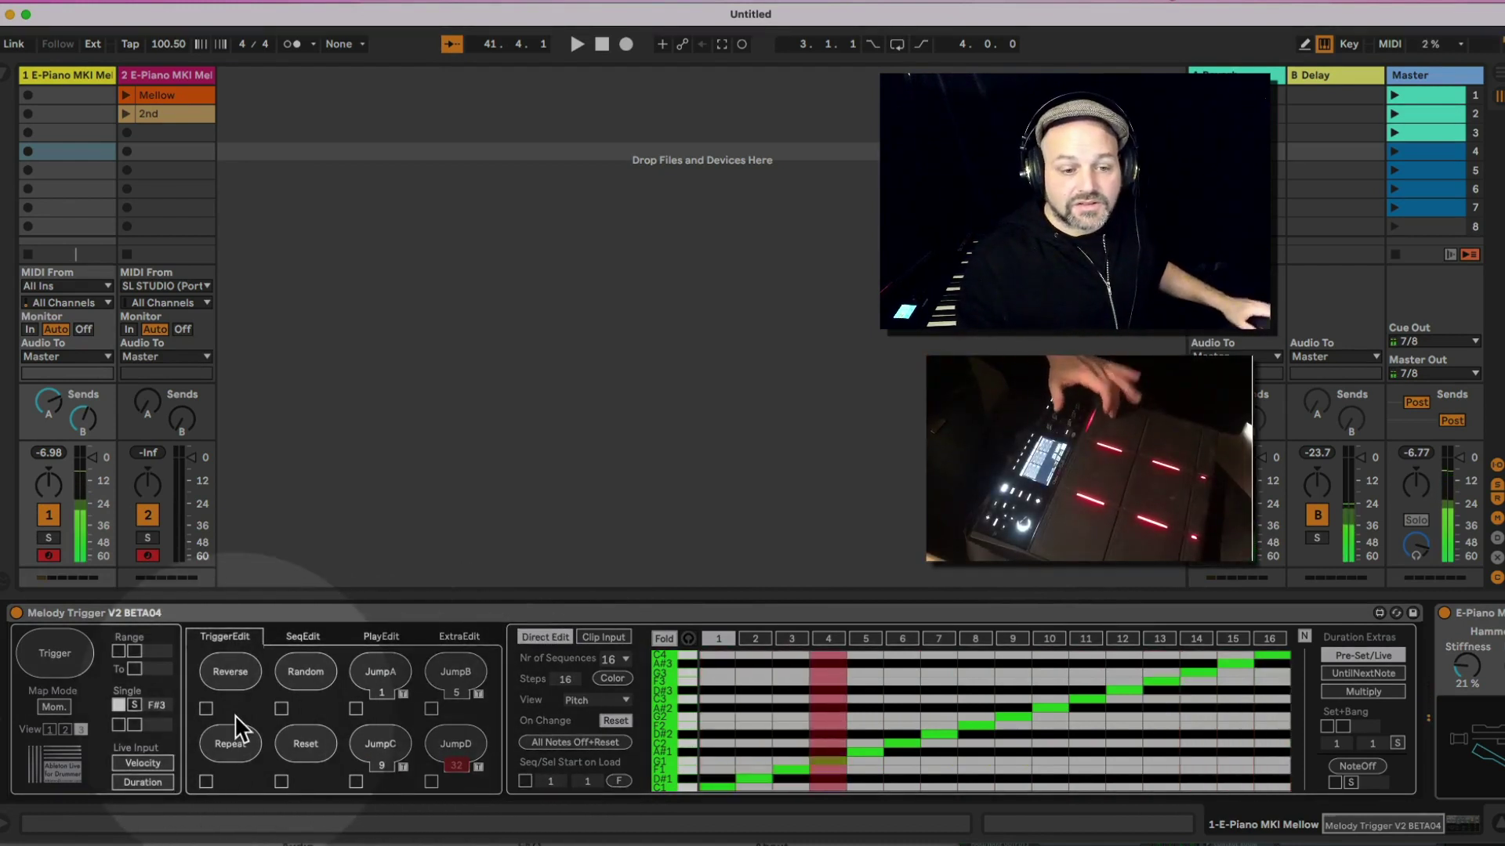
Assign D1 to the Reverse trigger and F#1 to Random while trying the UntilNextNote duration mode, and restore Pre-Set/Live
click(1373, 678)
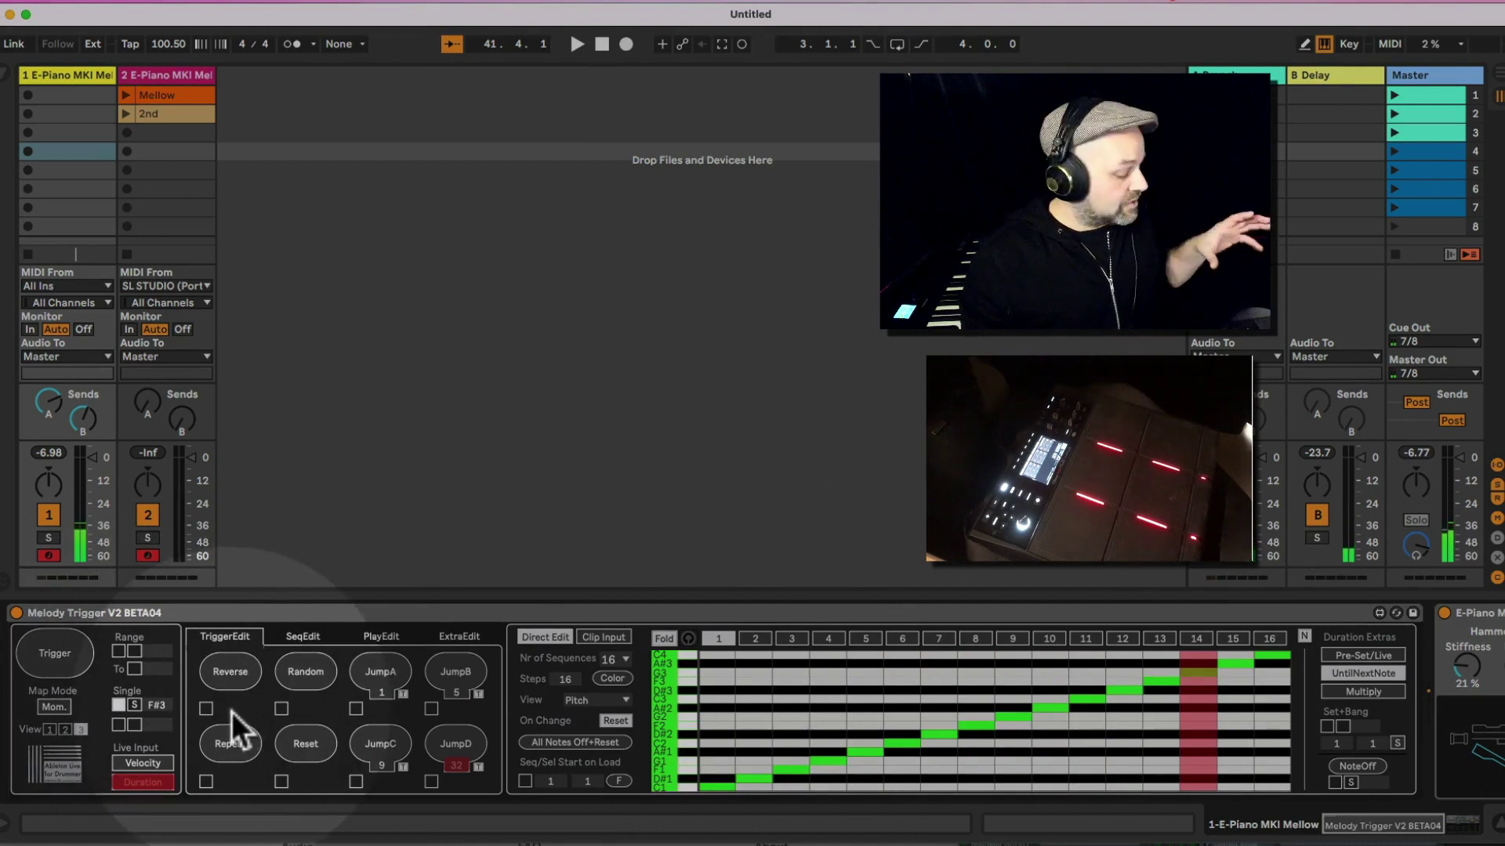
click(207, 710)
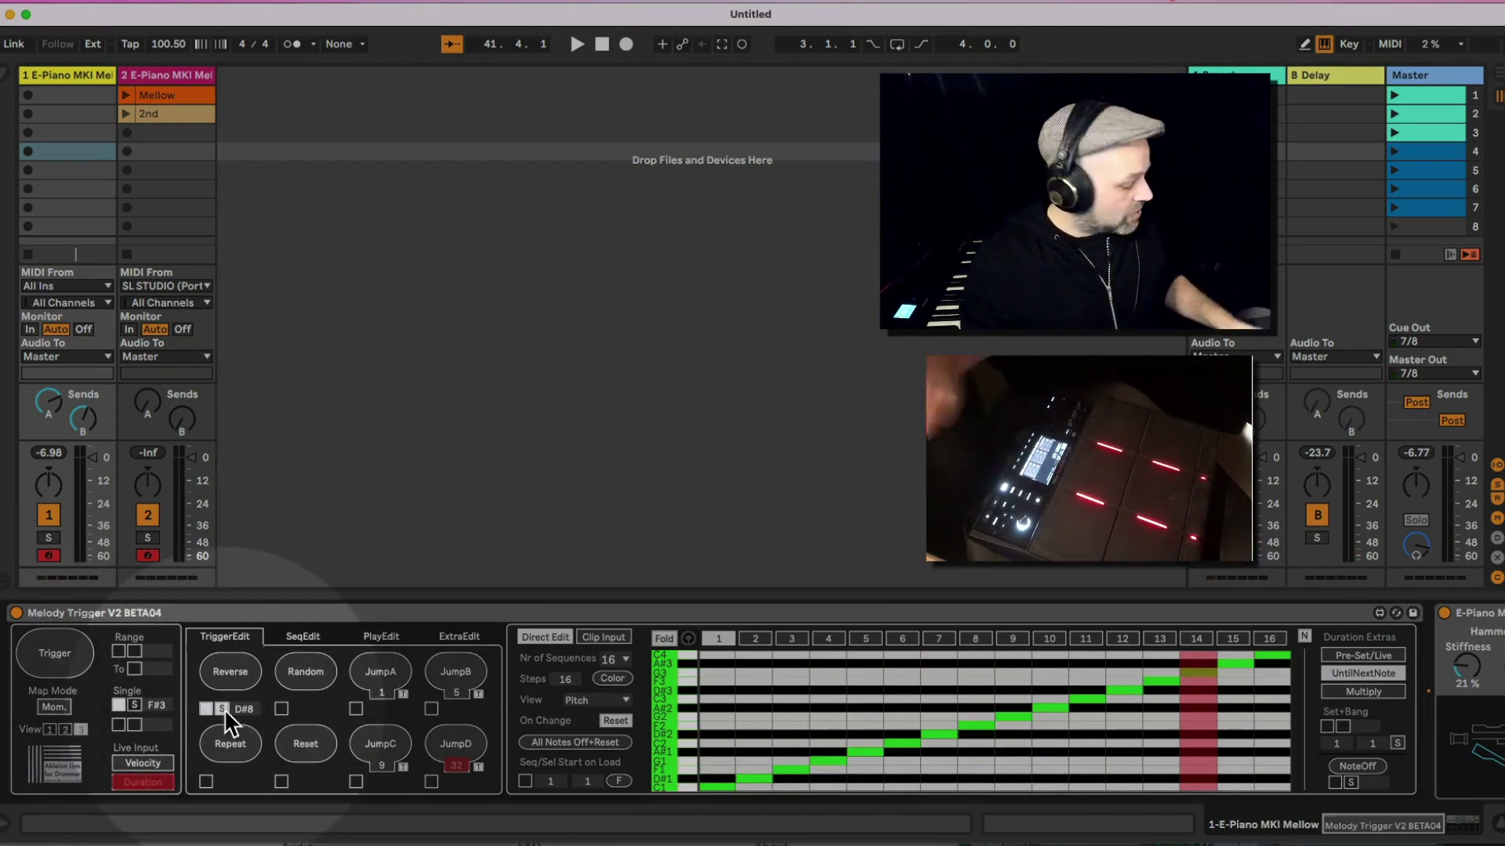
click(280, 708)
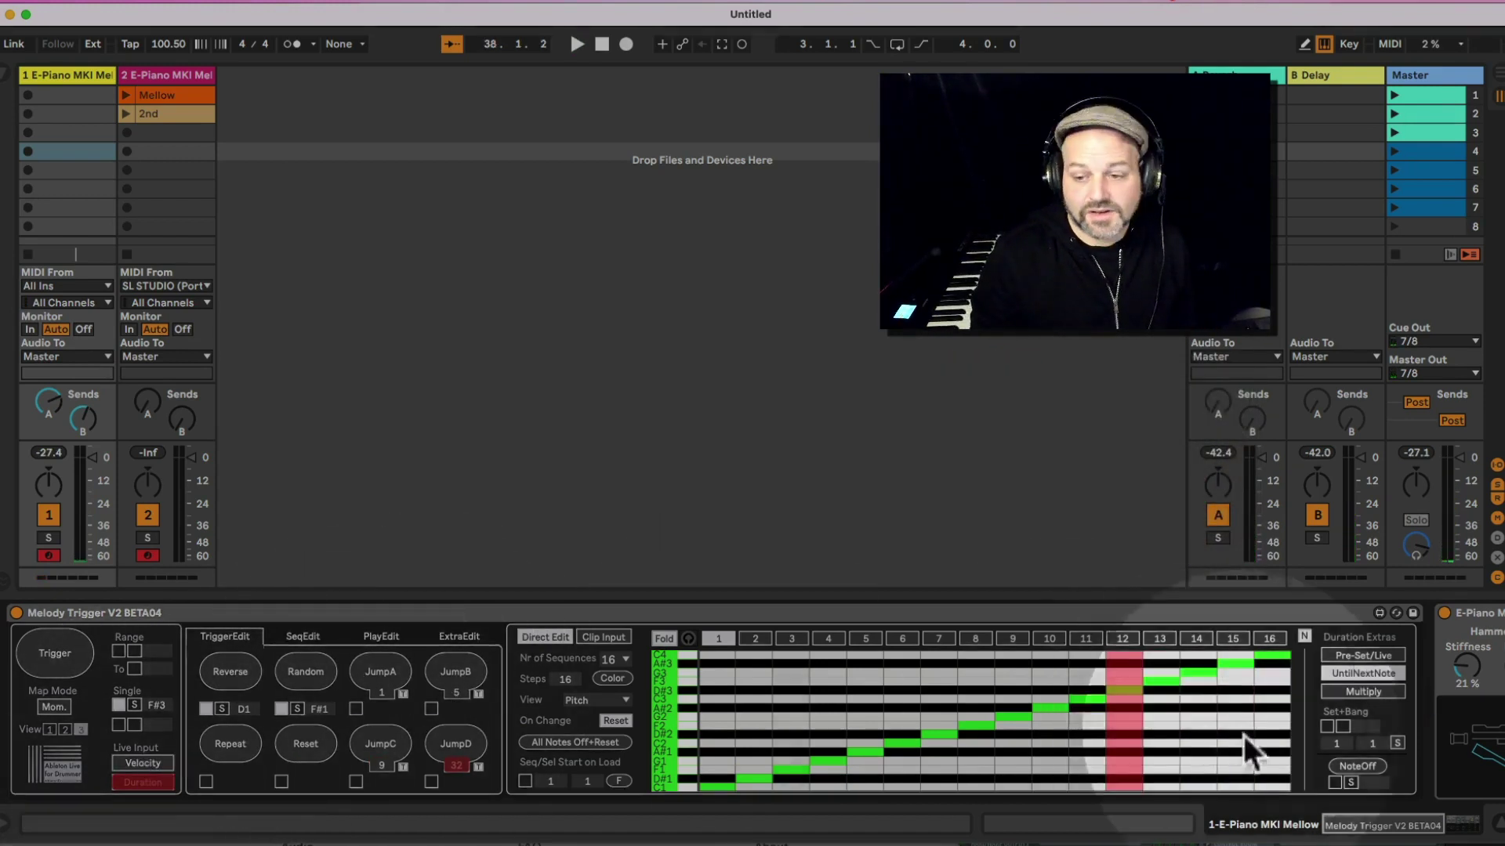
click(1341, 660)
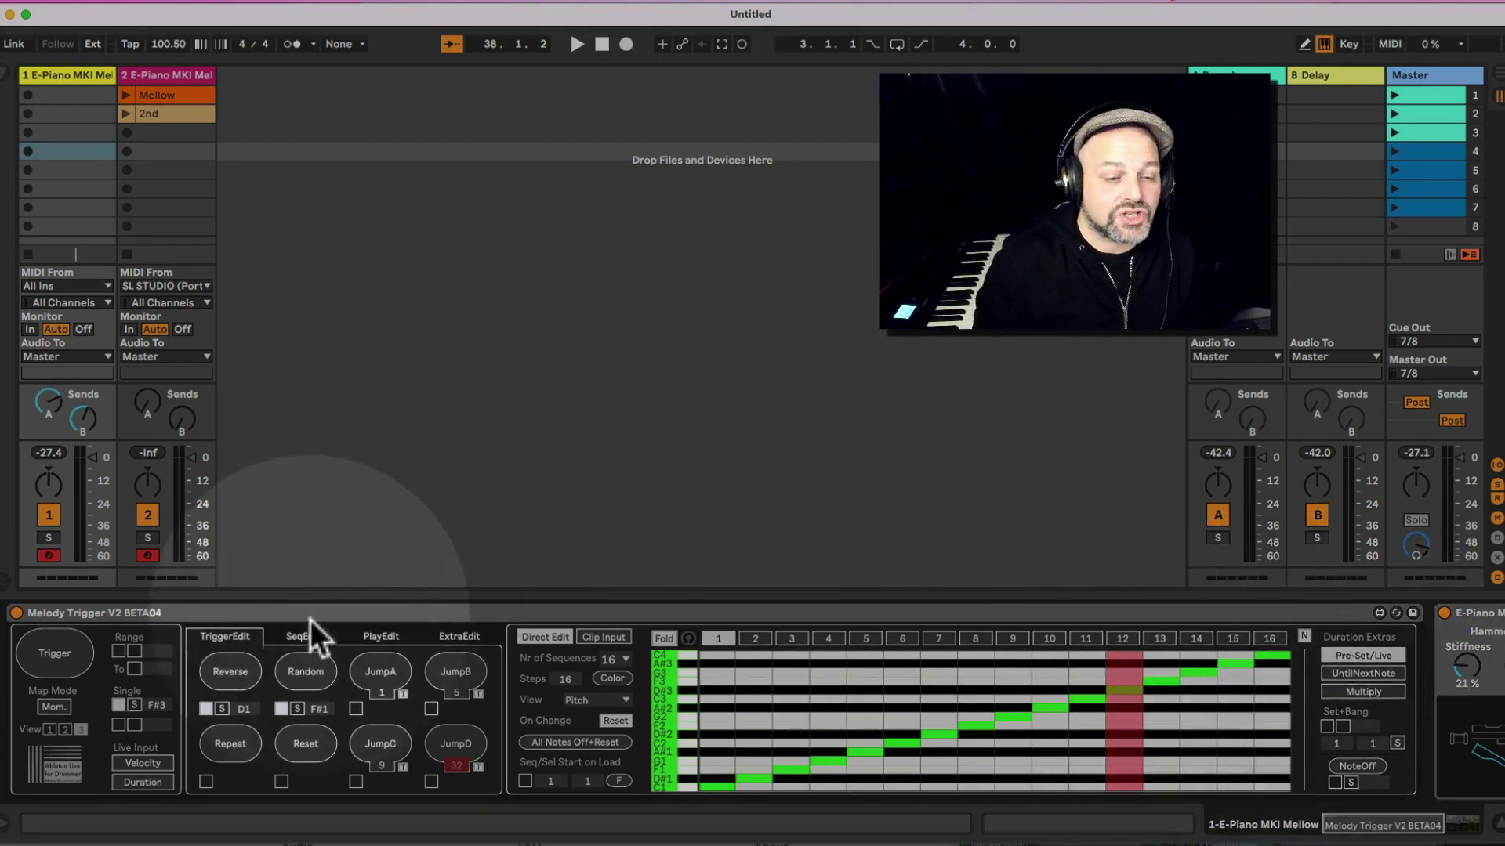
Glance at the sequence editing options and test the JumpA, JumpB and JumpC triggers
click(300, 637)
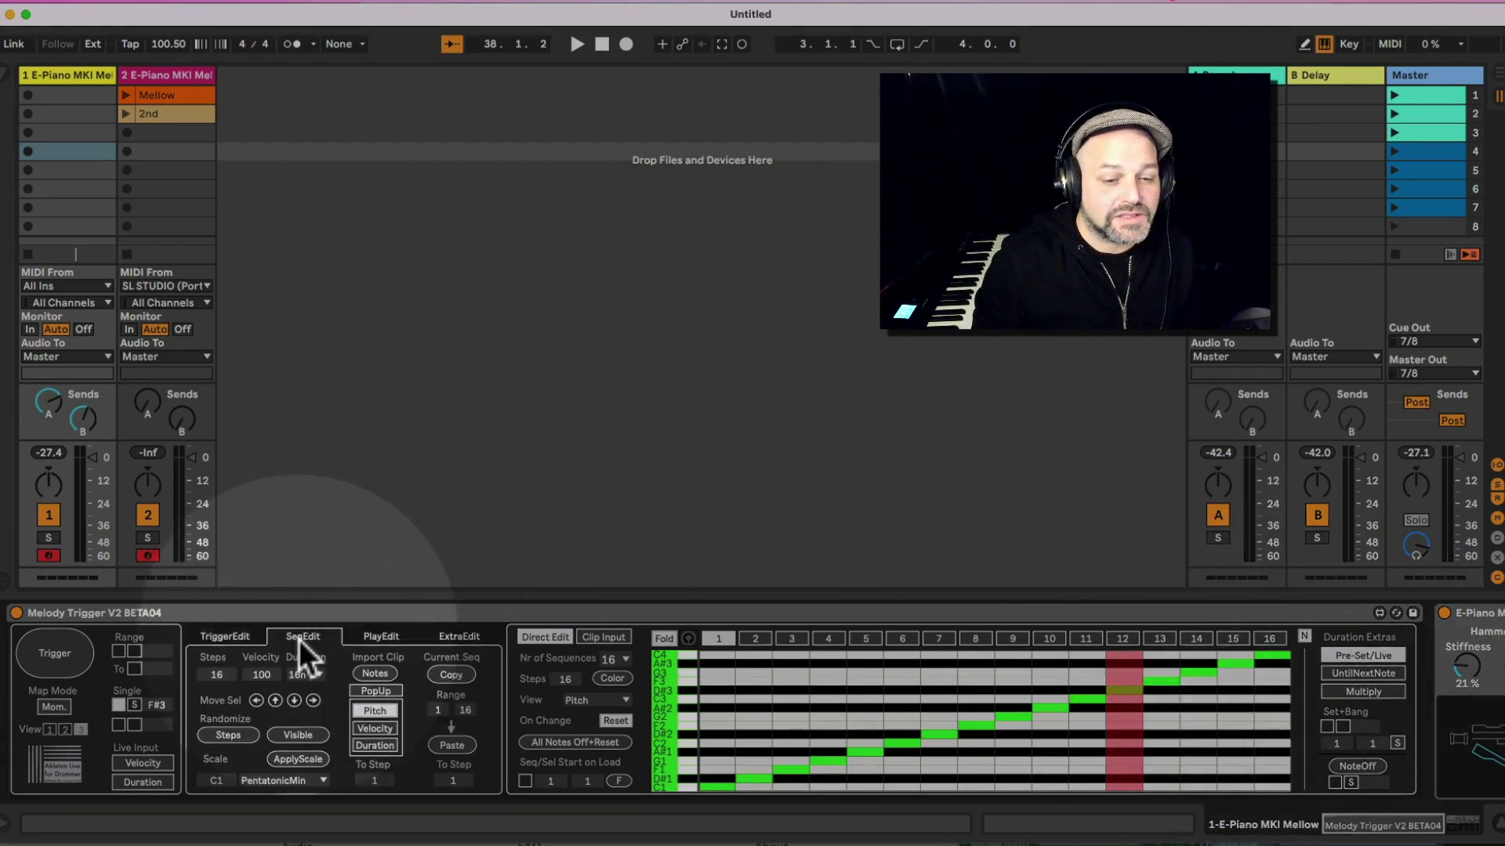
click(227, 640)
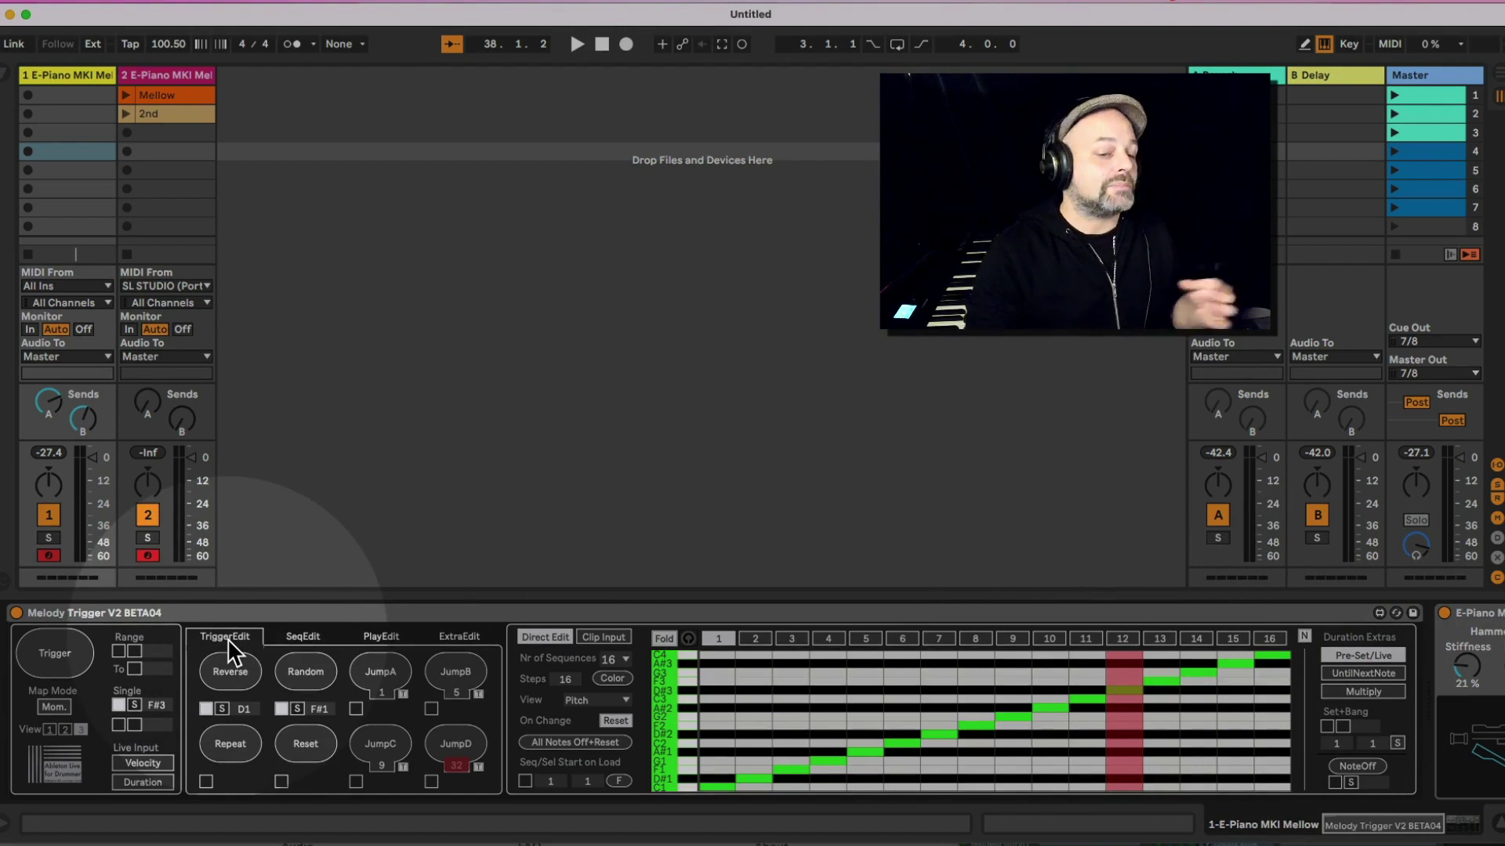
click(380, 670)
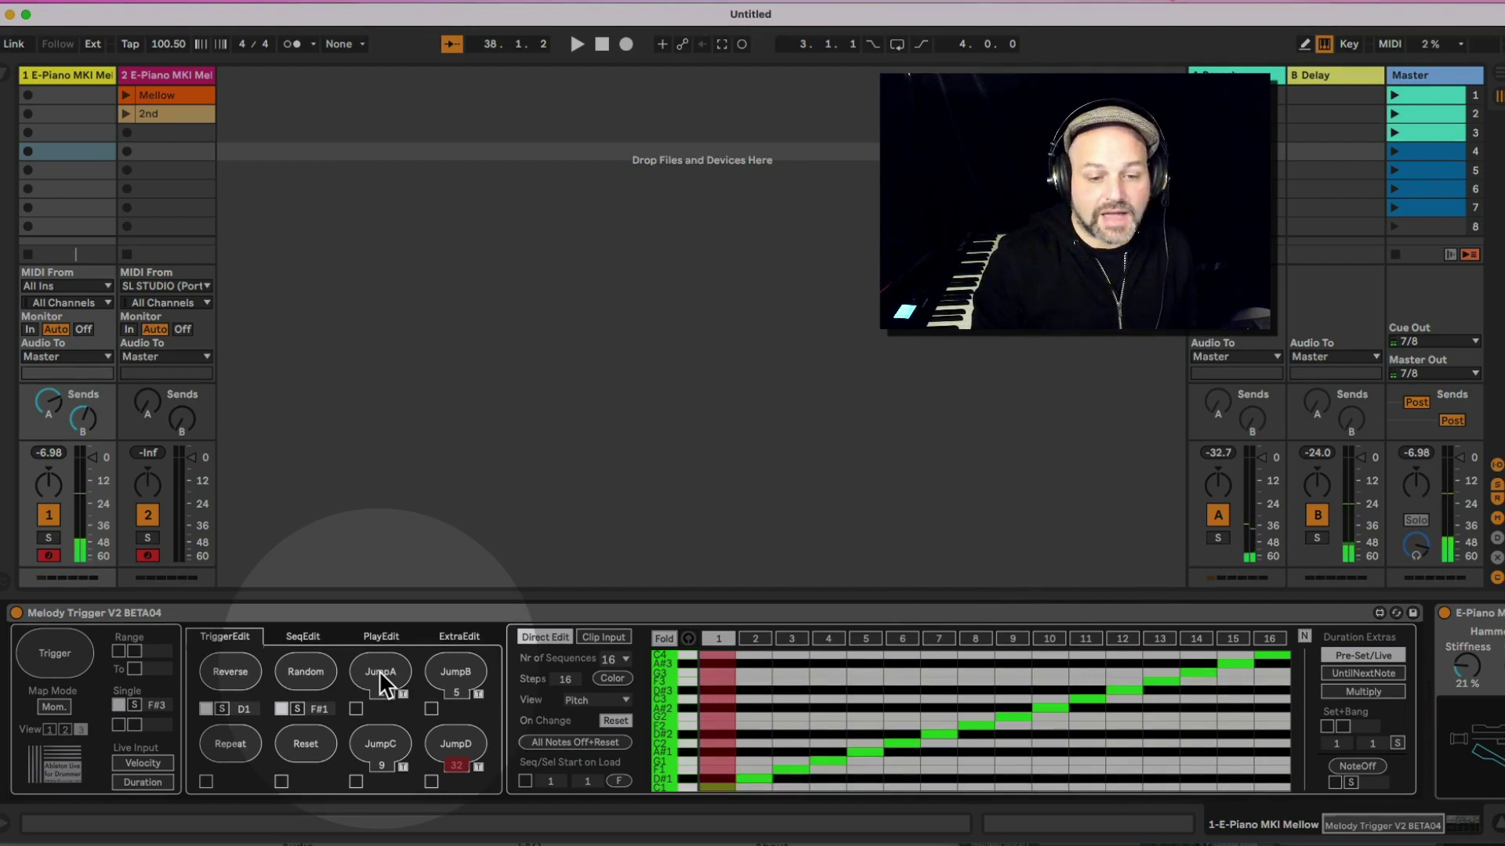
click(466, 669)
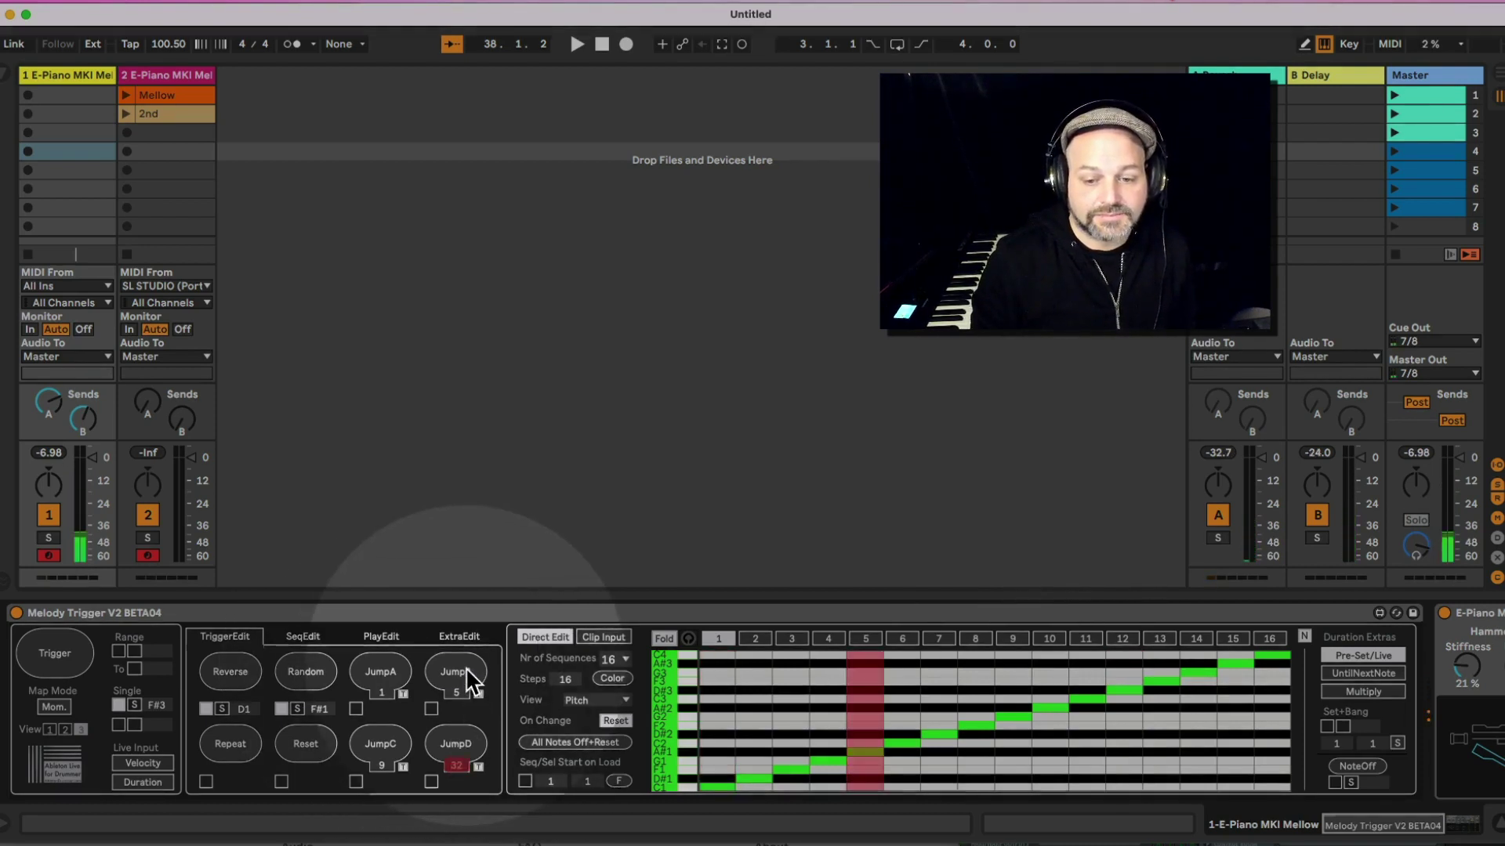
click(384, 742)
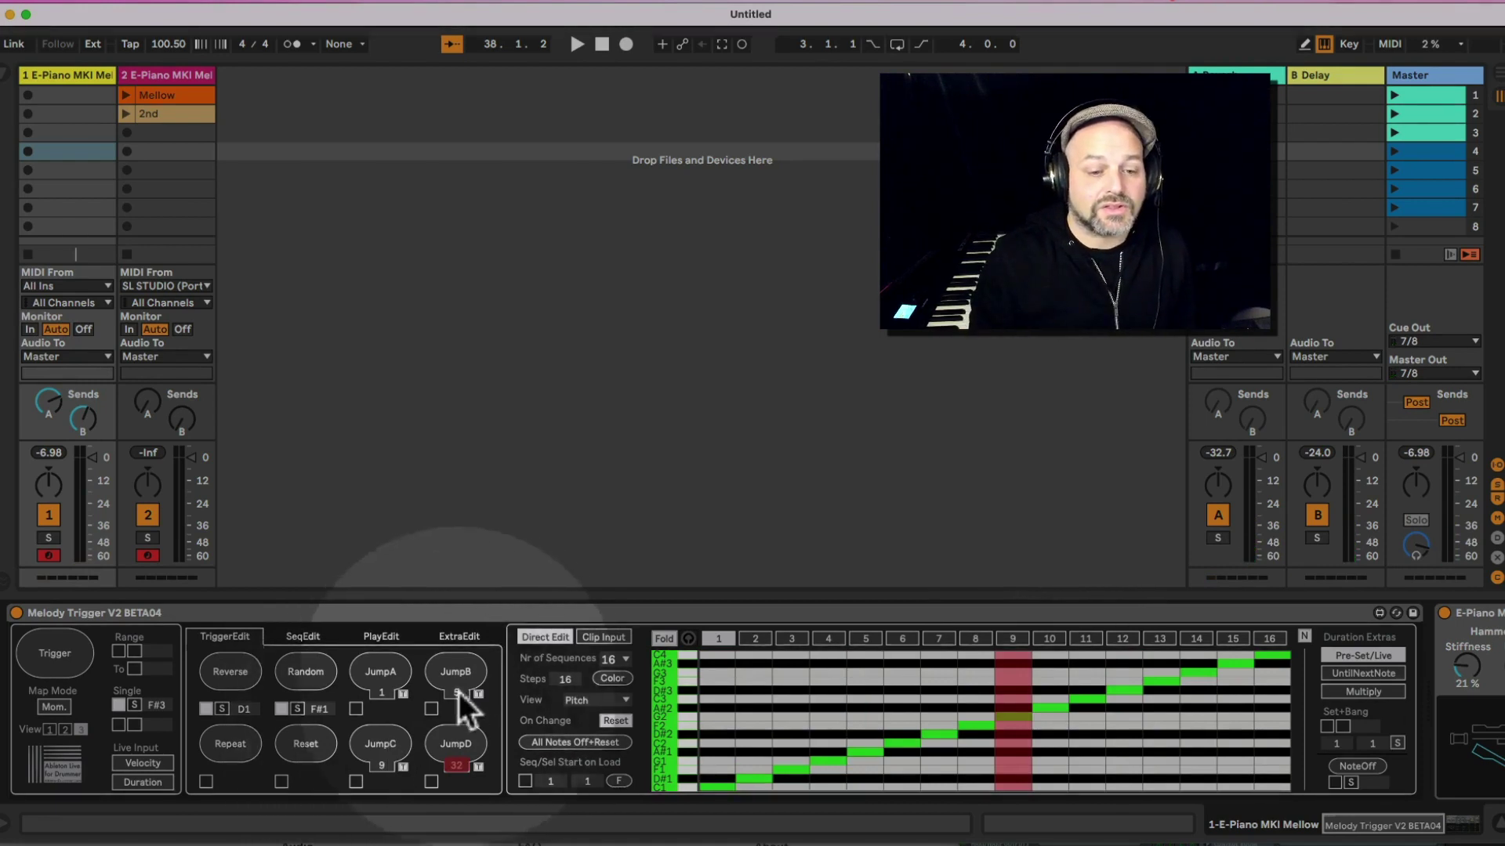
Try a JumpB target of step 4 and sequence lengths of 50 and 38 steps with the note grid unfolded
drag(455, 695, 456, 695)
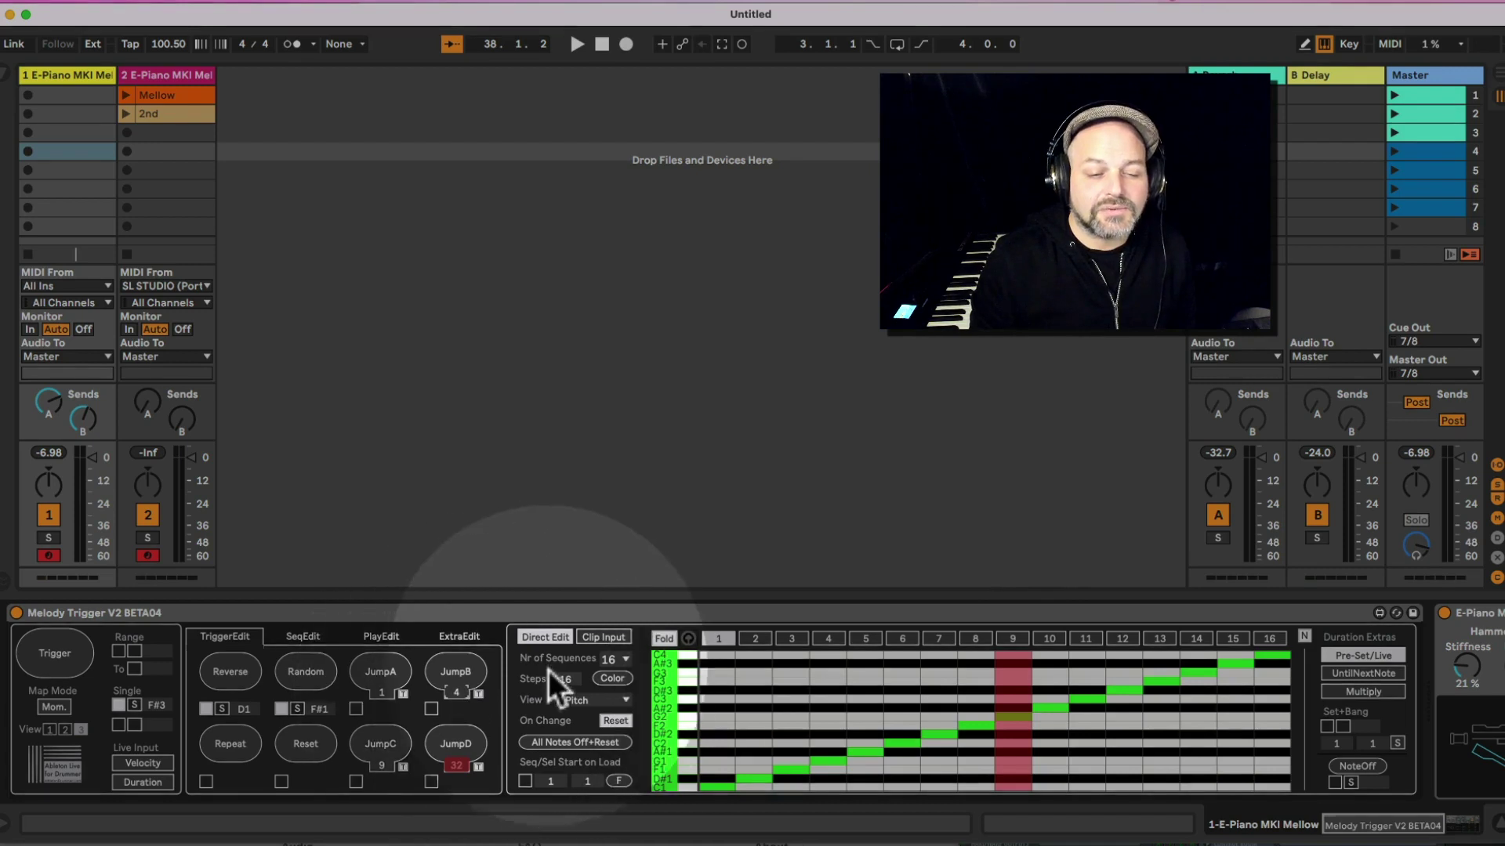
drag(563, 680, 563, 654)
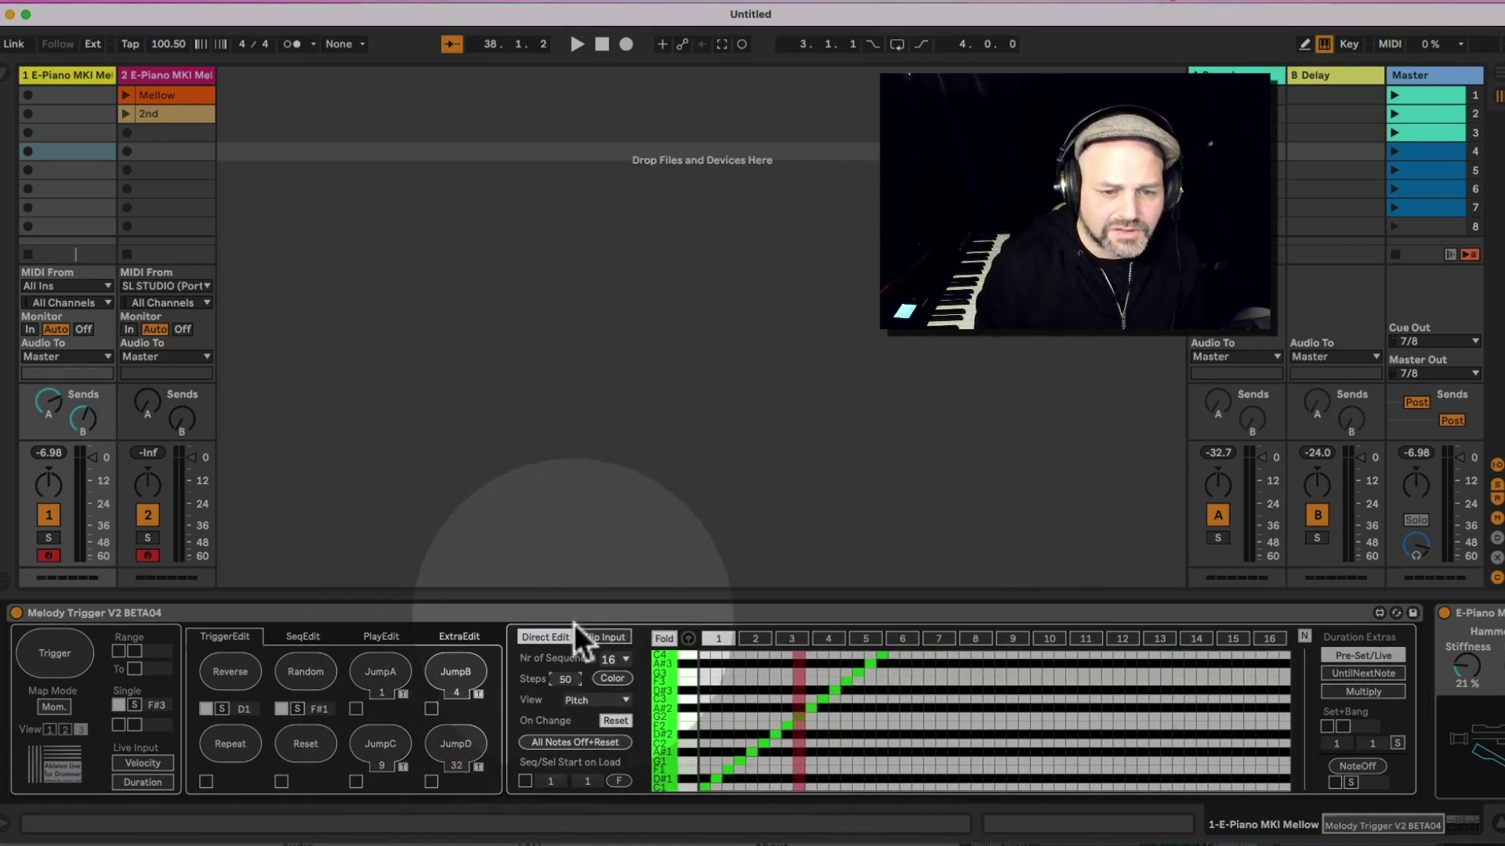
click(666, 646)
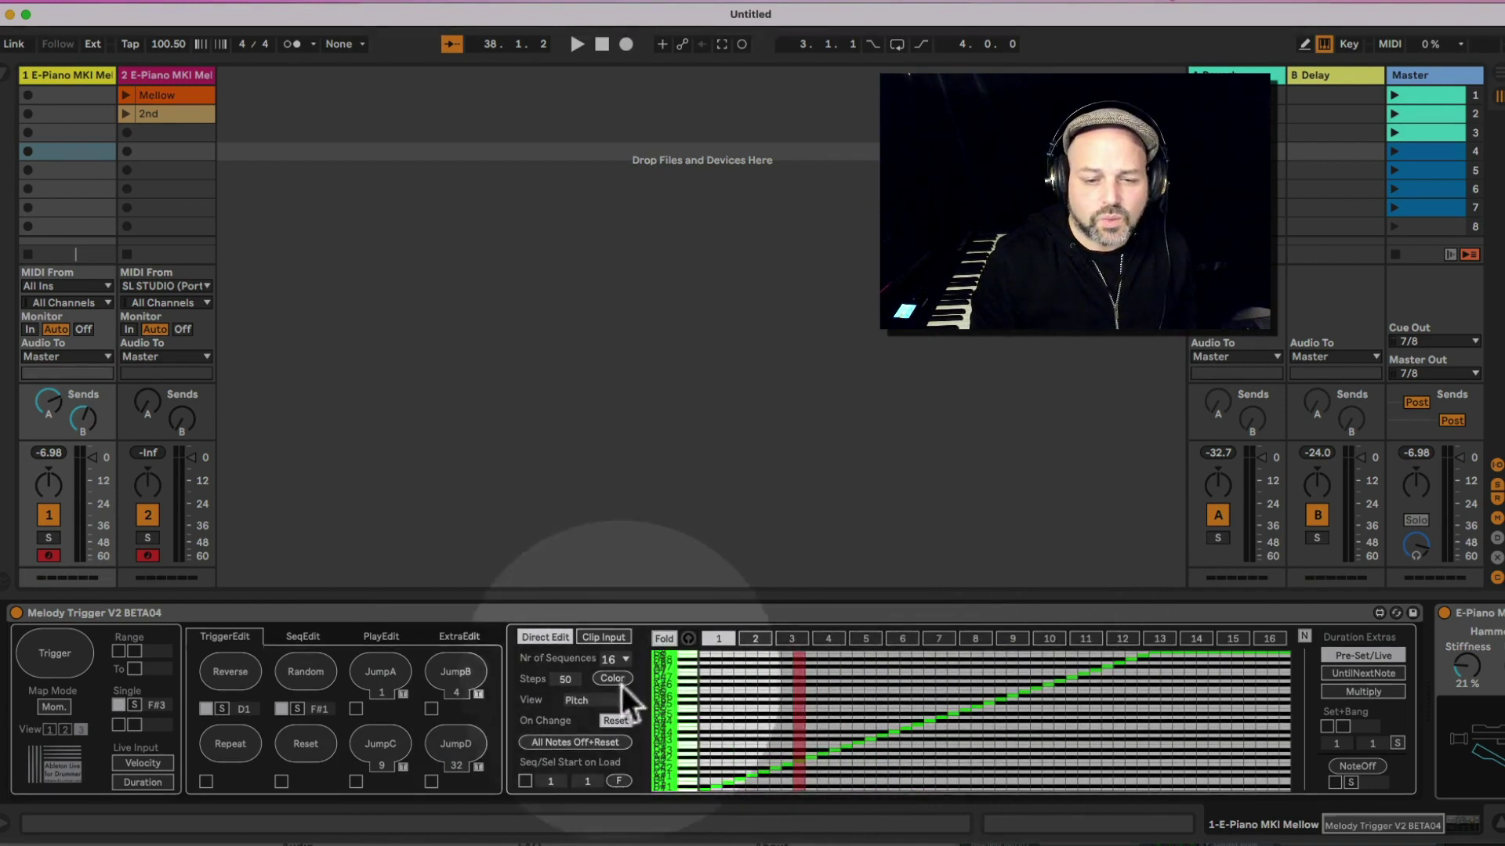
drag(564, 680, 564, 692)
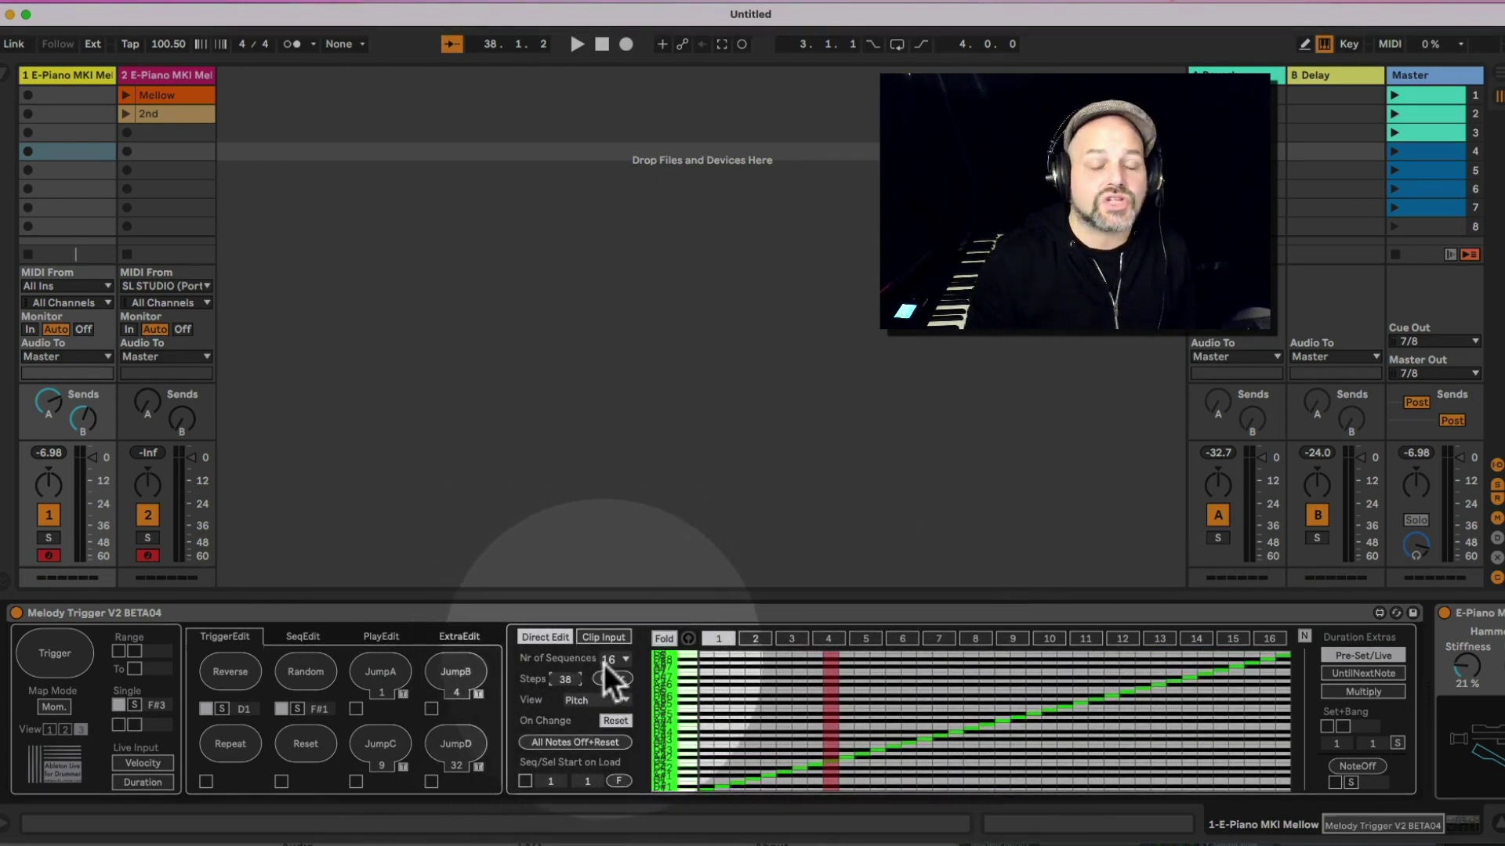
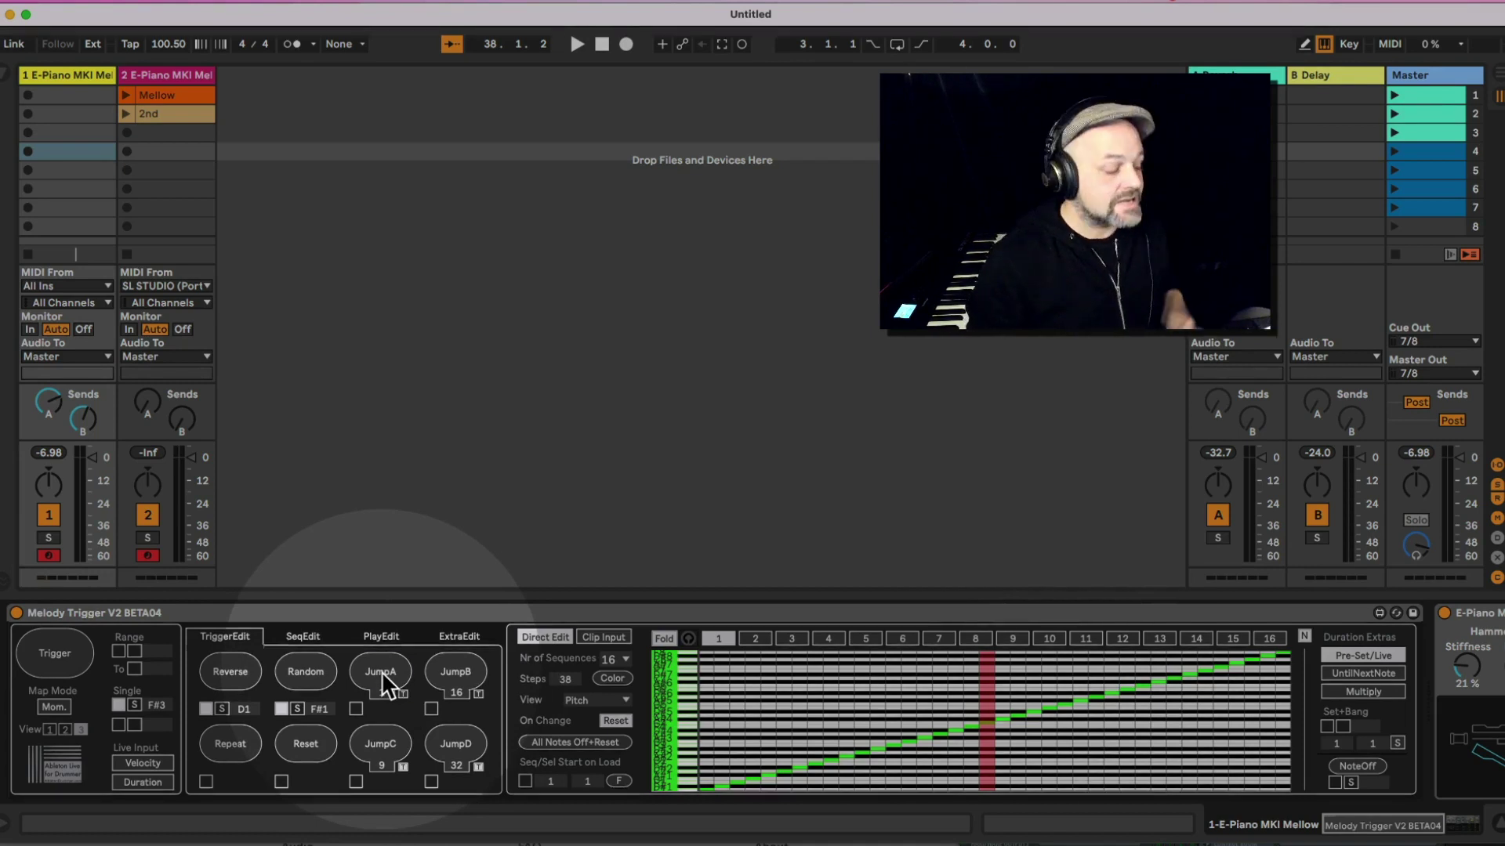
Test the JumpA trigger, shorten the sequence to 13 steps and fold the note grid
click(381, 670)
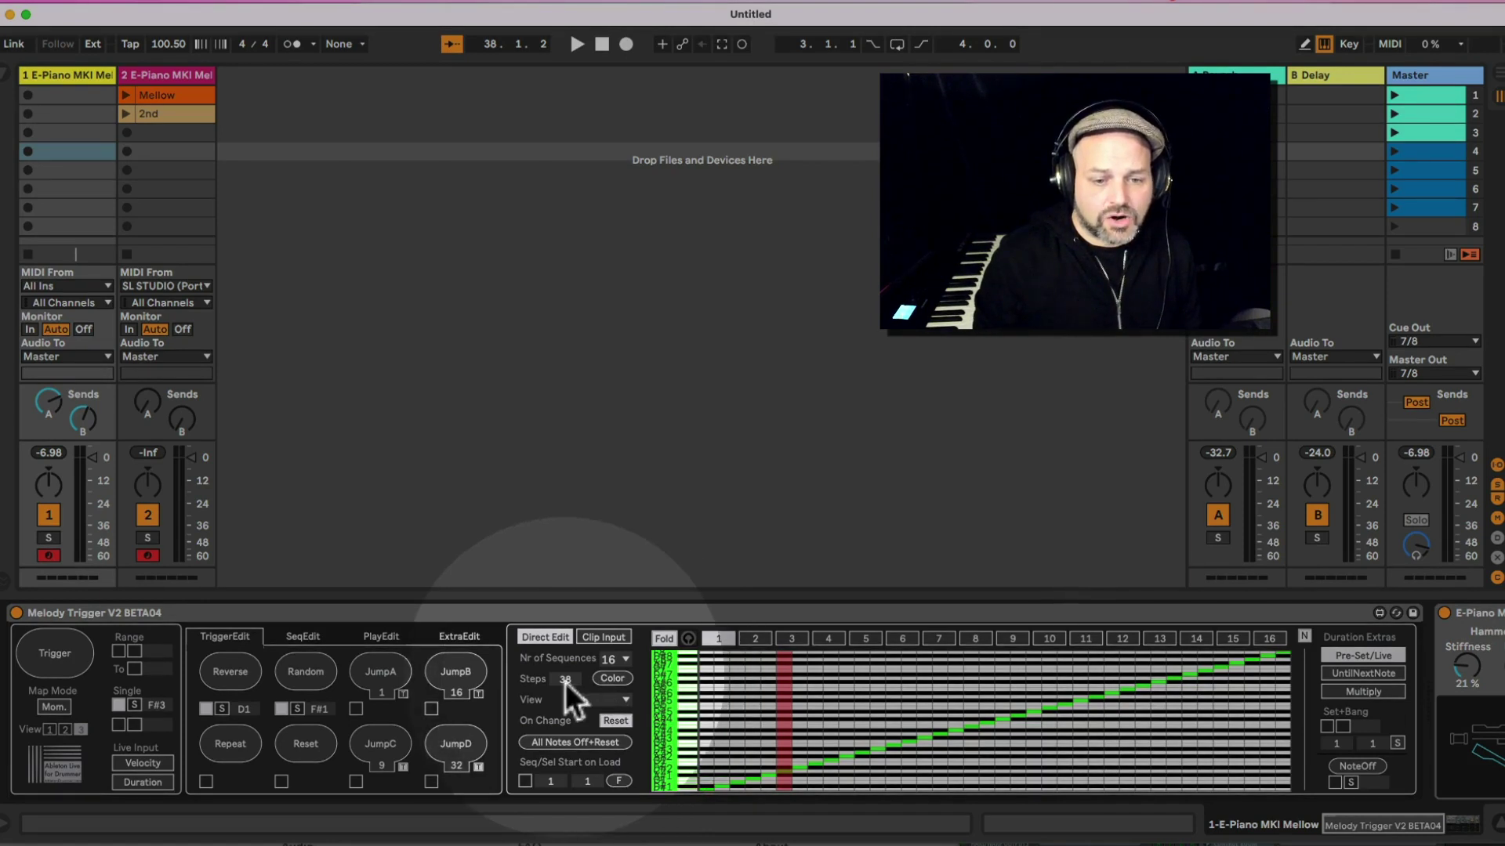
drag(564, 679, 564, 714)
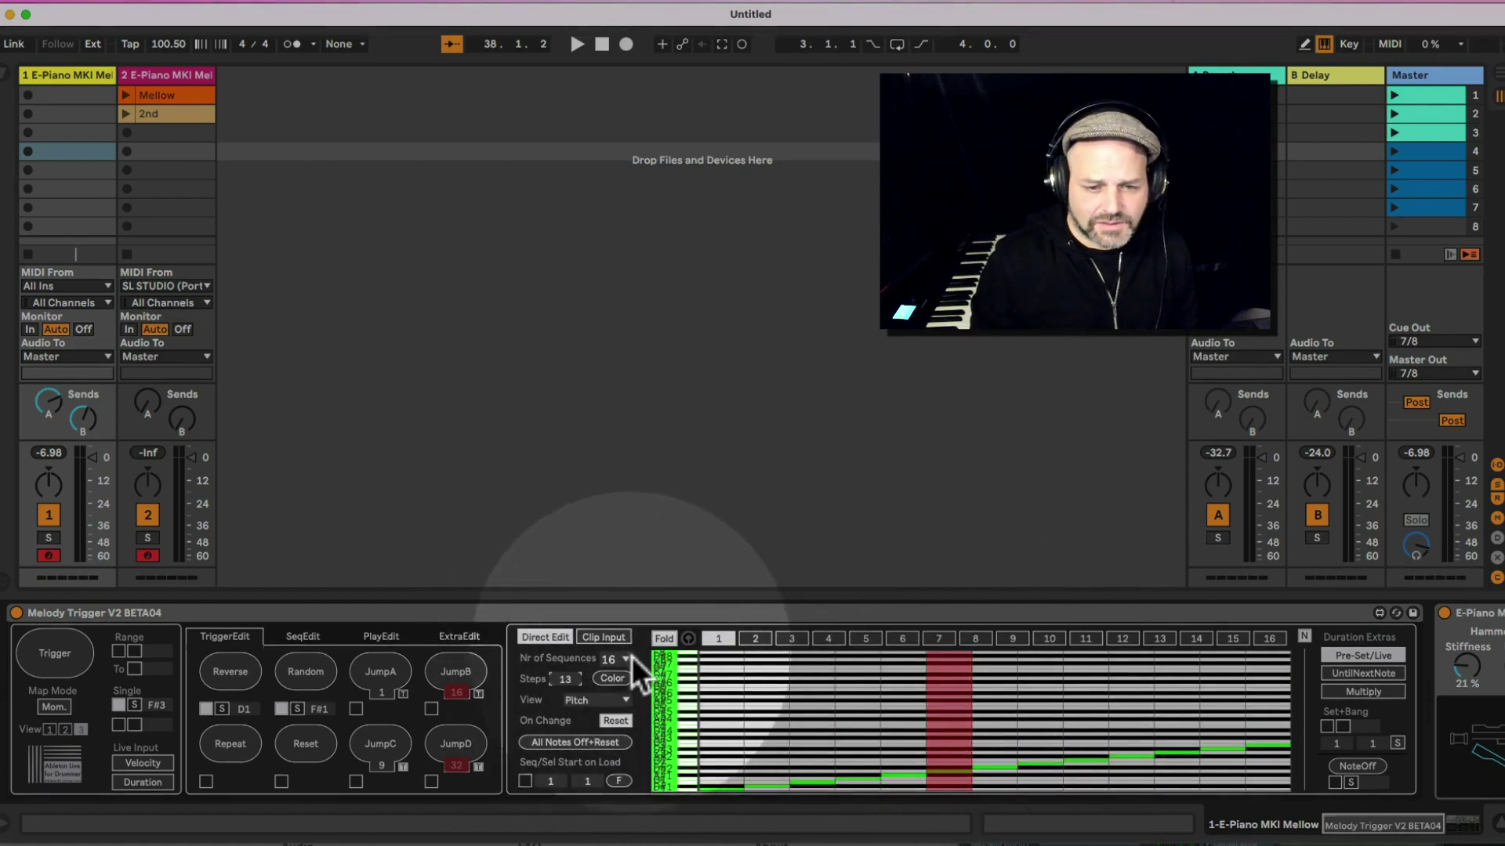
click(664, 638)
Recolour the sequence grid's notes, trying yellow and pink shades before settling on a light red
click(611, 678)
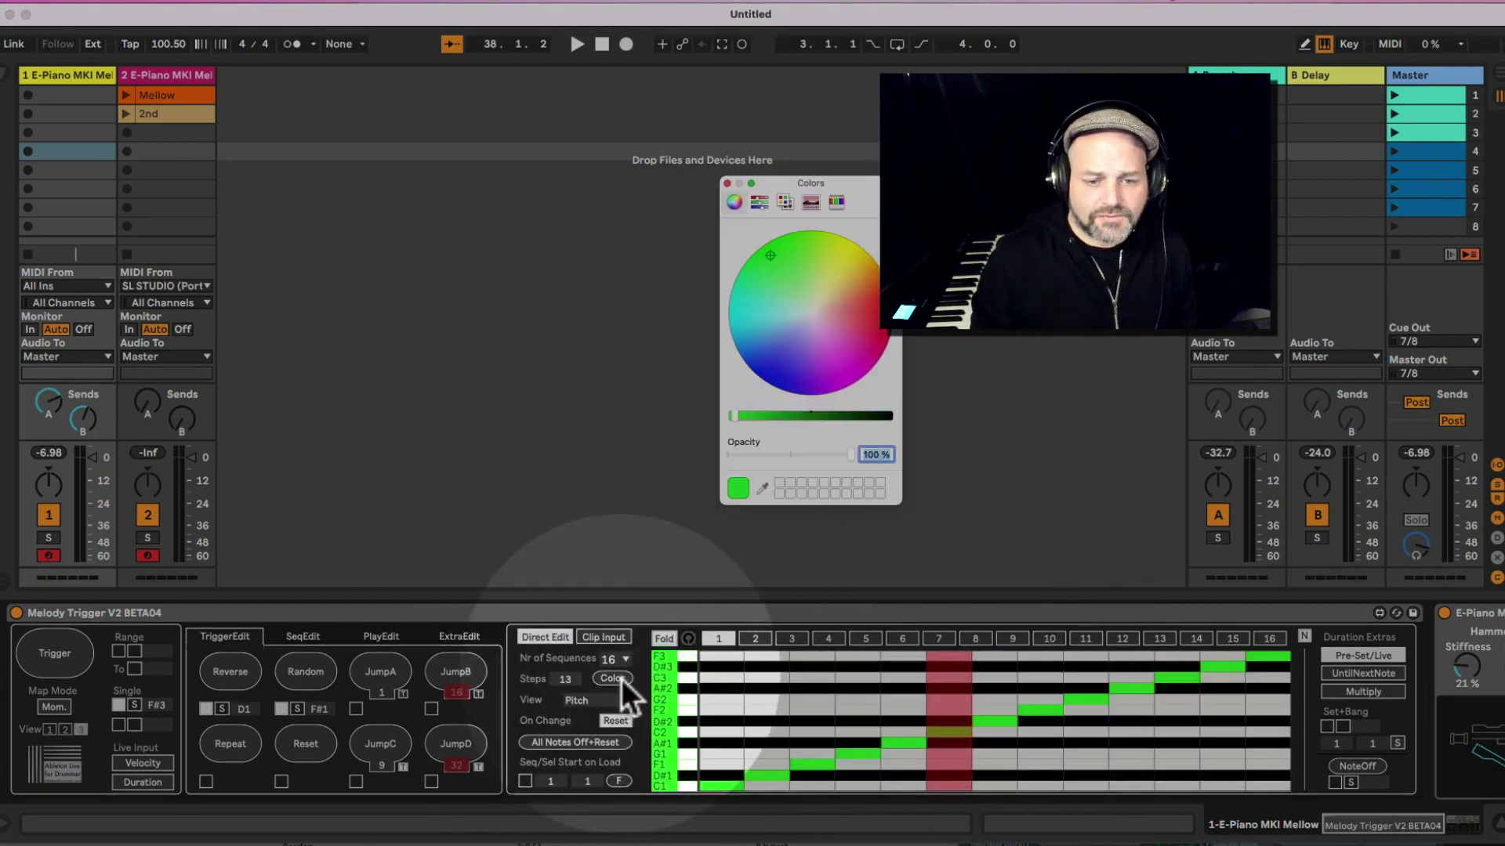
click(789, 281)
drag(791, 285, 875, 305)
drag(846, 190, 380, 213)
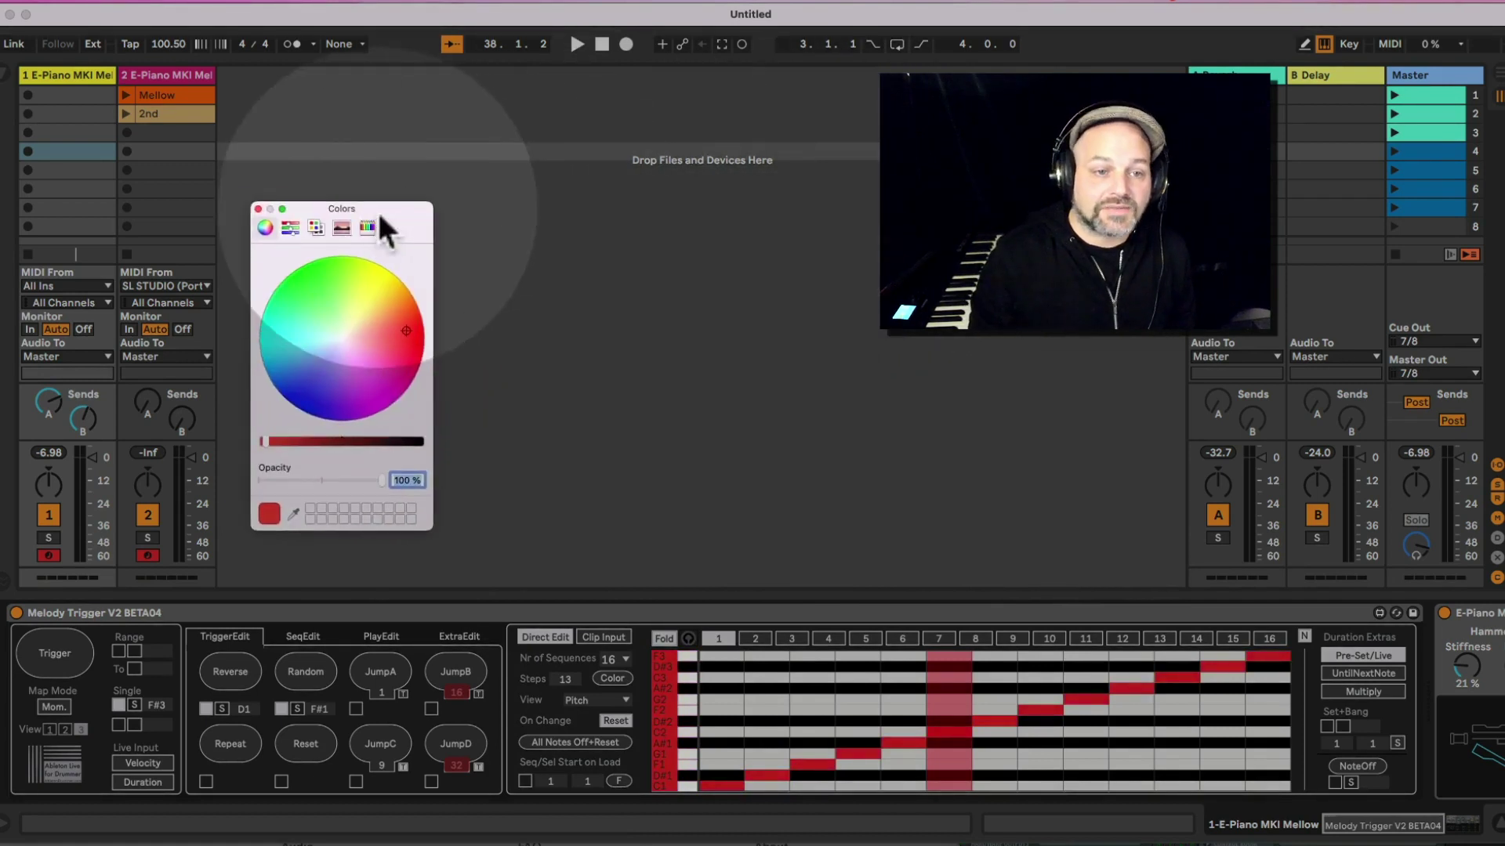
mouse_move(402, 338)
mouse_down()
mouse_move(370, 352)
mouse_move(372, 308)
mouse_move(348, 398)
mouse_move(353, 360)
mouse_move(315, 331)
mouse_move(380, 363)
mouse_move(384, 335)
mouse_move(411, 330)
mouse_up()
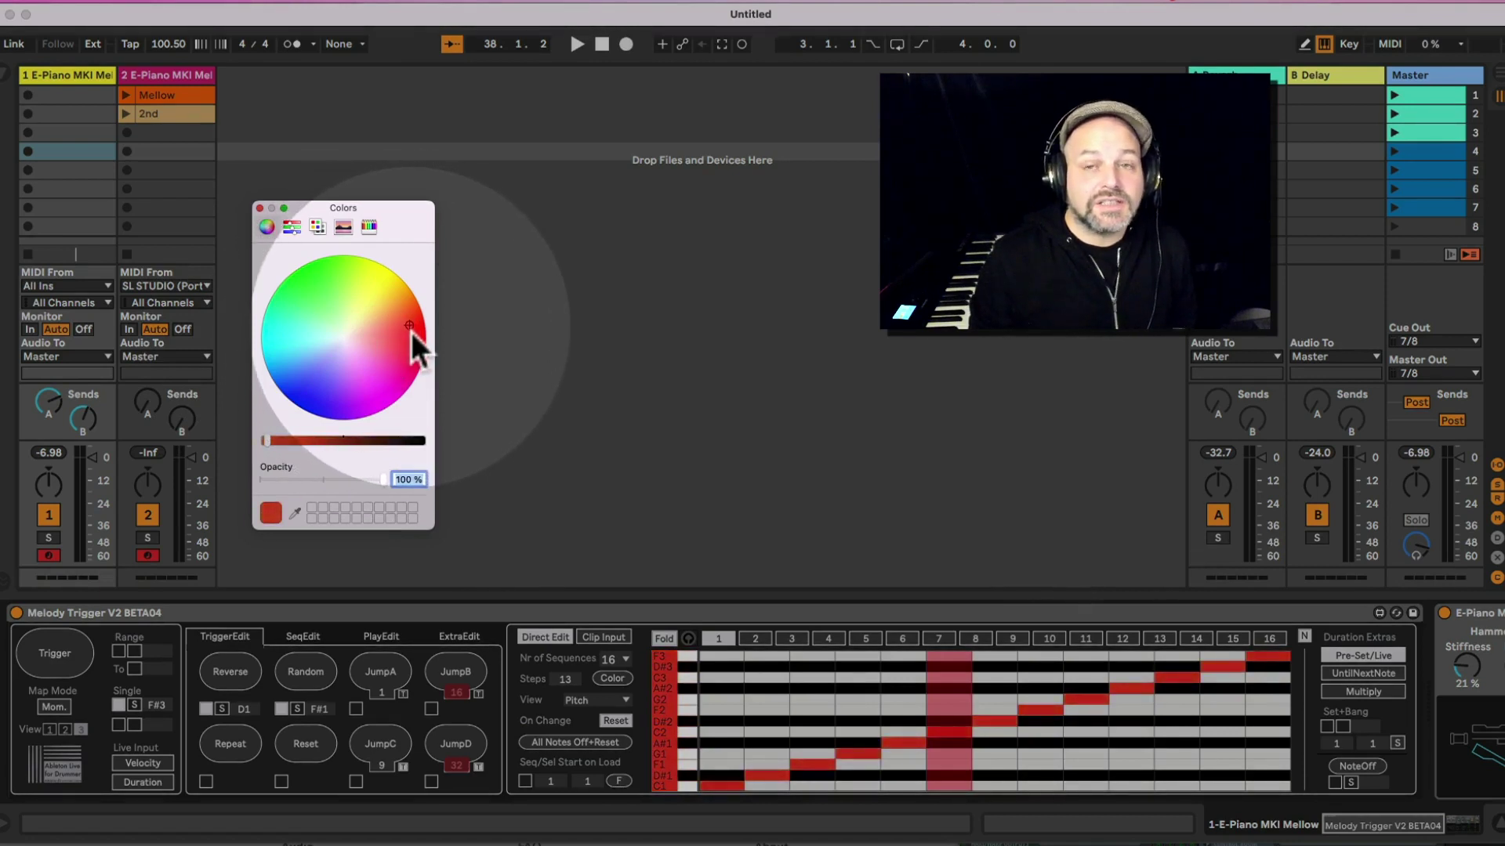
click(378, 284)
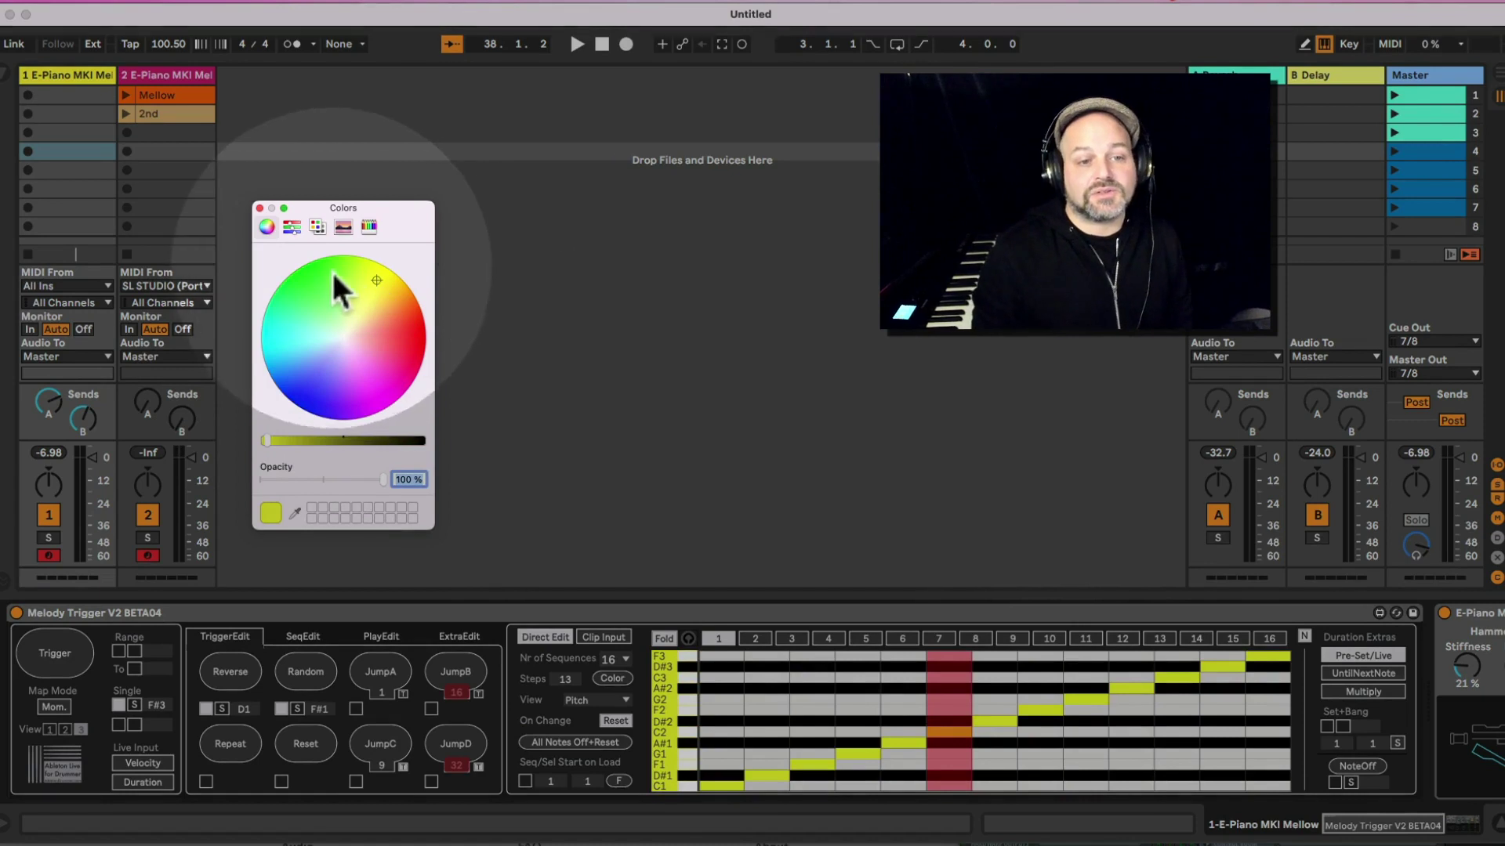
click(305, 277)
click(383, 365)
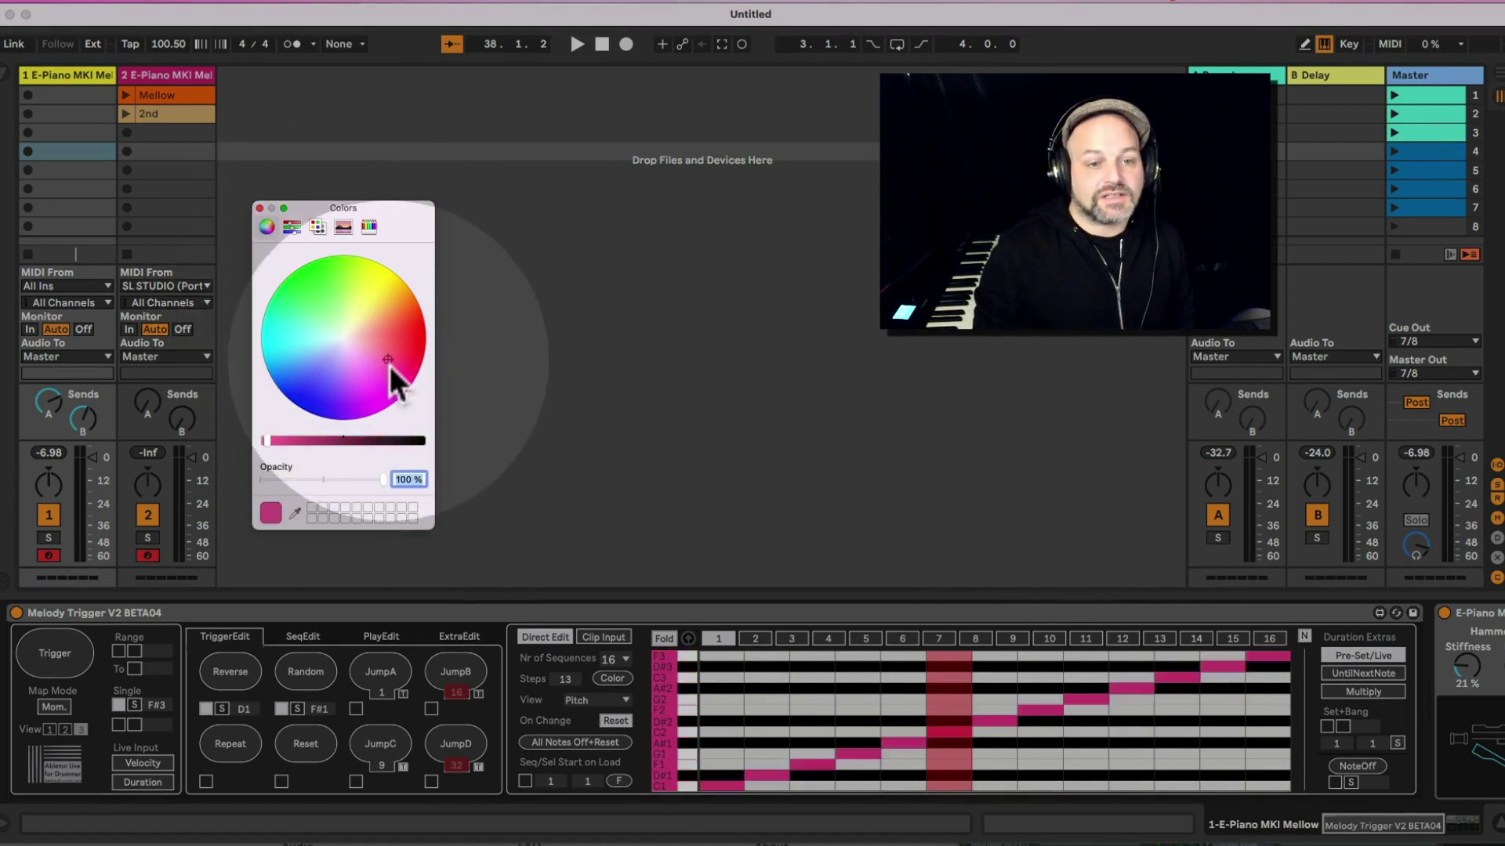
click(379, 406)
click(400, 326)
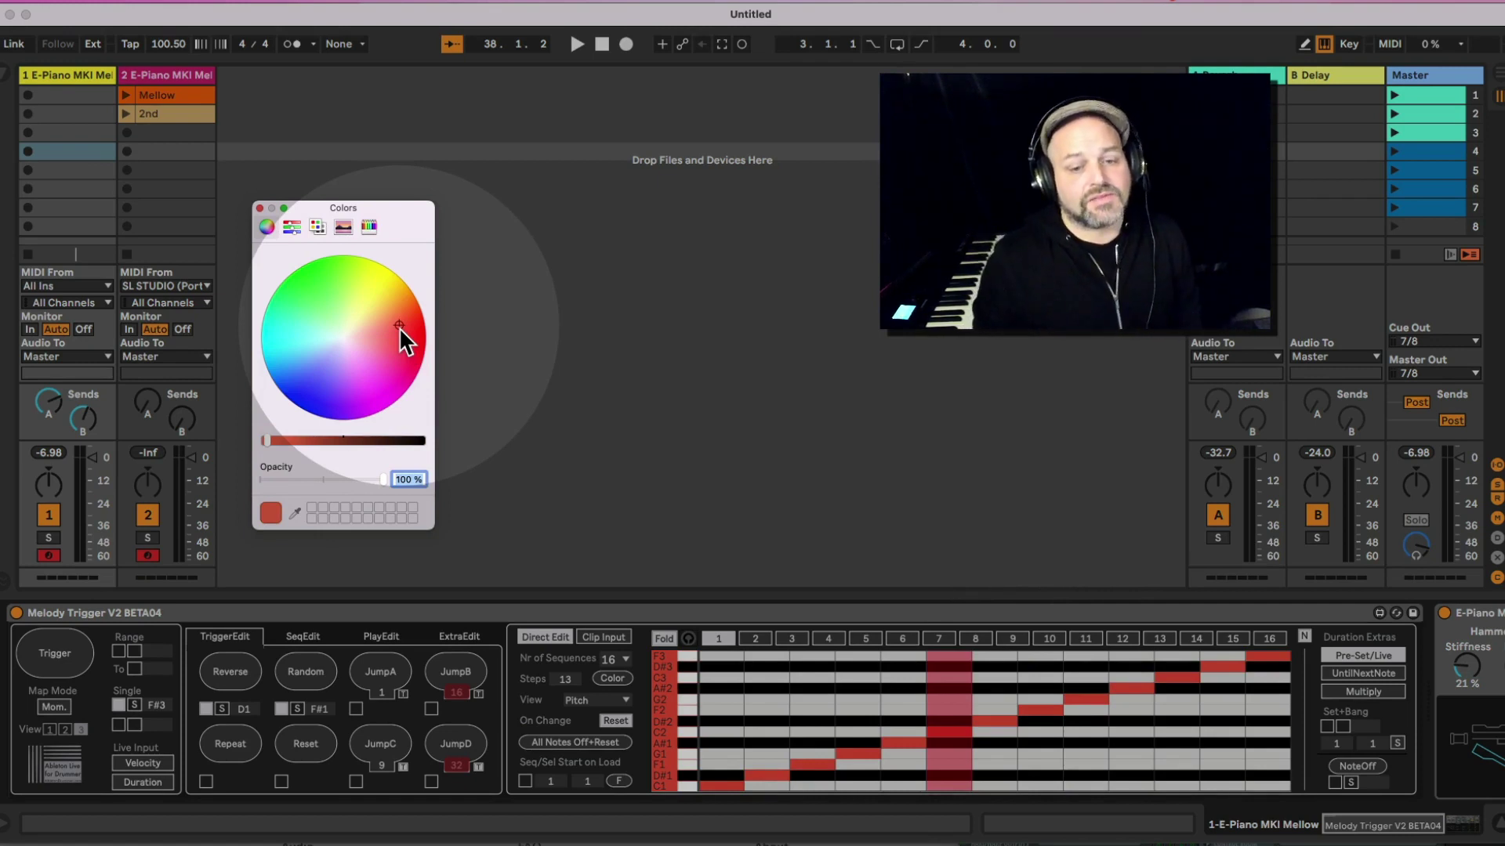
click(261, 209)
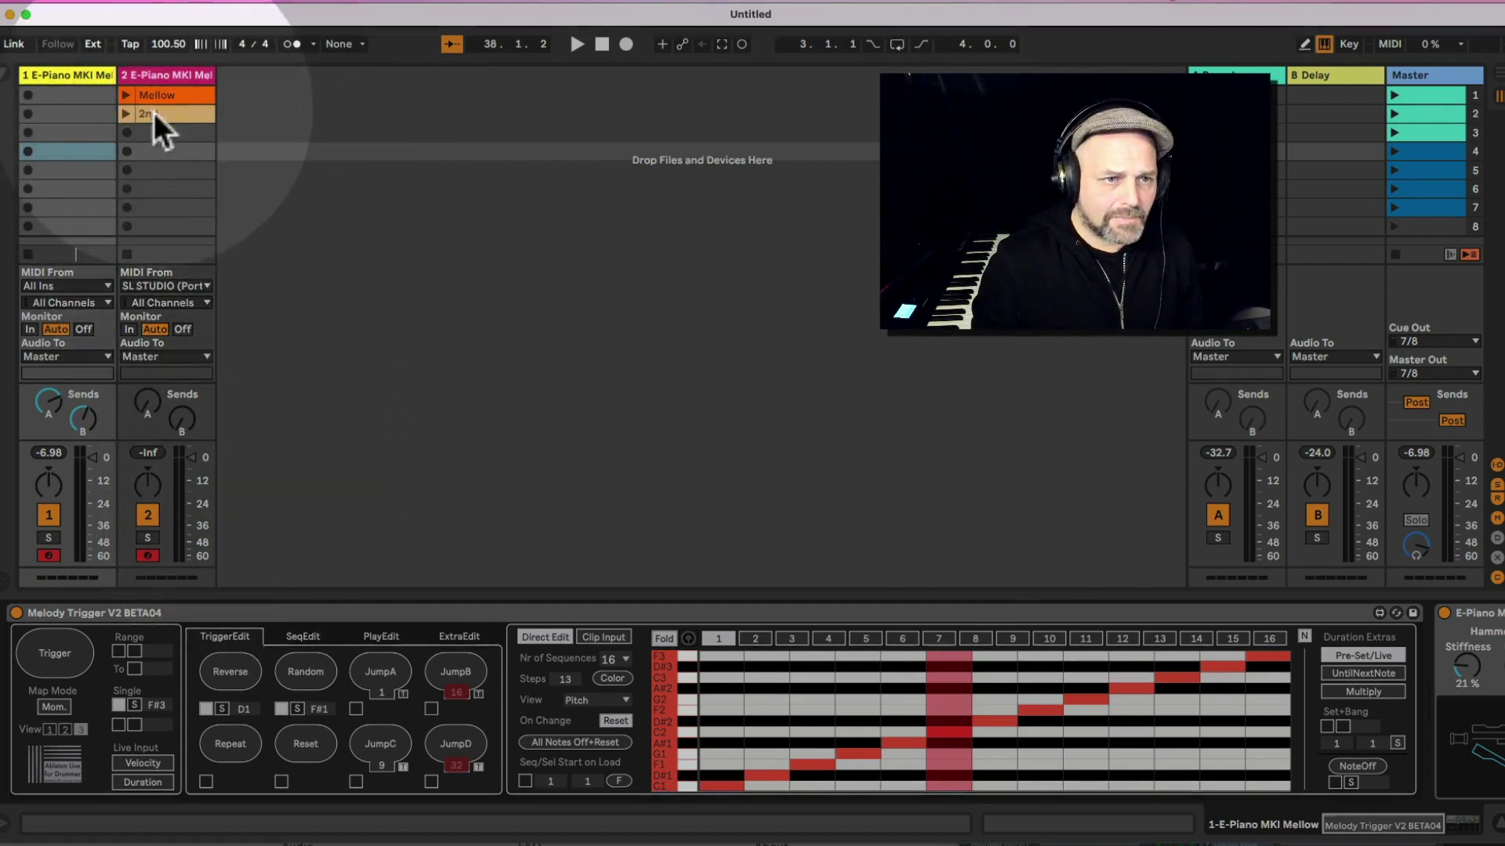
Examine the notes of the Mellow clip on the second E-Piano track and compare with the Melody Trigger track
click(161, 76)
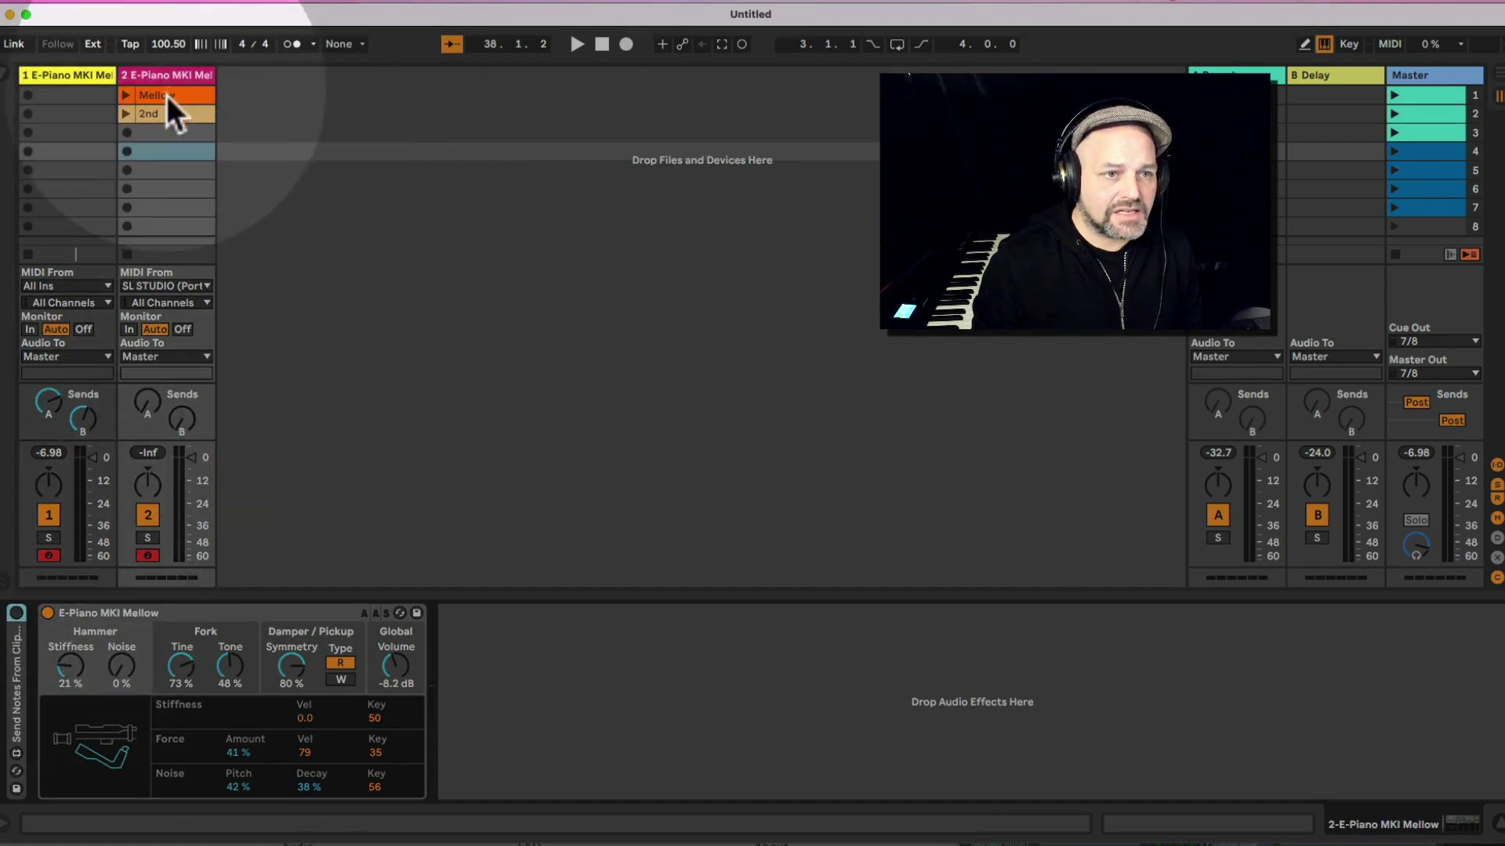
click(166, 95)
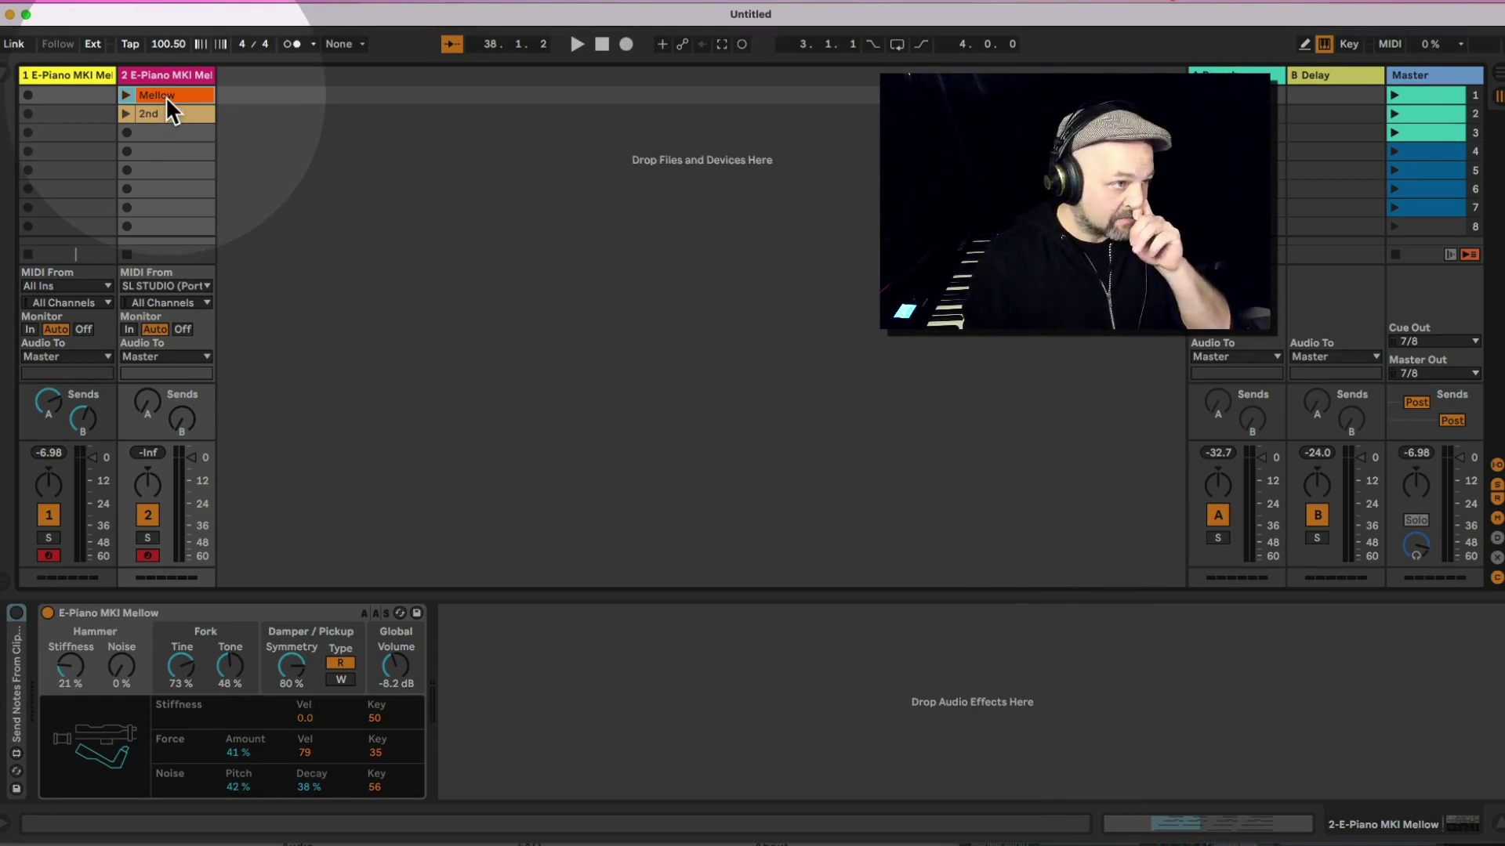
double_click(166, 96)
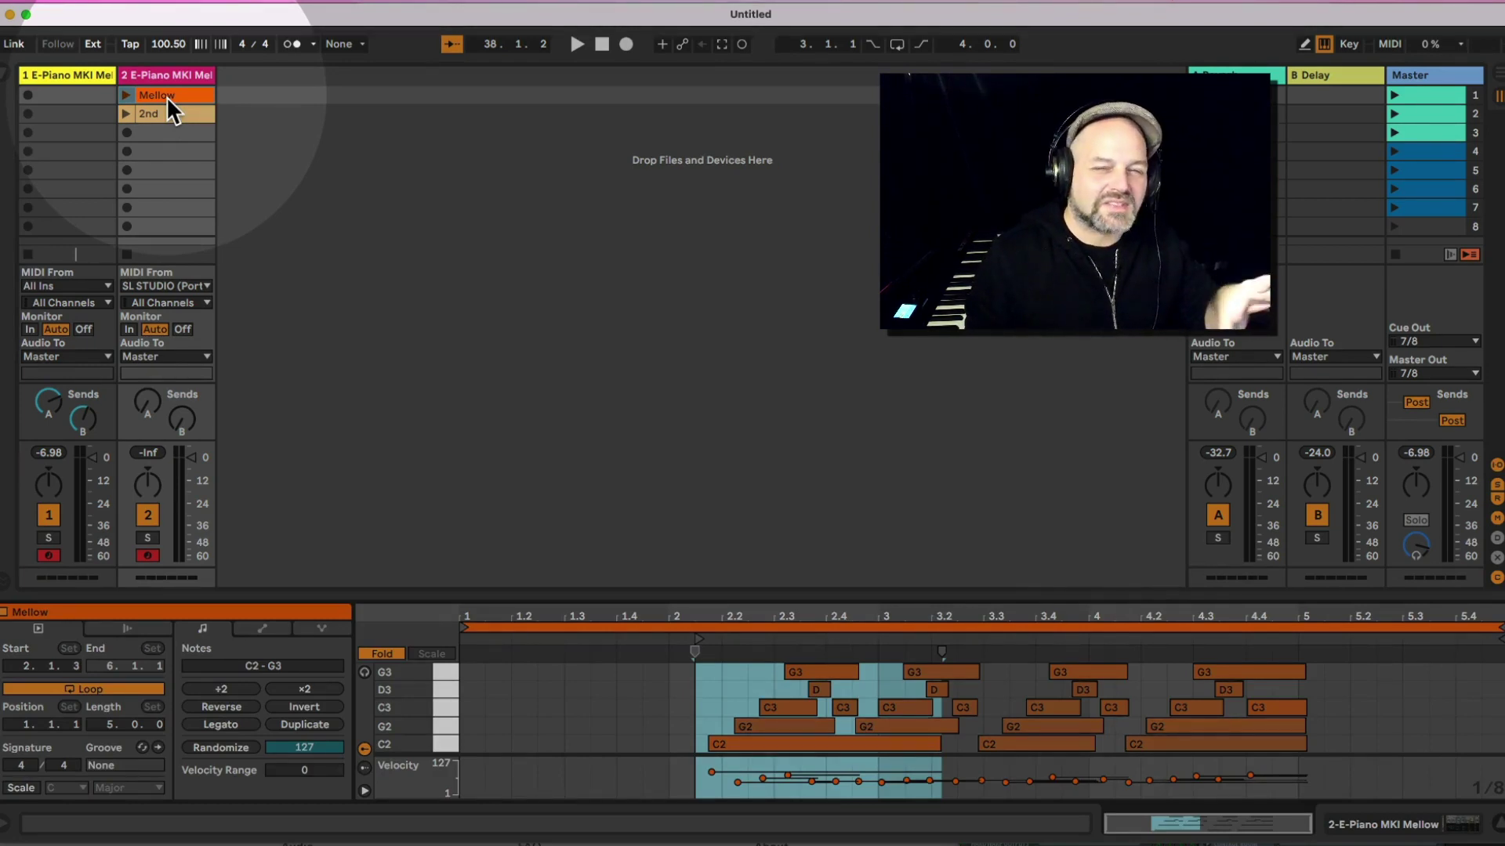
click(62, 77)
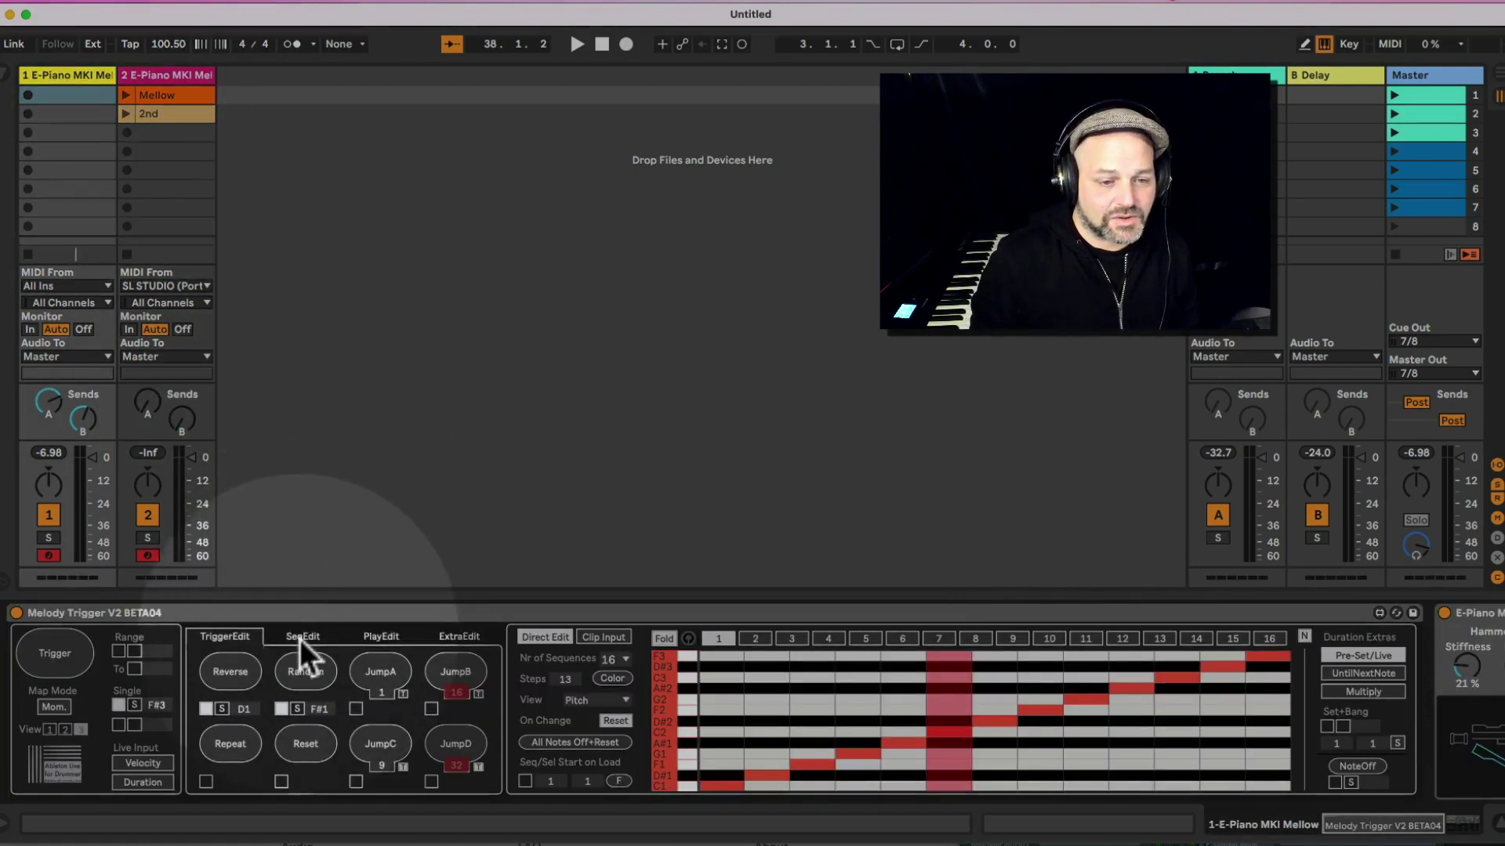
key(Right)
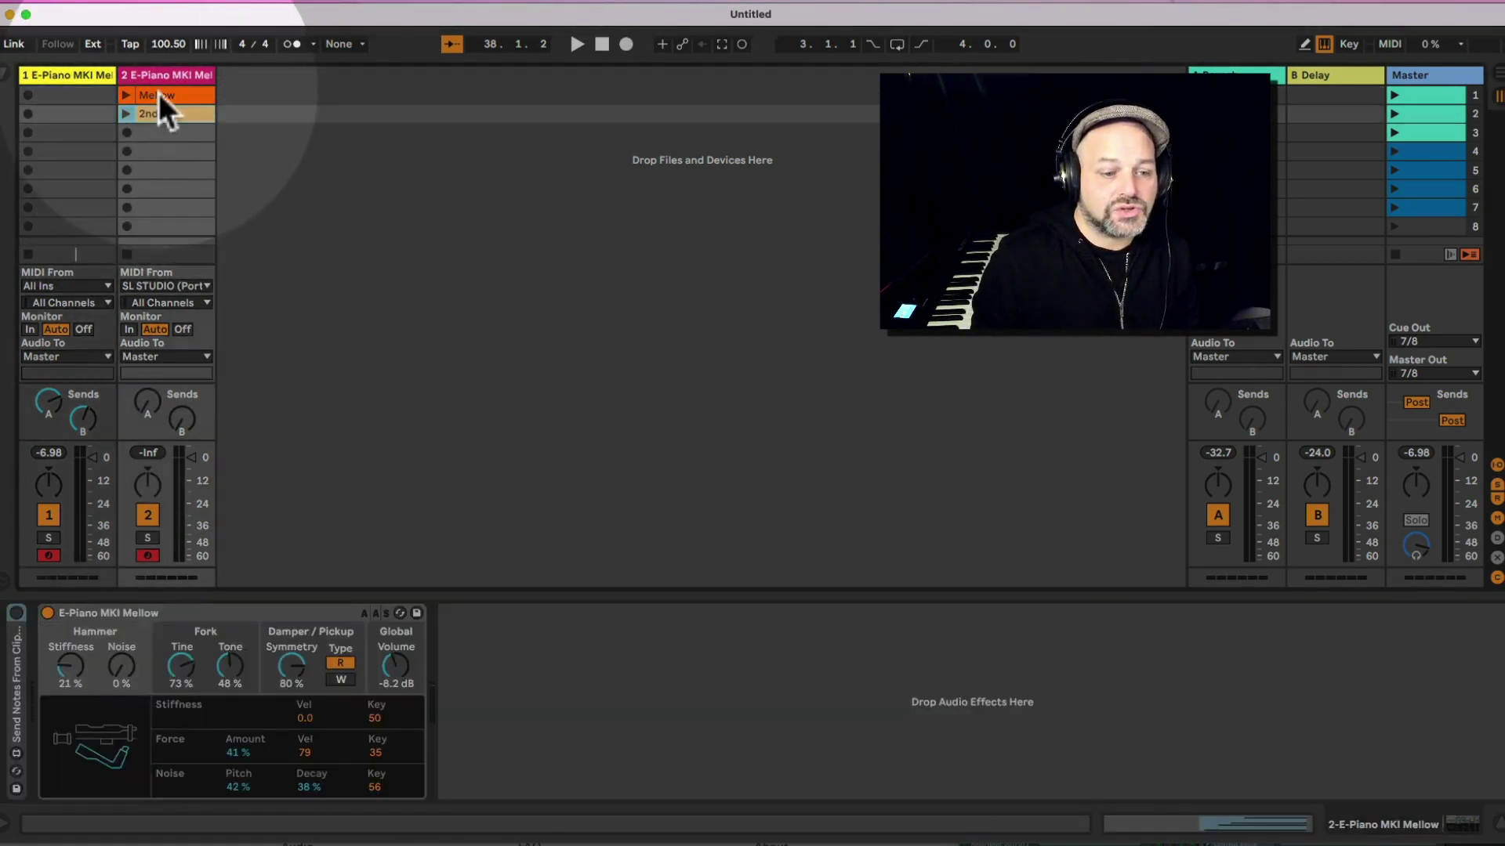
click(150, 97)
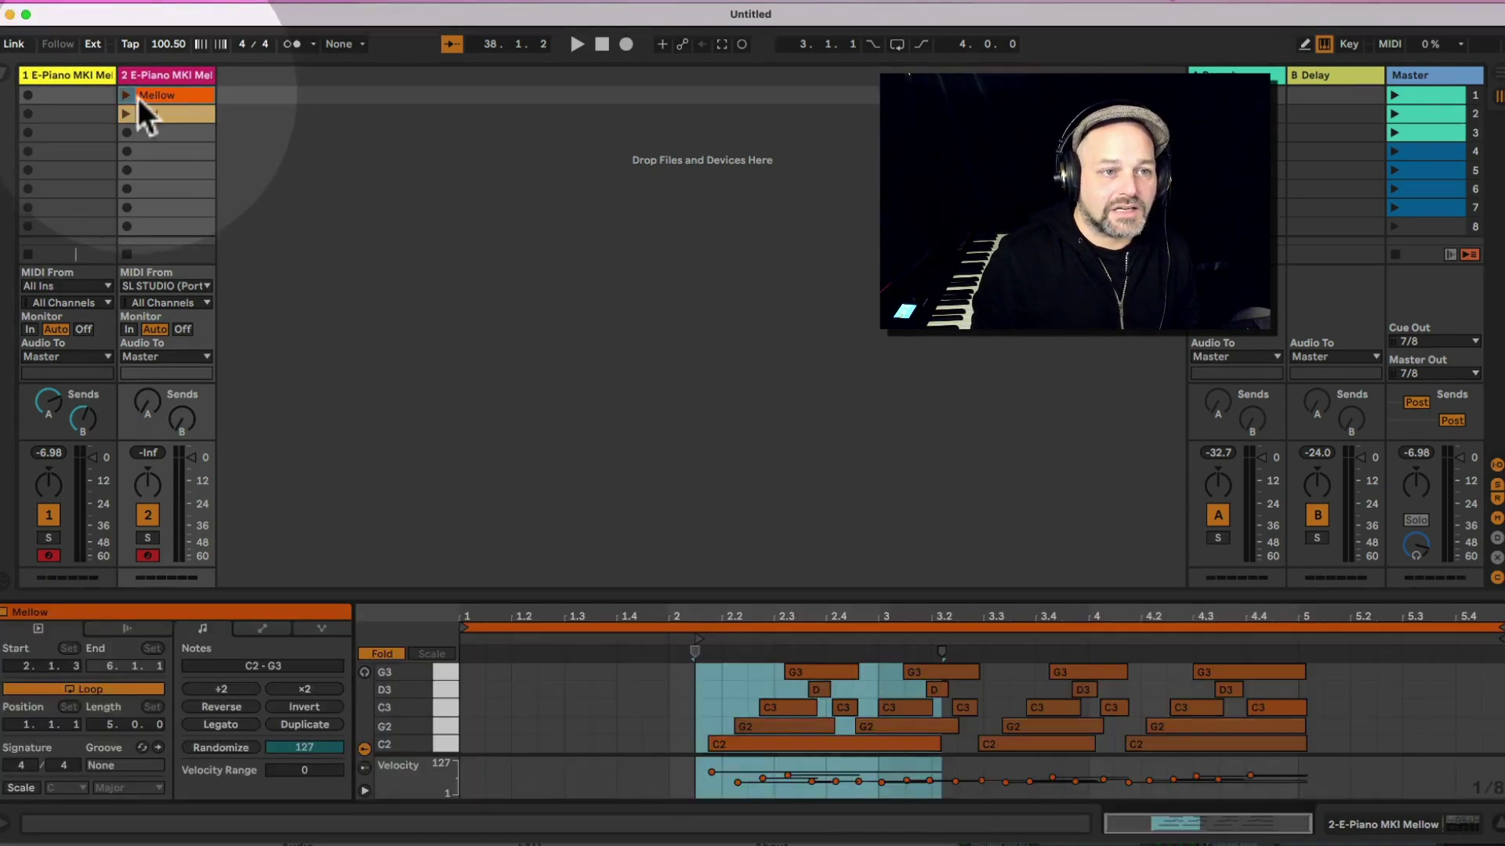
Play the Mellow and 2nd clips, move the 2nd clip's start marker to 2.2.2, and stop playback
click(124, 98)
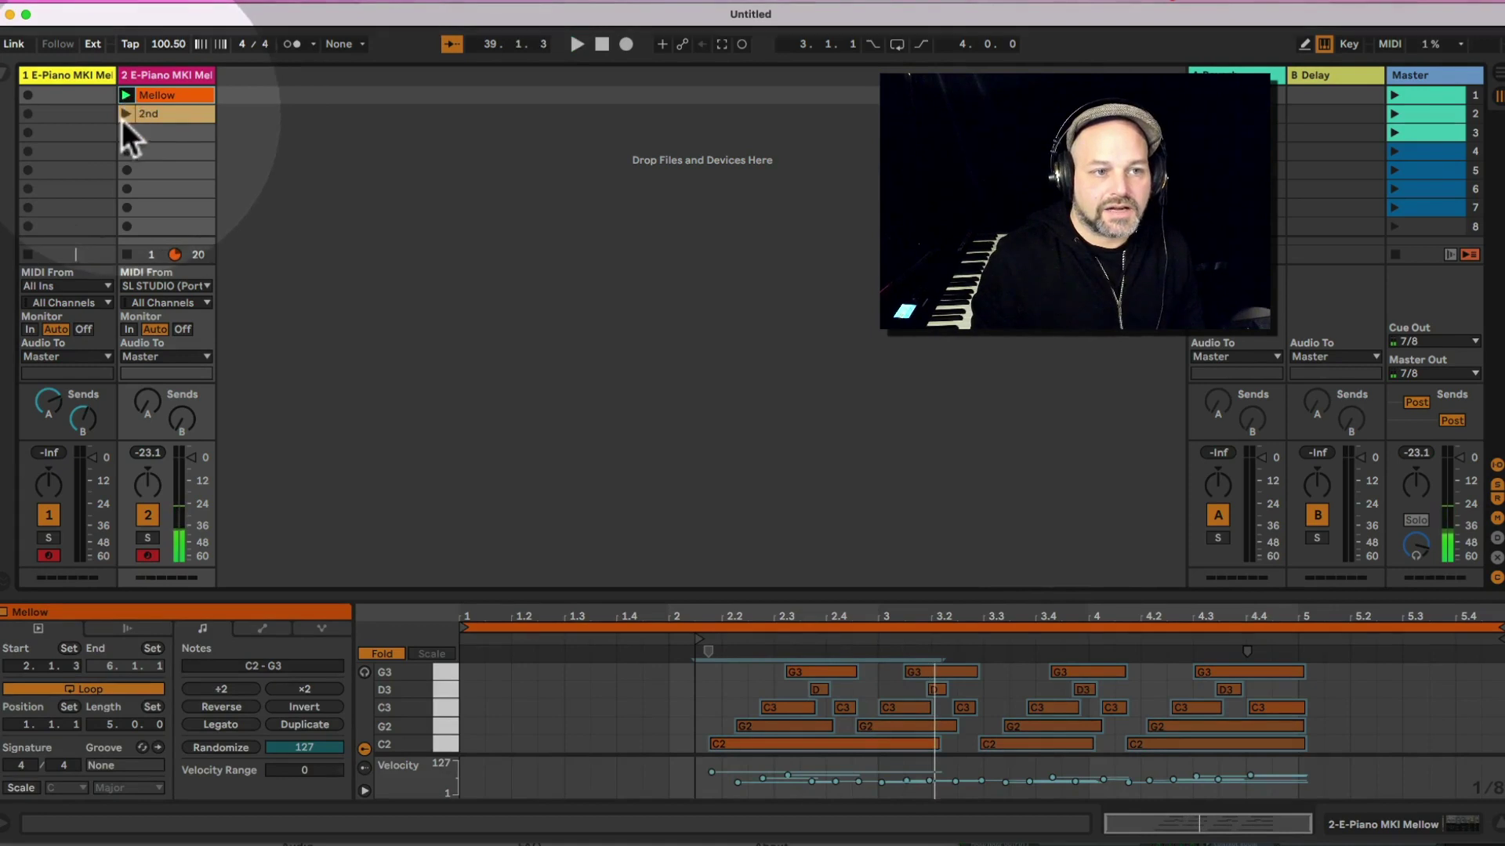
click(124, 115)
mouse_move(470, 655)
mouse_down()
mouse_move(829, 695)
mouse_move(813, 683)
mouse_up()
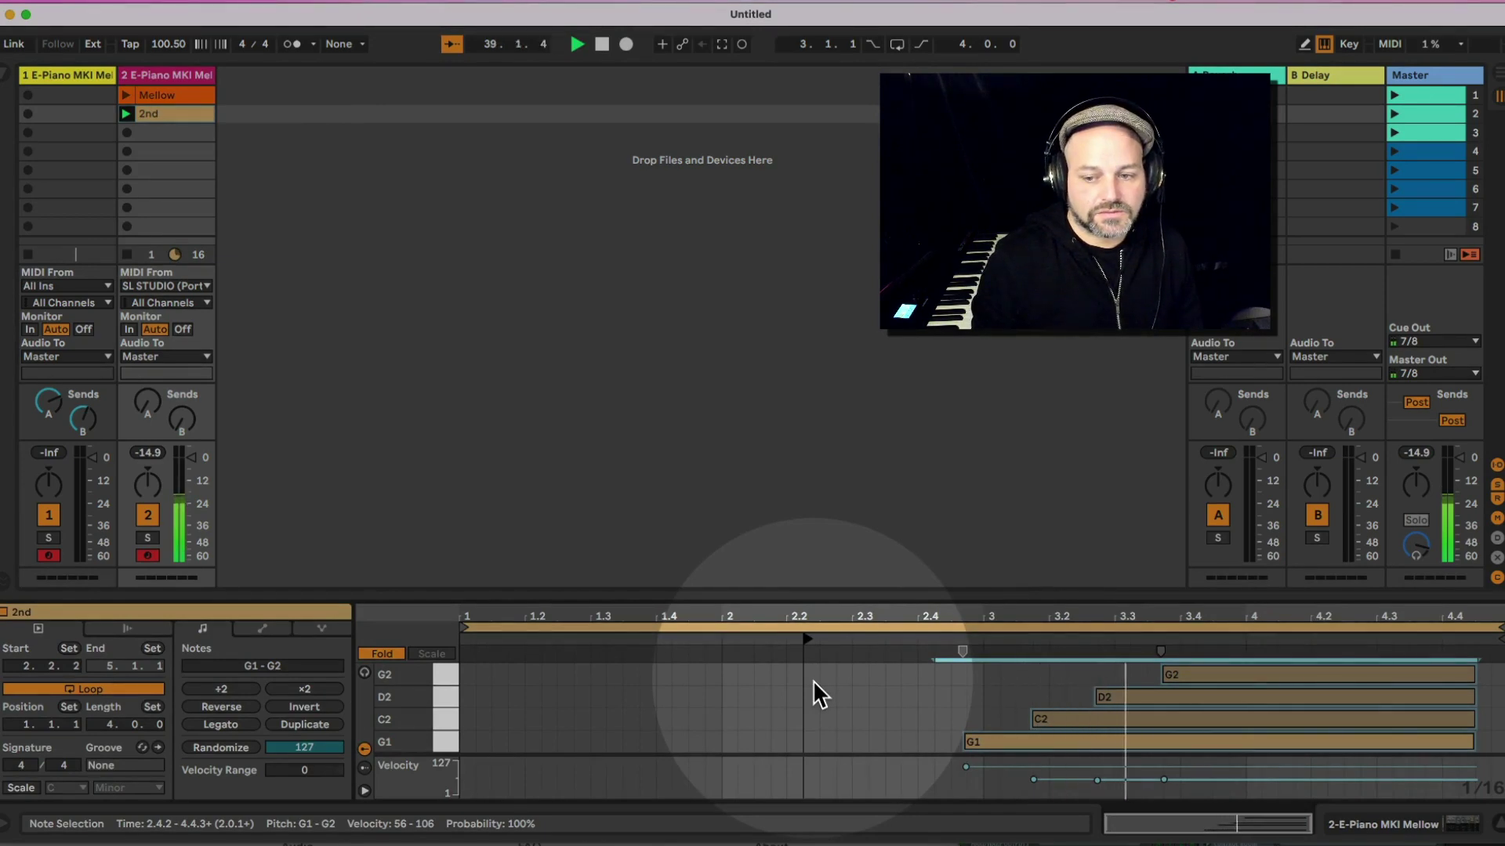
key(space)
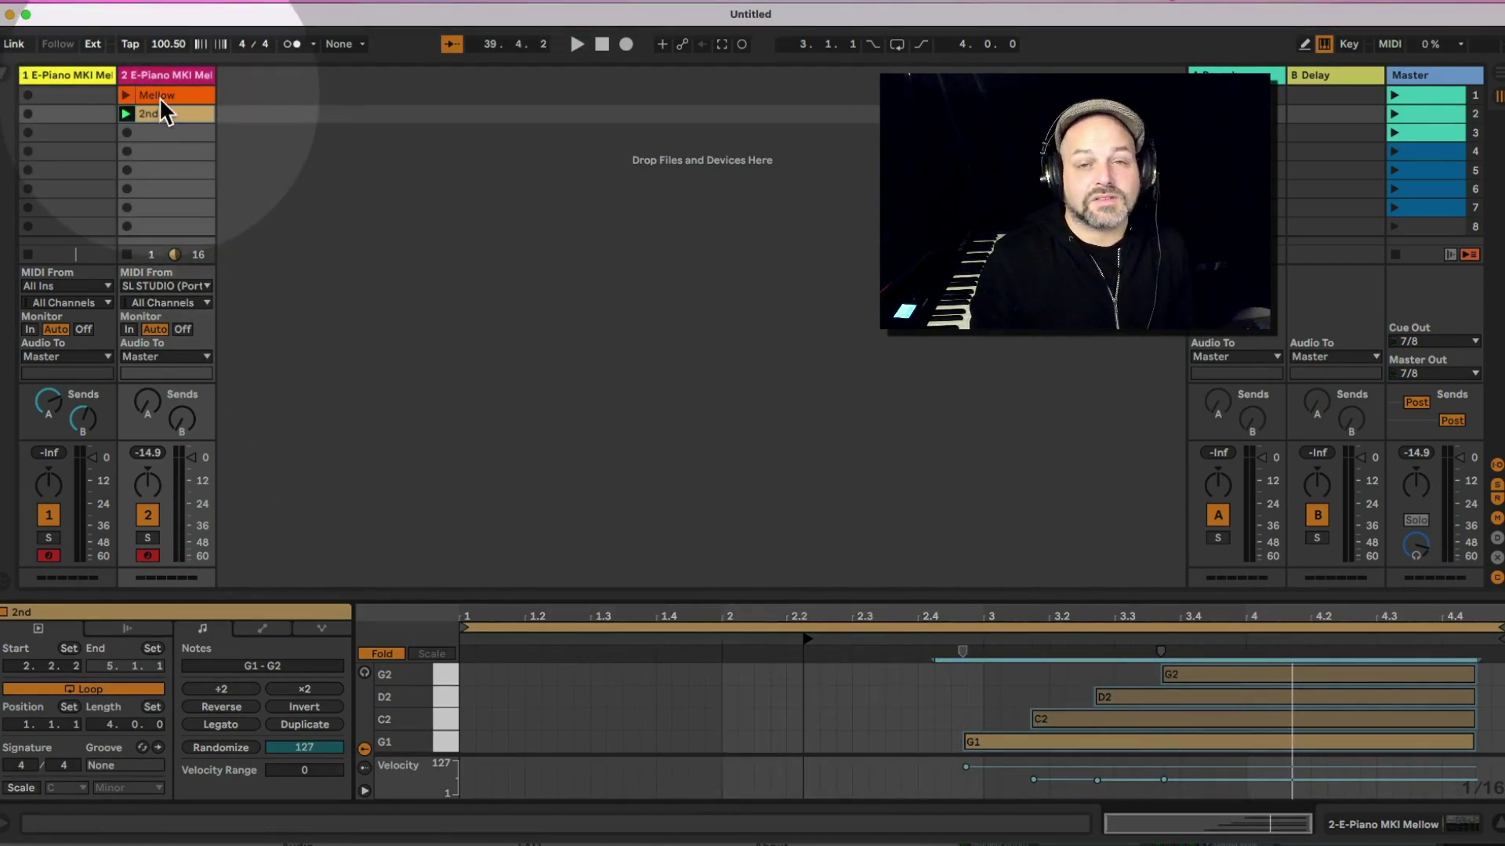
Open the Melody Trigger device's sequence editing page and place its clip import pop-up beside the second E-Piano track
click(69, 74)
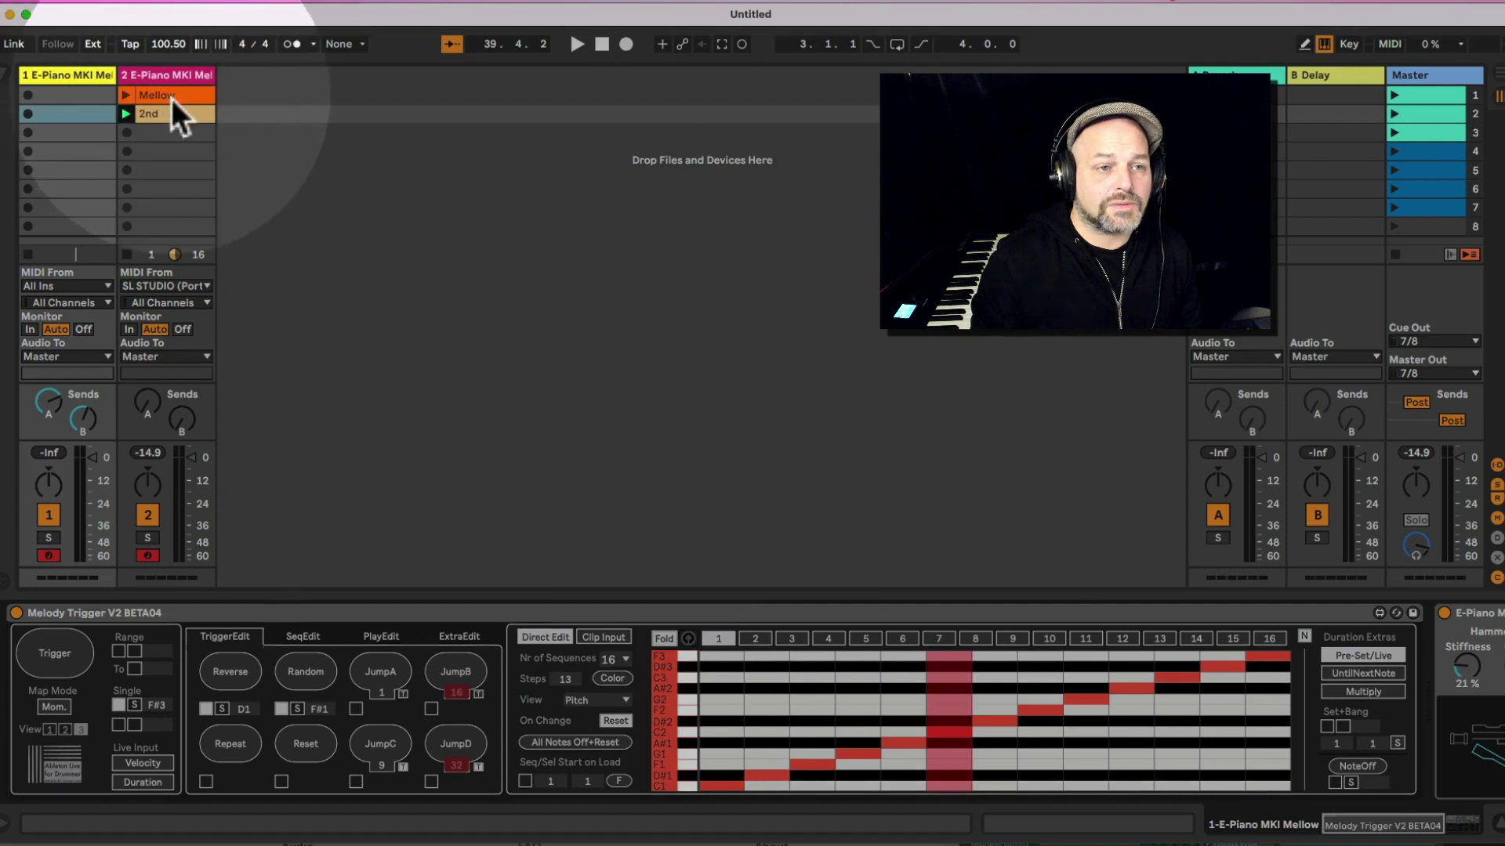
click(314, 645)
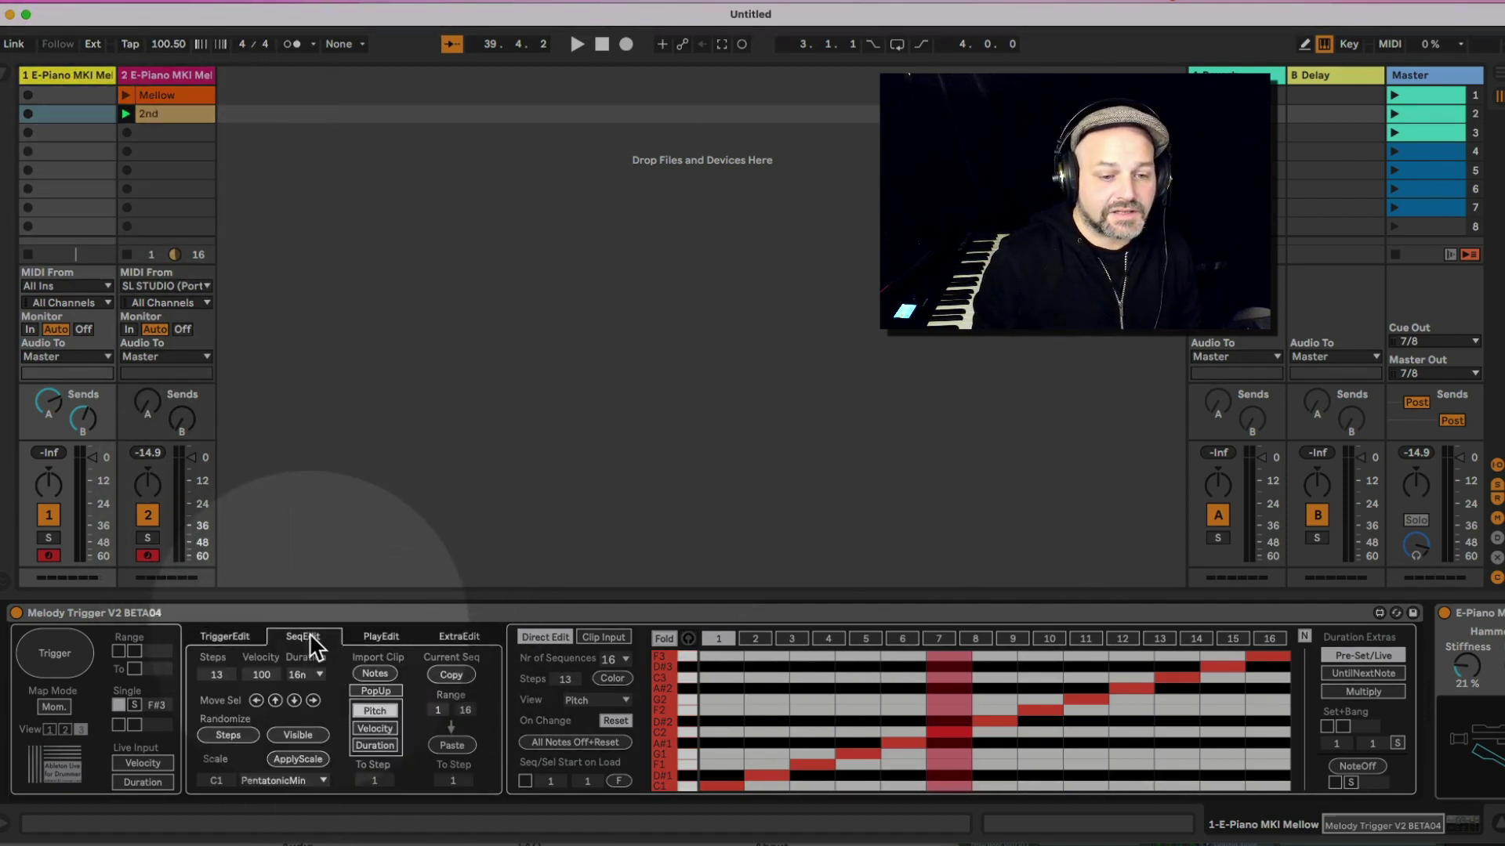
click(376, 691)
click(377, 692)
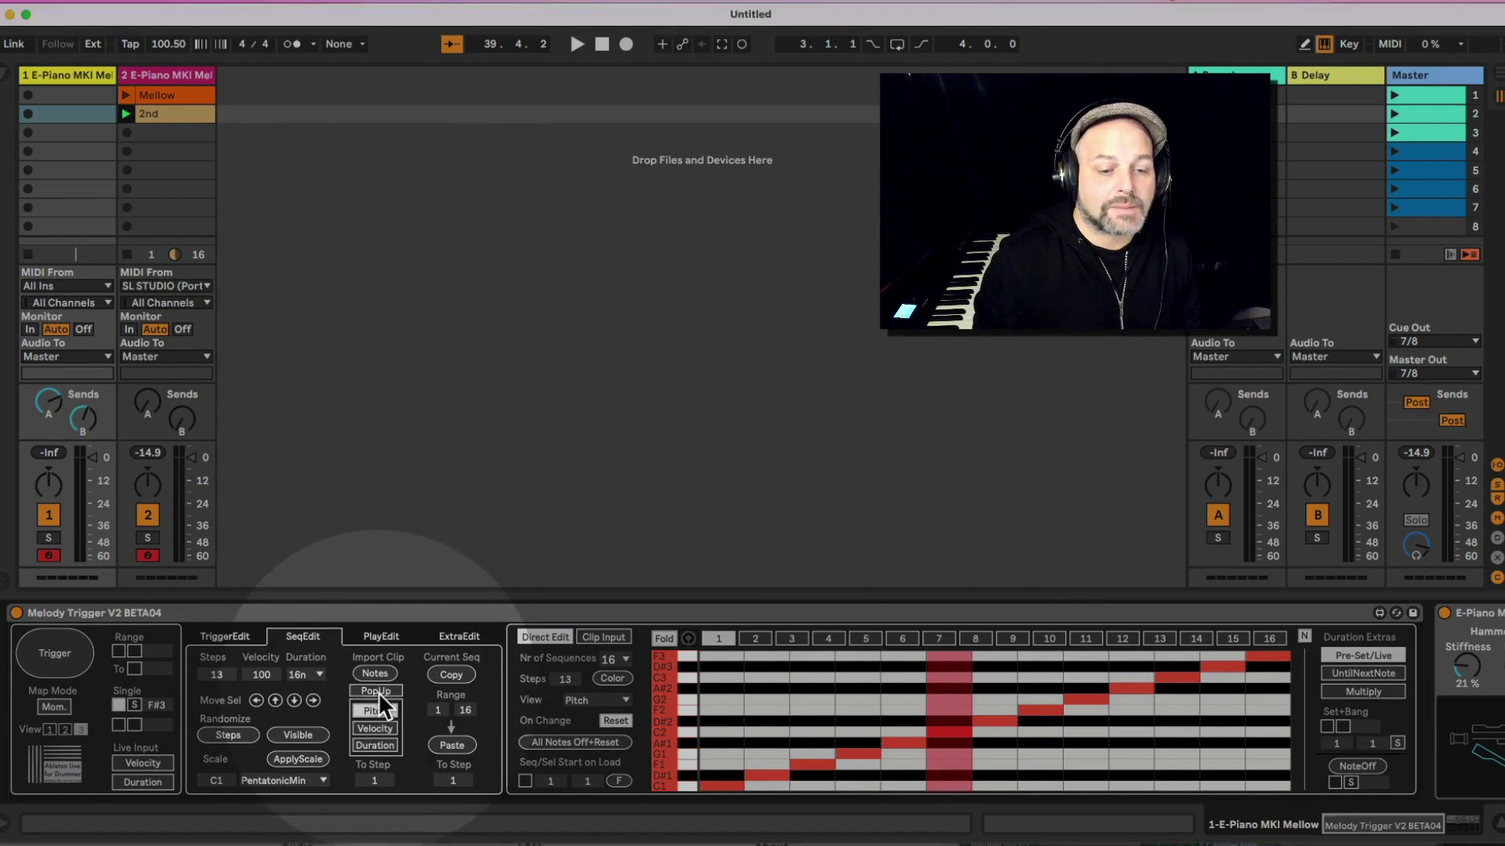
click(377, 693)
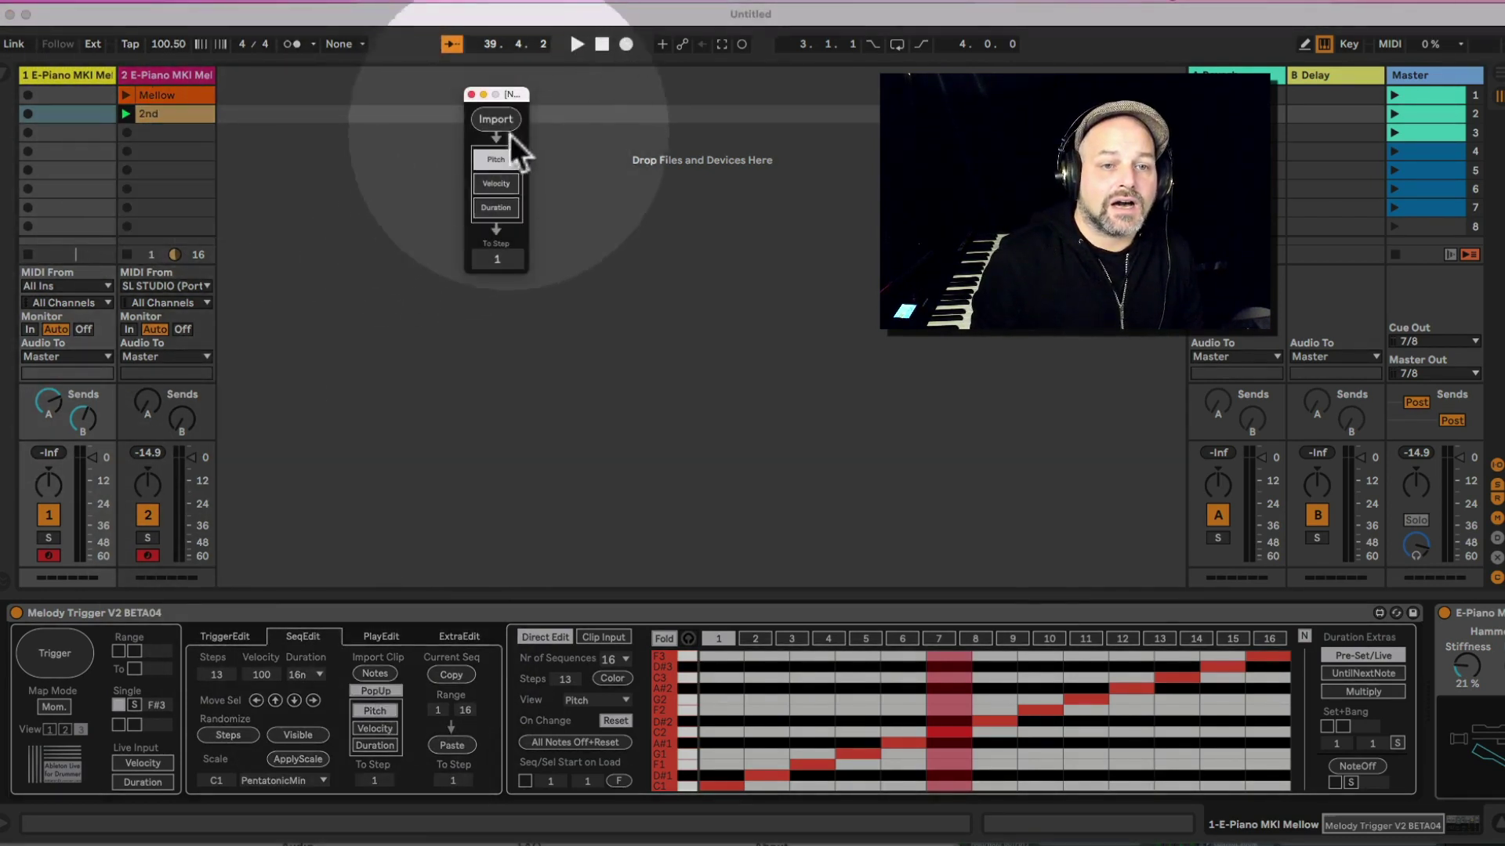
drag(505, 97, 344, 78)
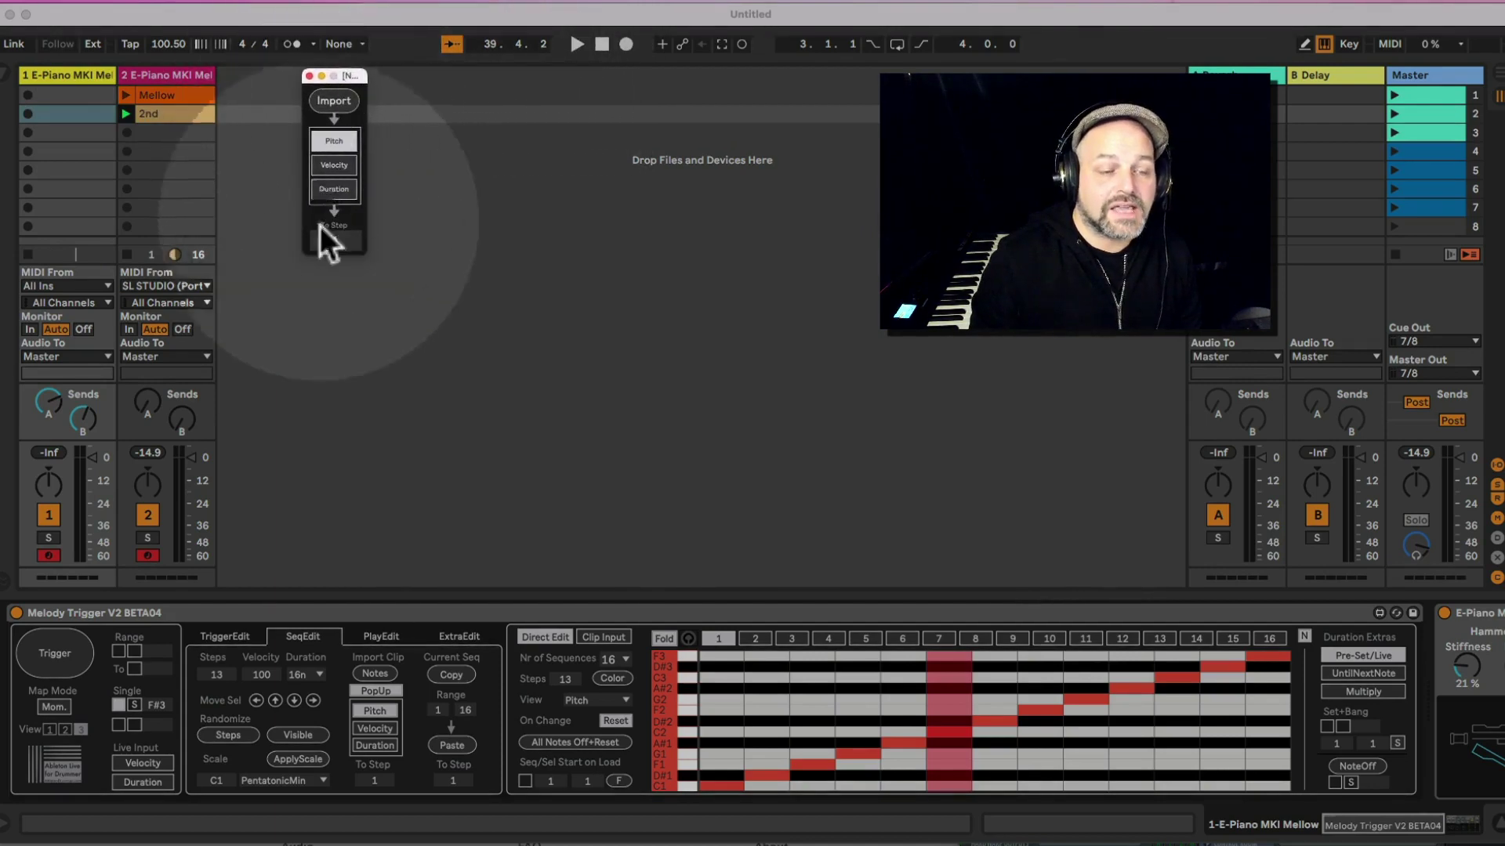
Import the pitches of the Mellow clip's first seven notes into sequence 1 of Melody Trigger and show the resulting sequence
click(177, 98)
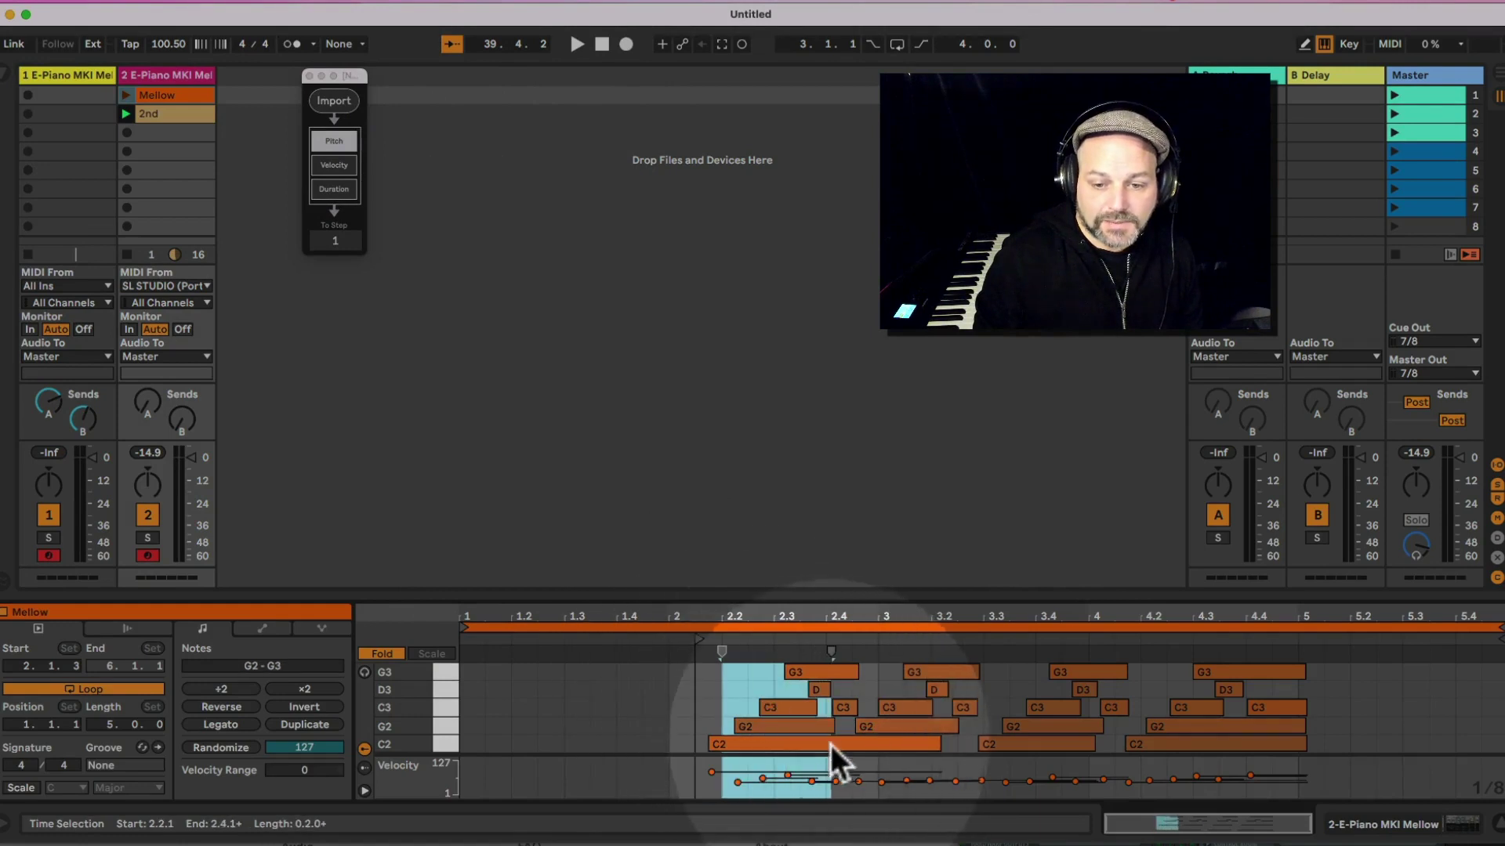
click(702, 667)
drag(699, 669, 858, 753)
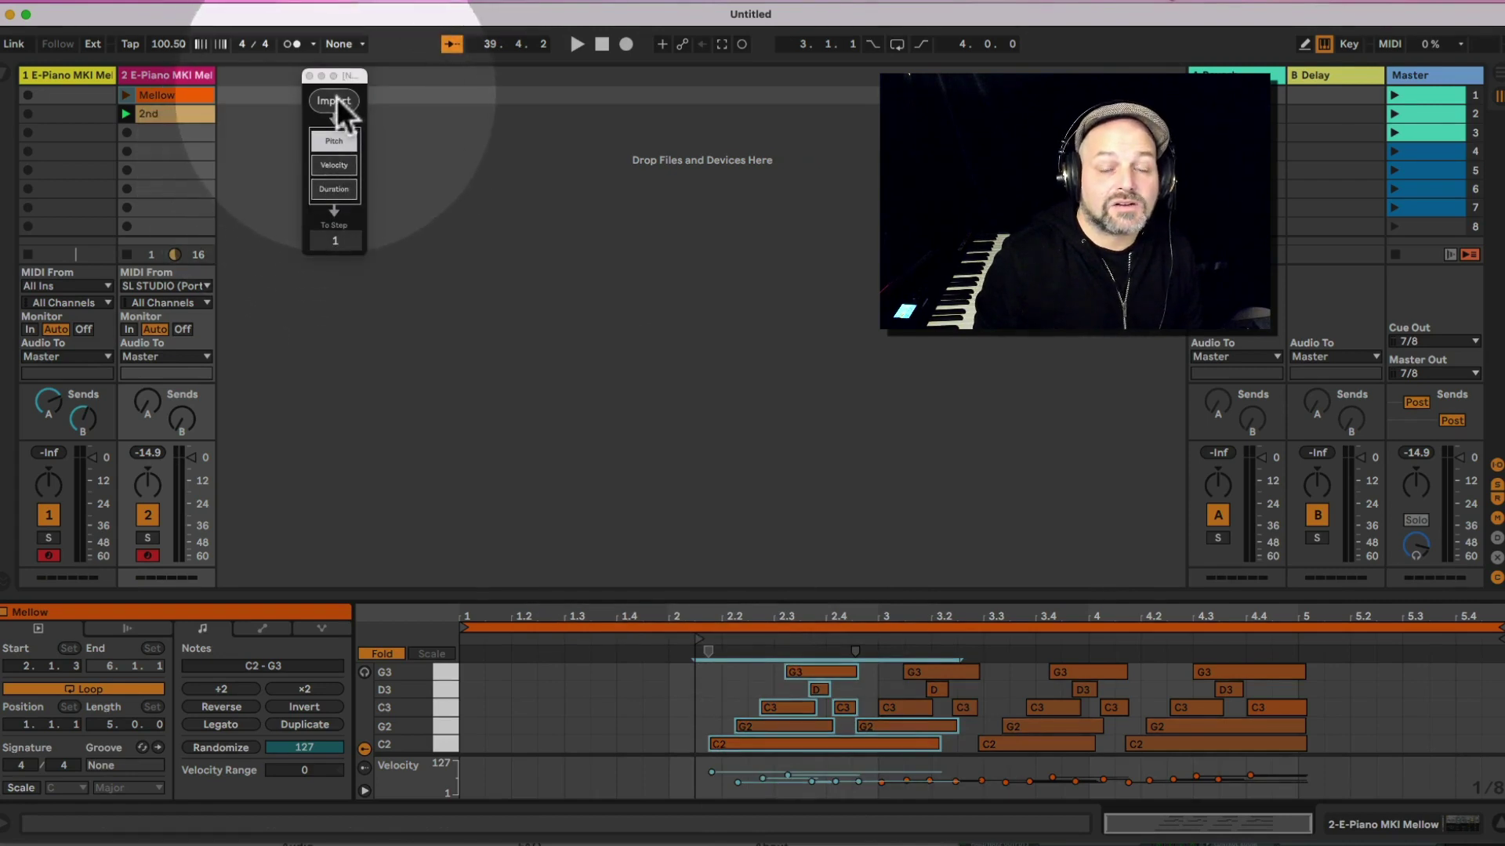
click(337, 100)
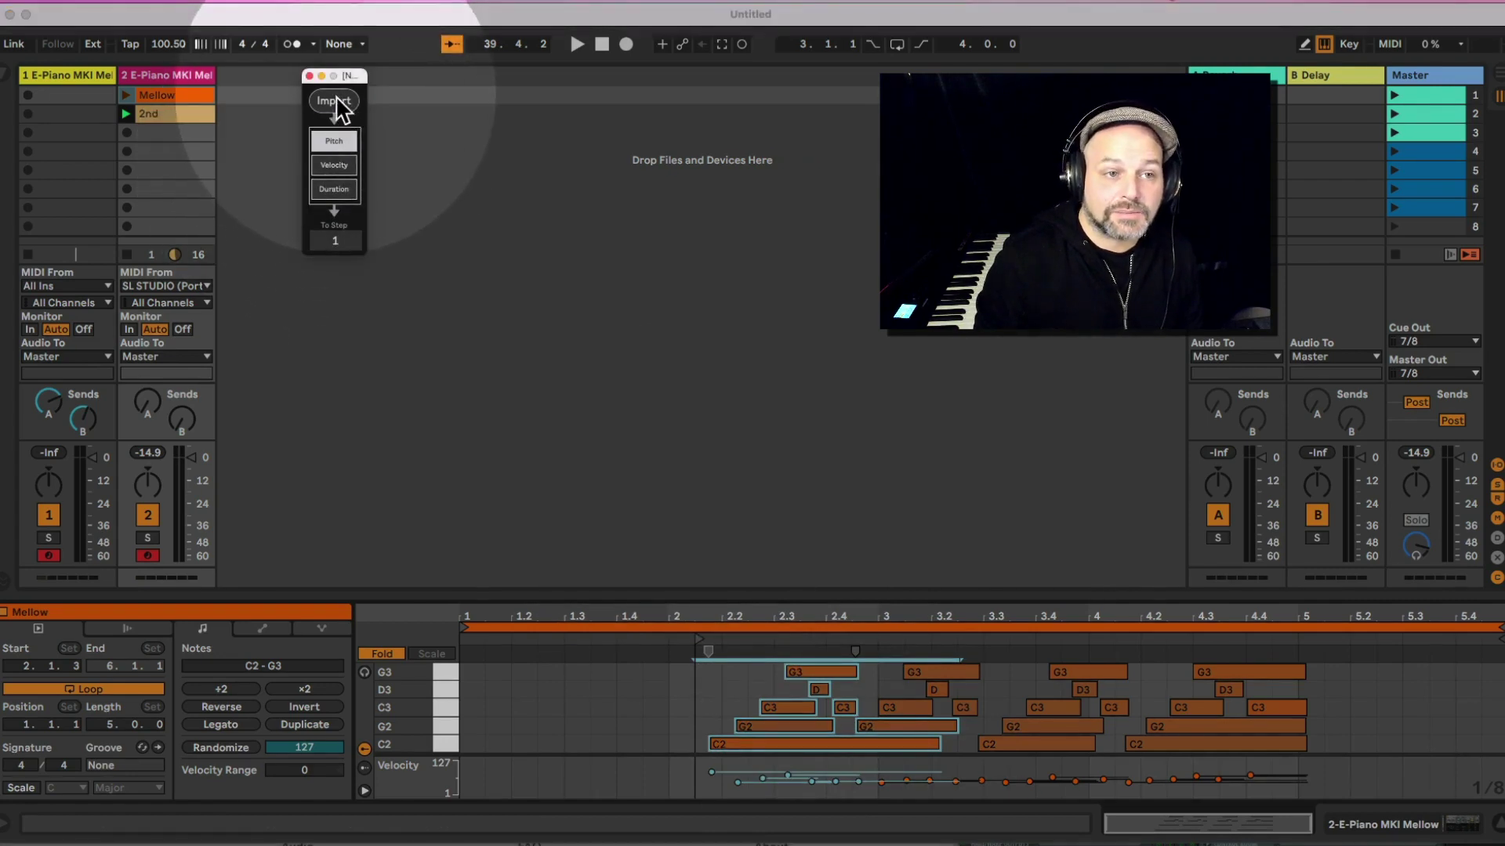
click(74, 75)
click(73, 77)
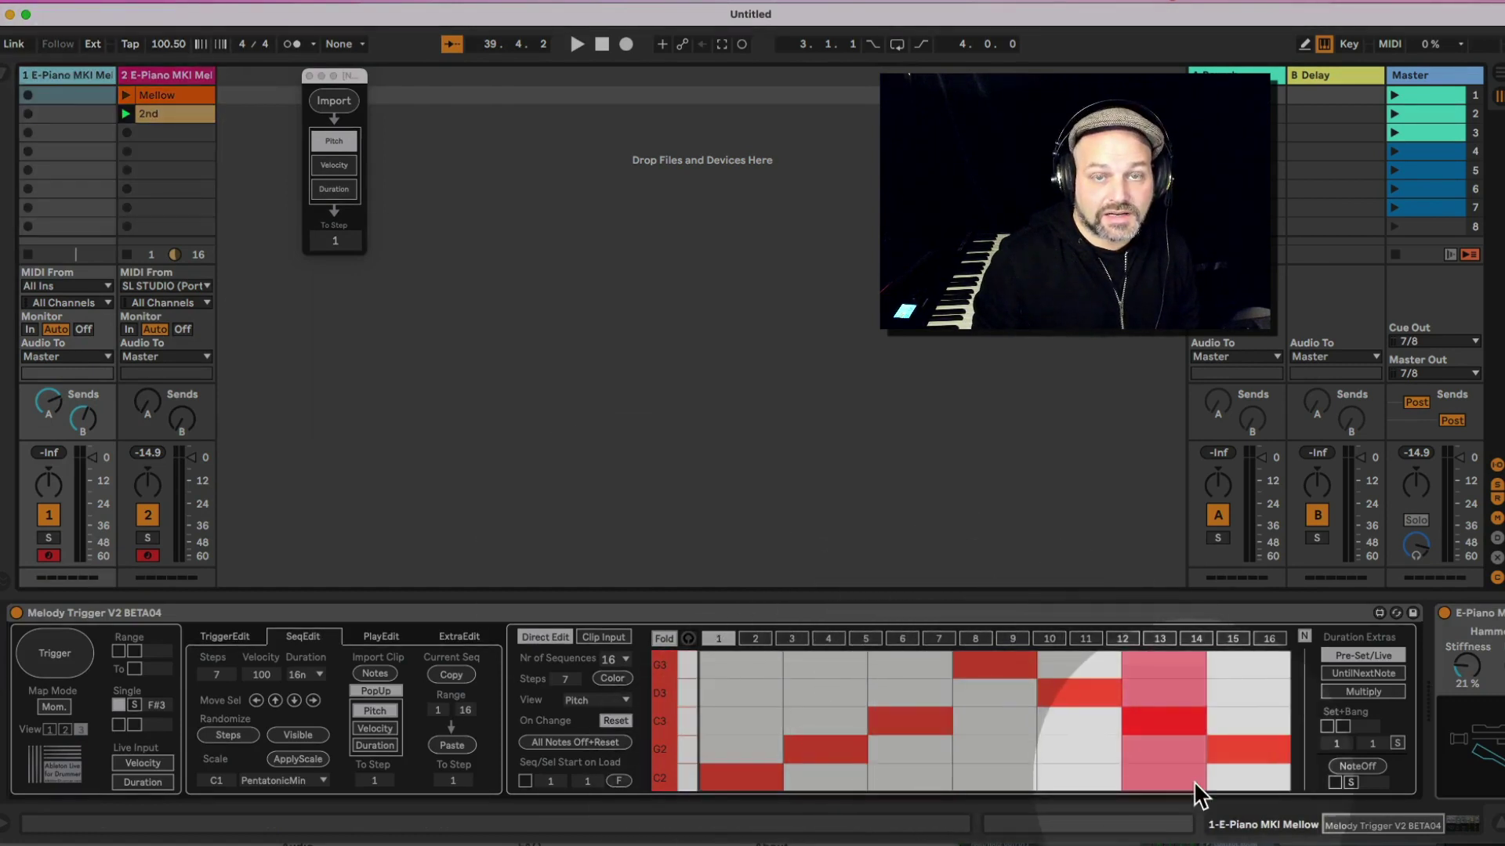
Select sequence 2 and import the pitches of all four notes of the 2nd clip into it
click(755, 640)
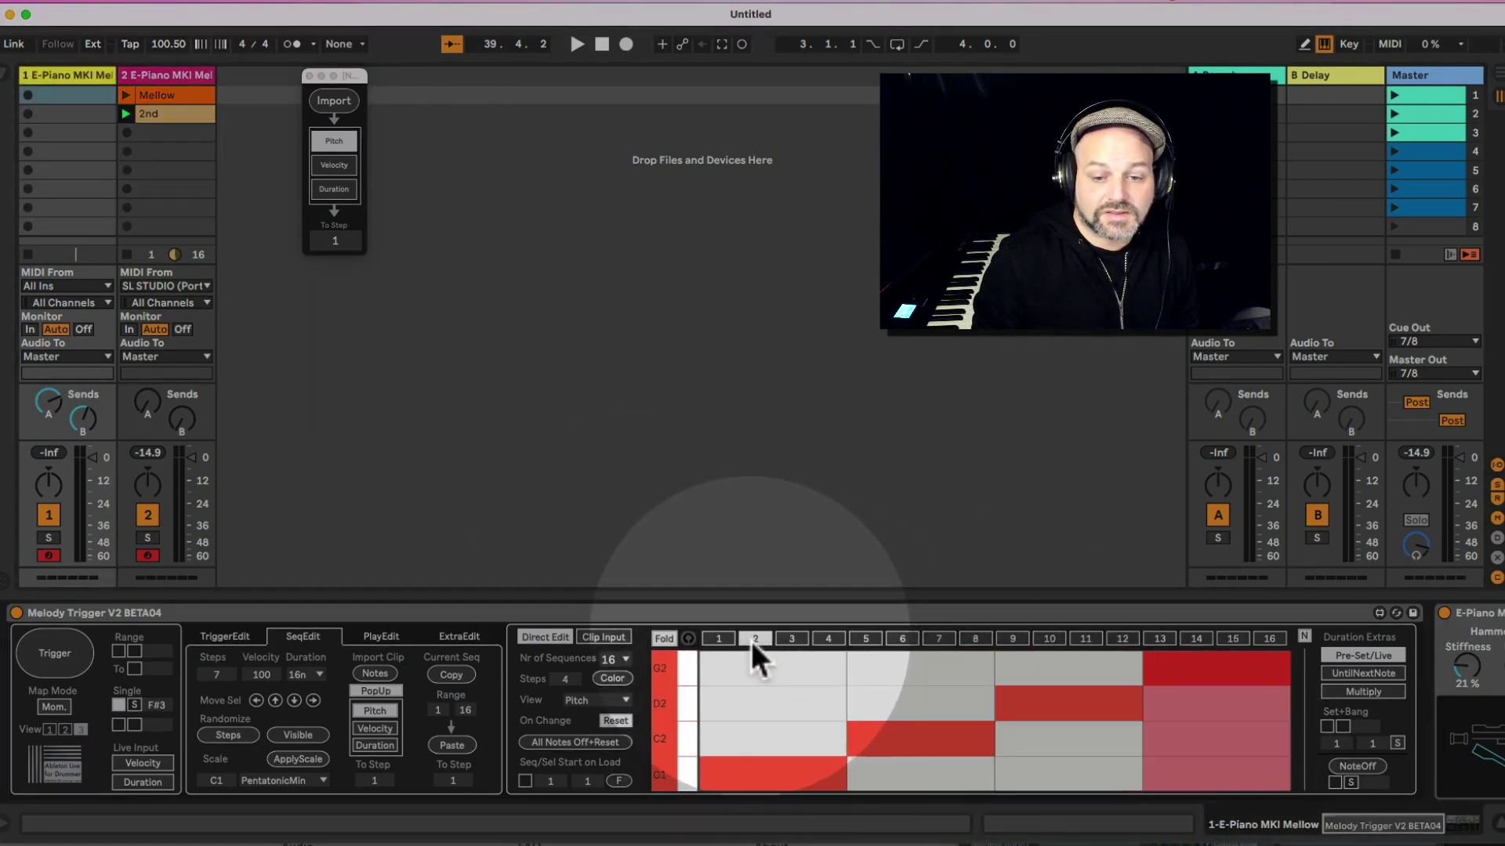
click(74, 115)
click(162, 116)
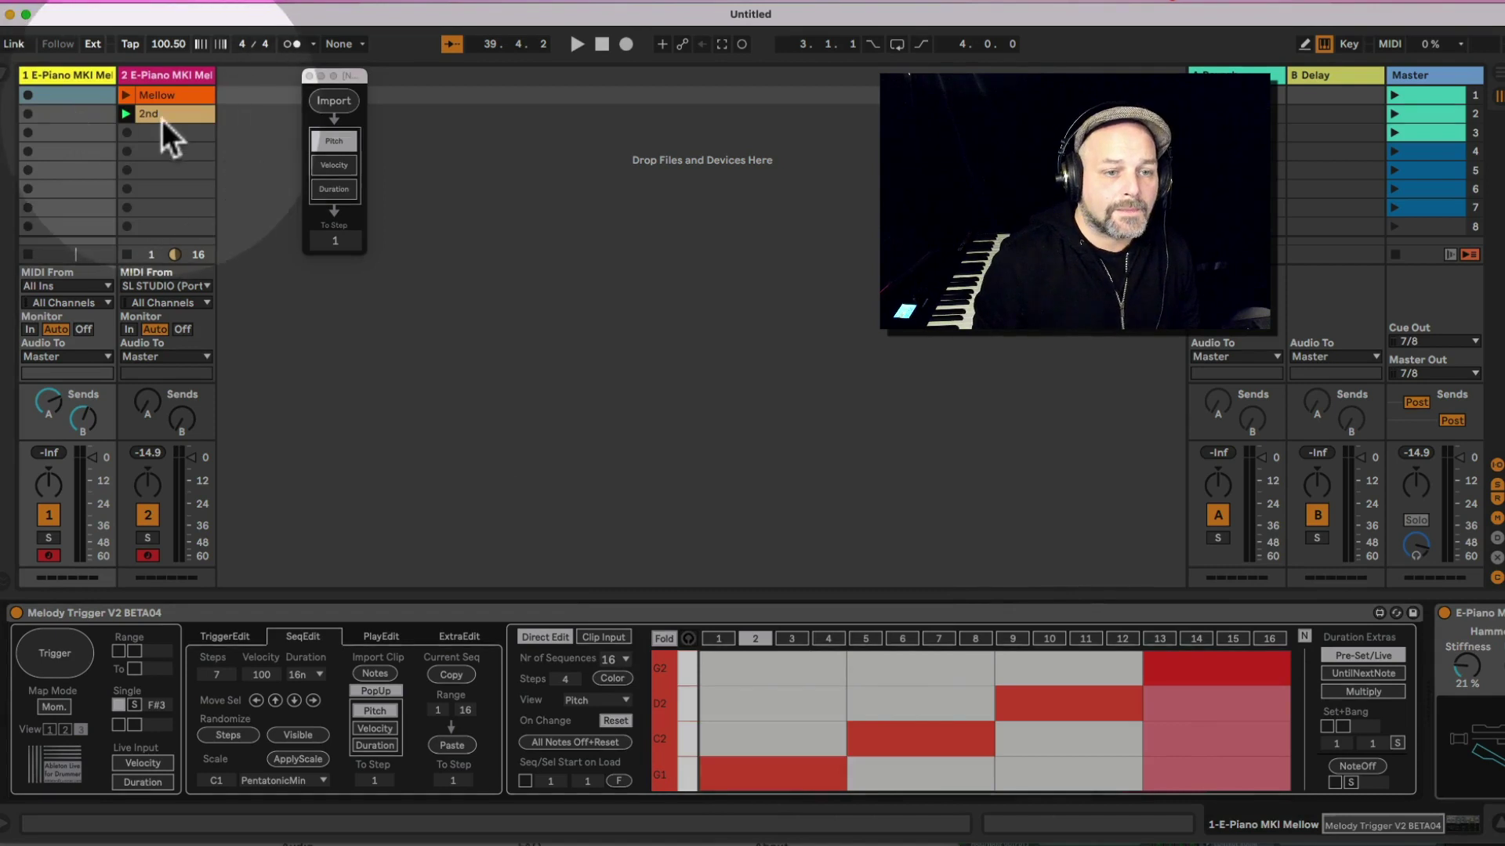
drag(957, 668, 1168, 736)
click(334, 101)
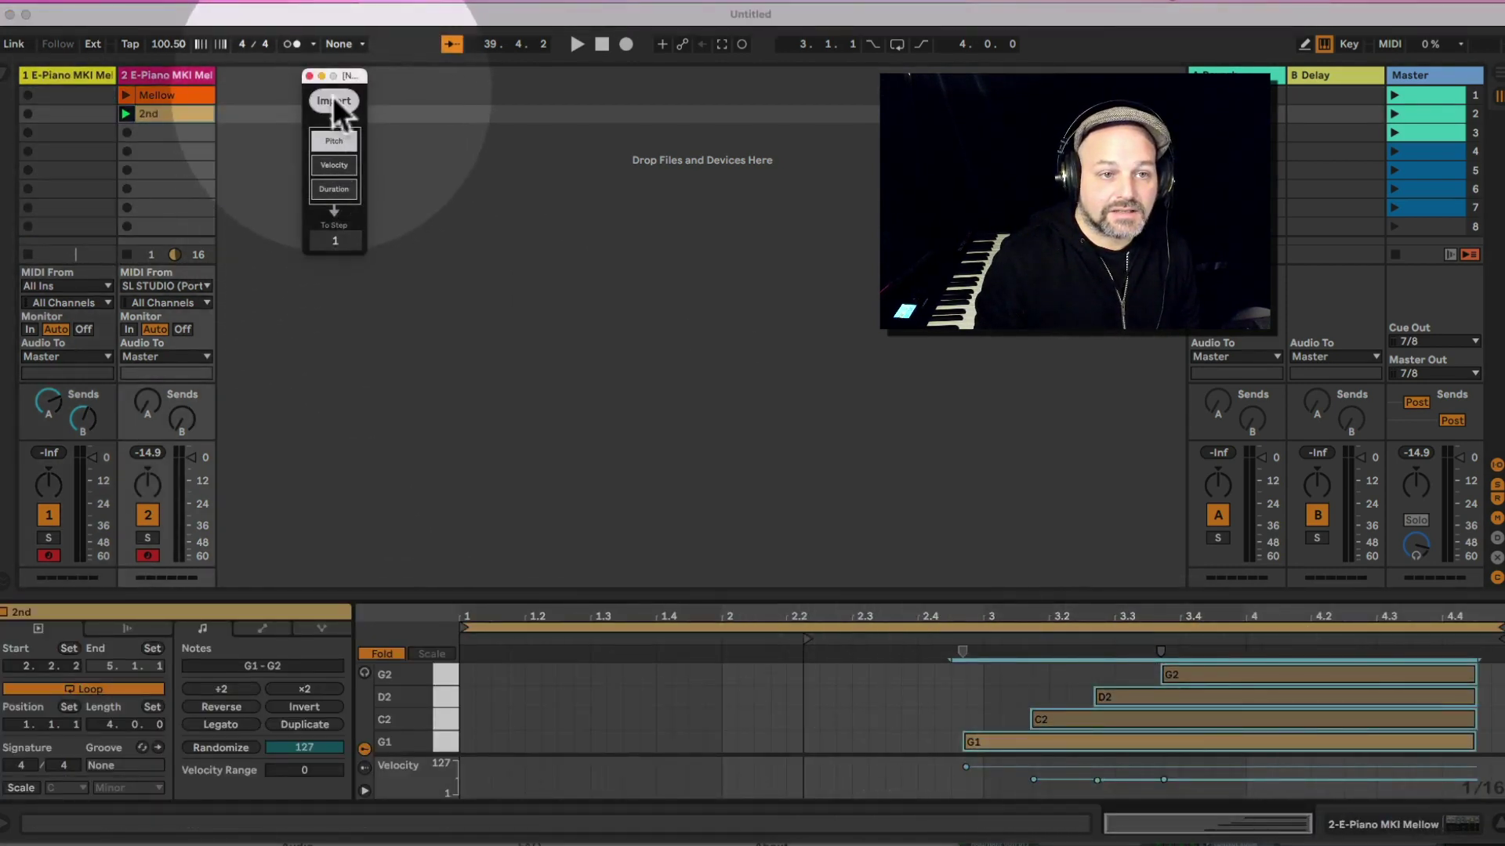
click(72, 77)
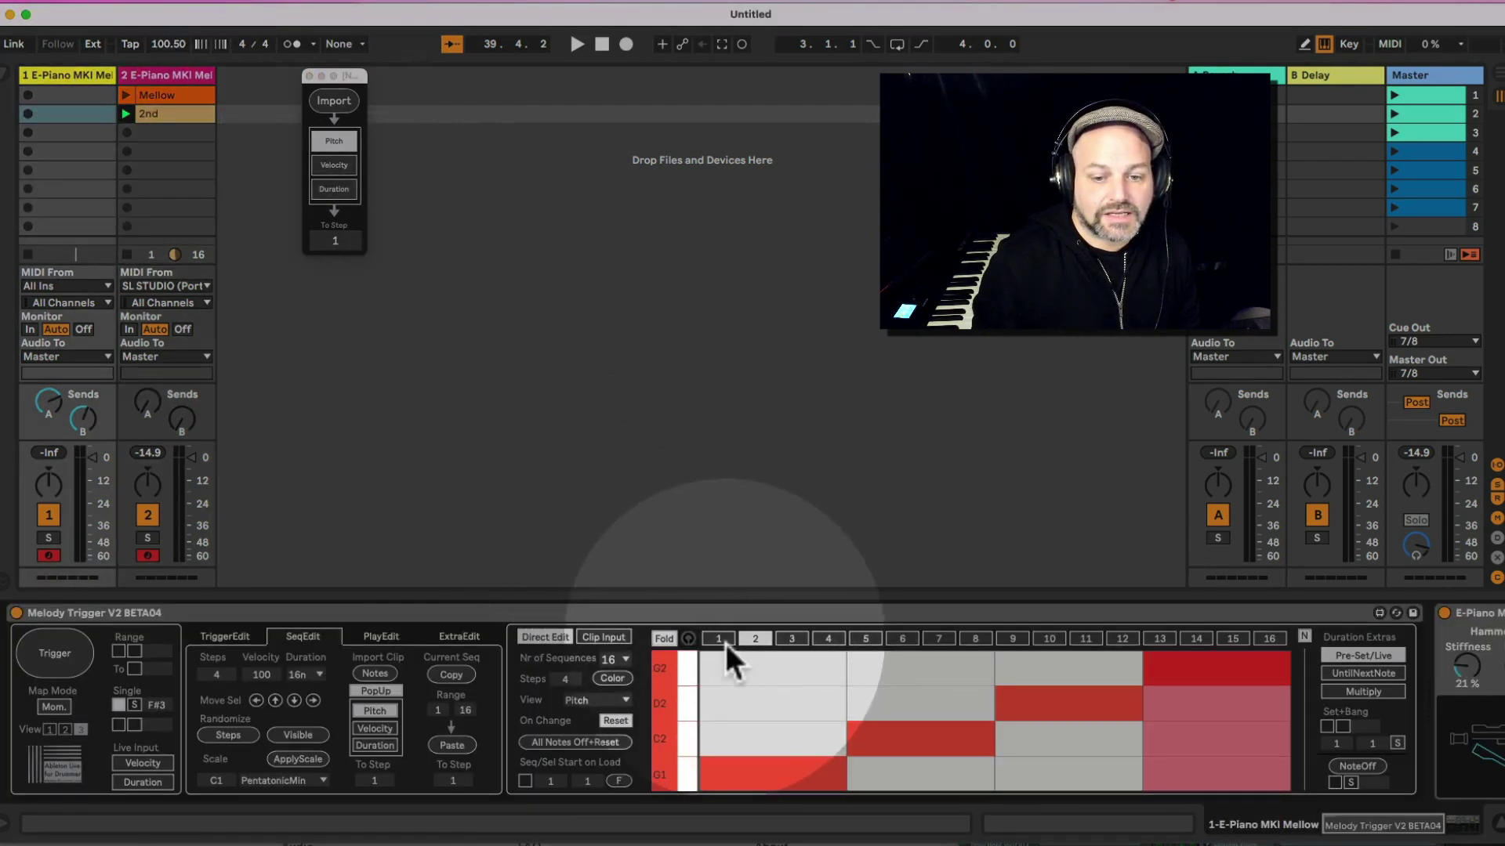
Switch between sequences 1 and 2 to audition the imported melodies, and close the import pop-up
click(723, 643)
click(752, 642)
click(717, 641)
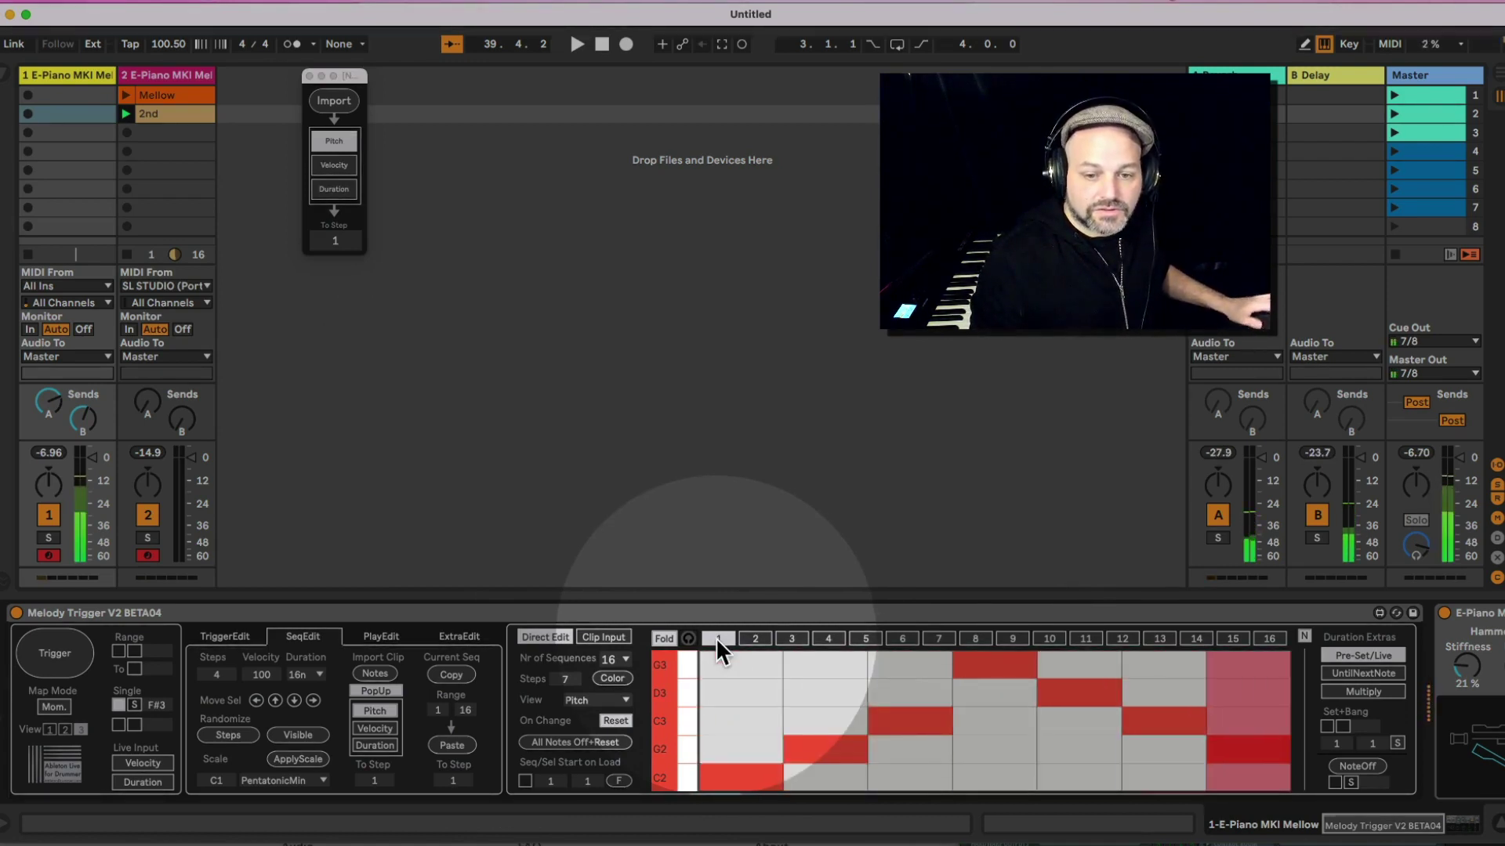
click(755, 638)
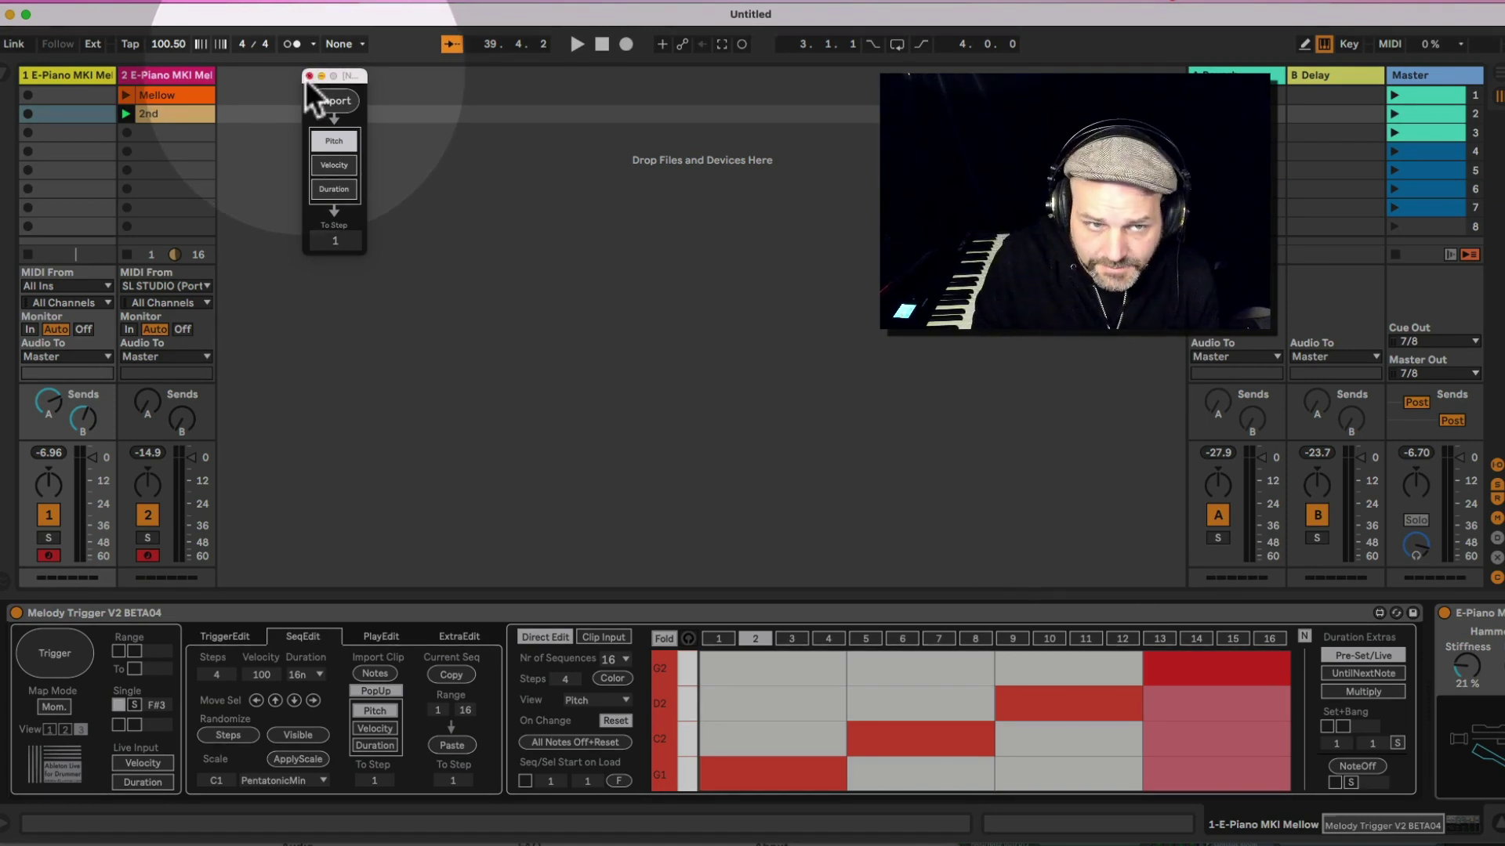
click(309, 76)
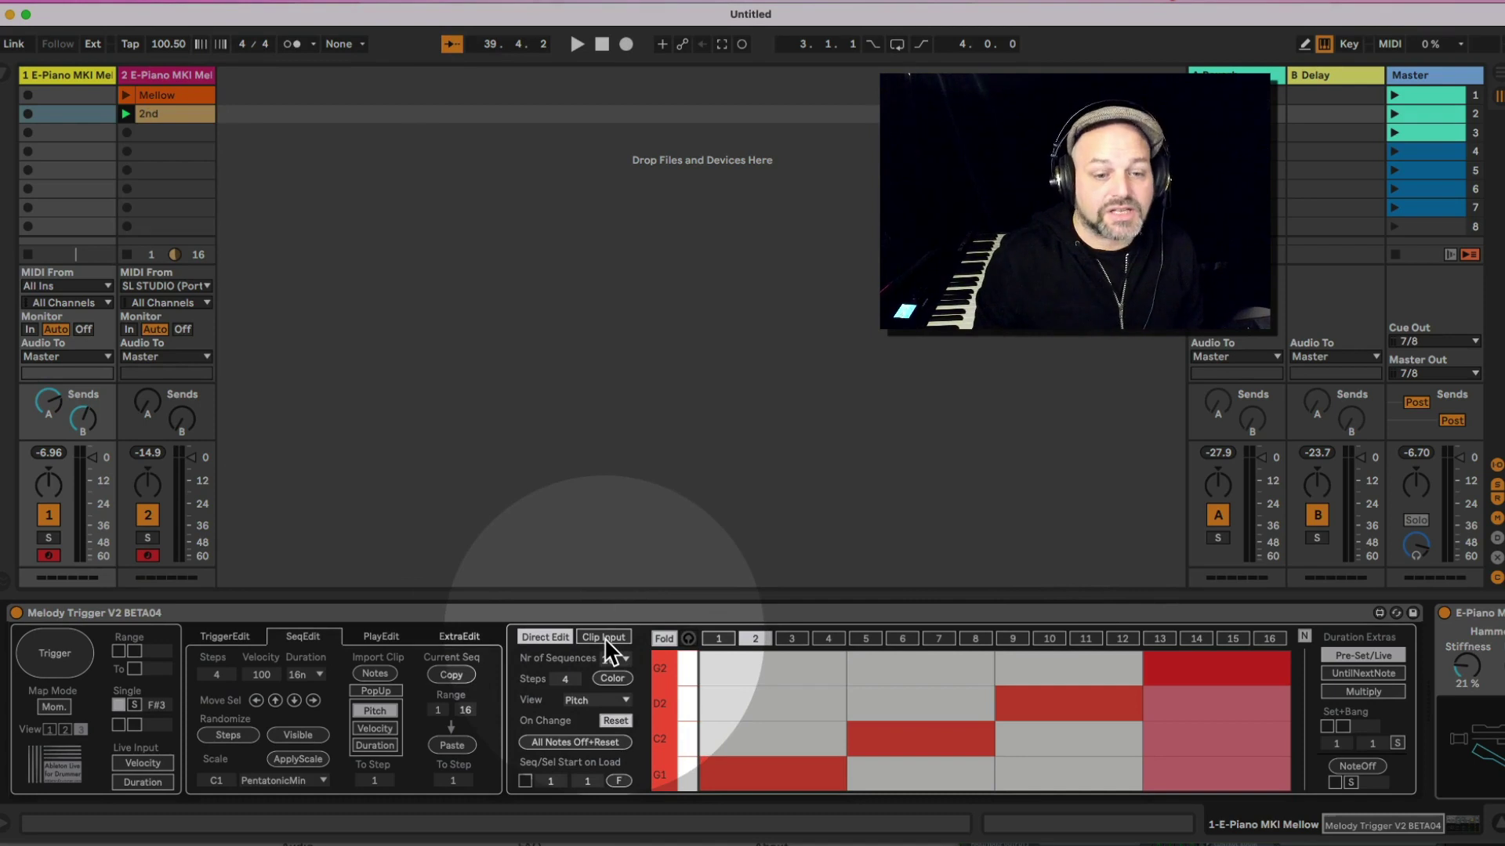
Look at the Clip Input mode, return to Direct Edit and display the trigger editing page
click(604, 638)
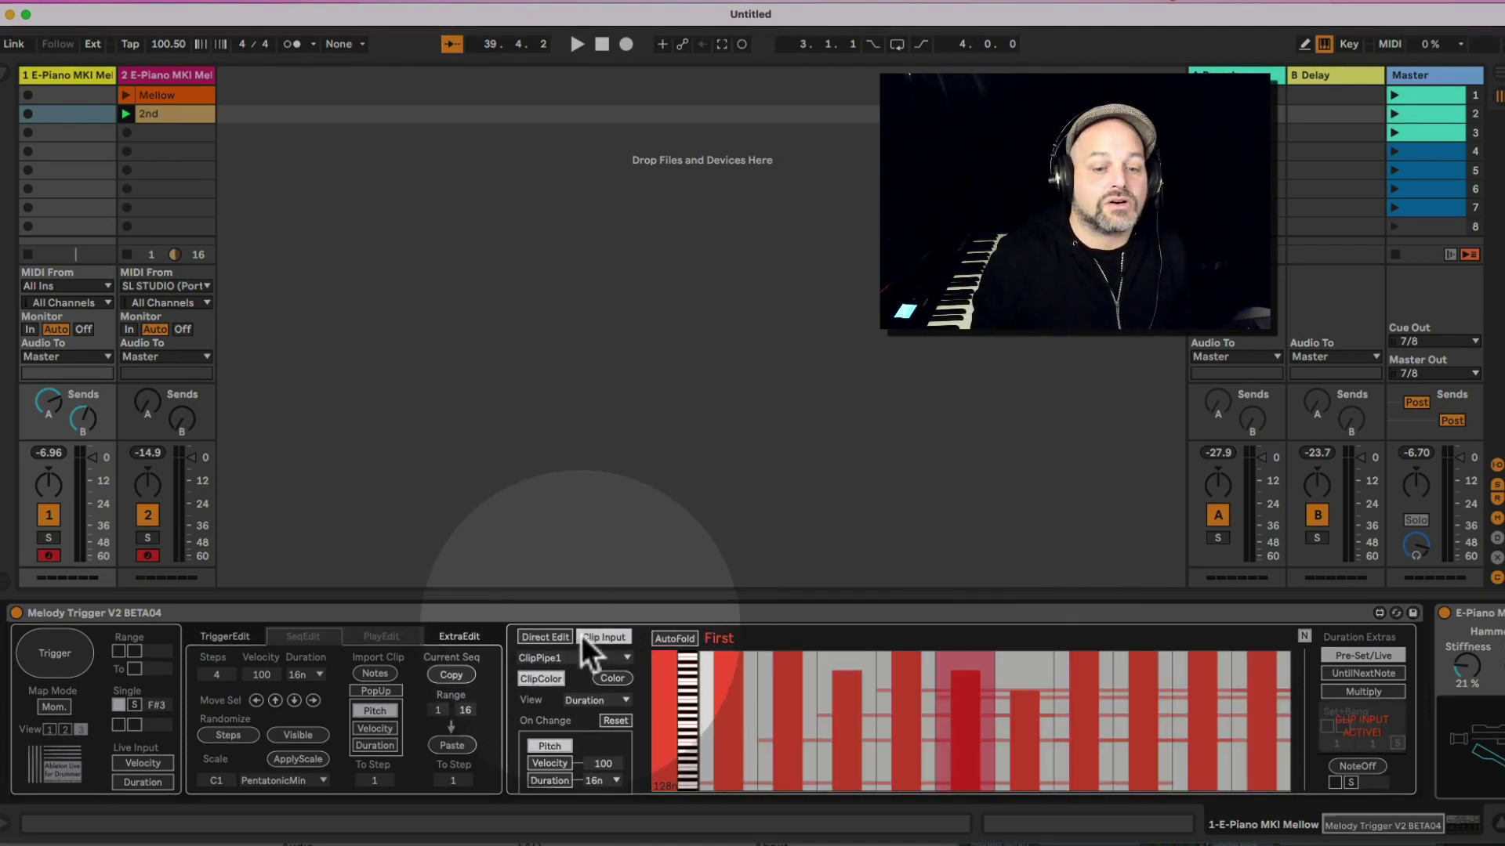
click(558, 637)
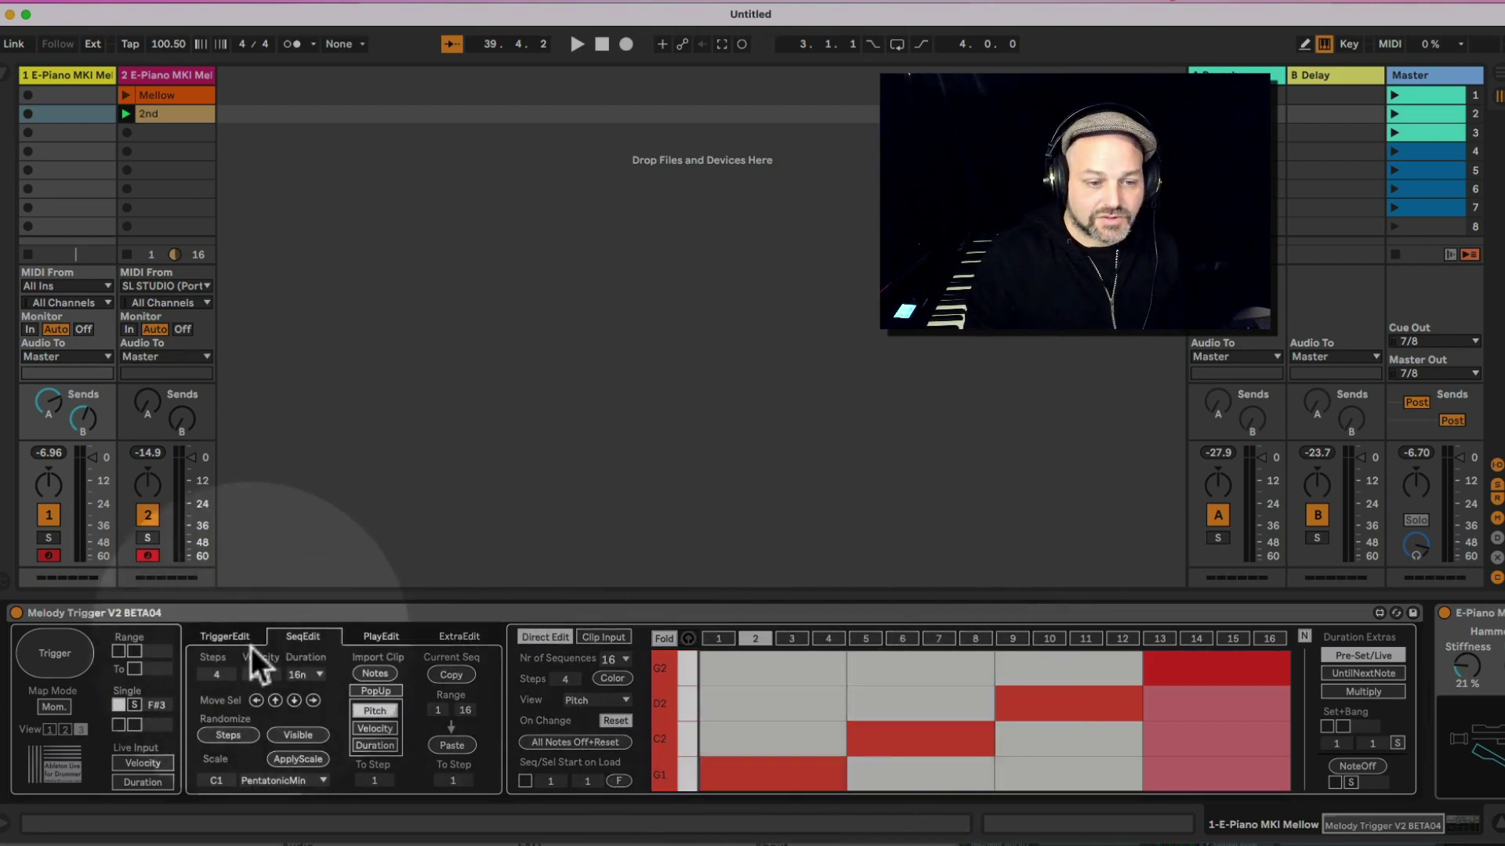
click(237, 638)
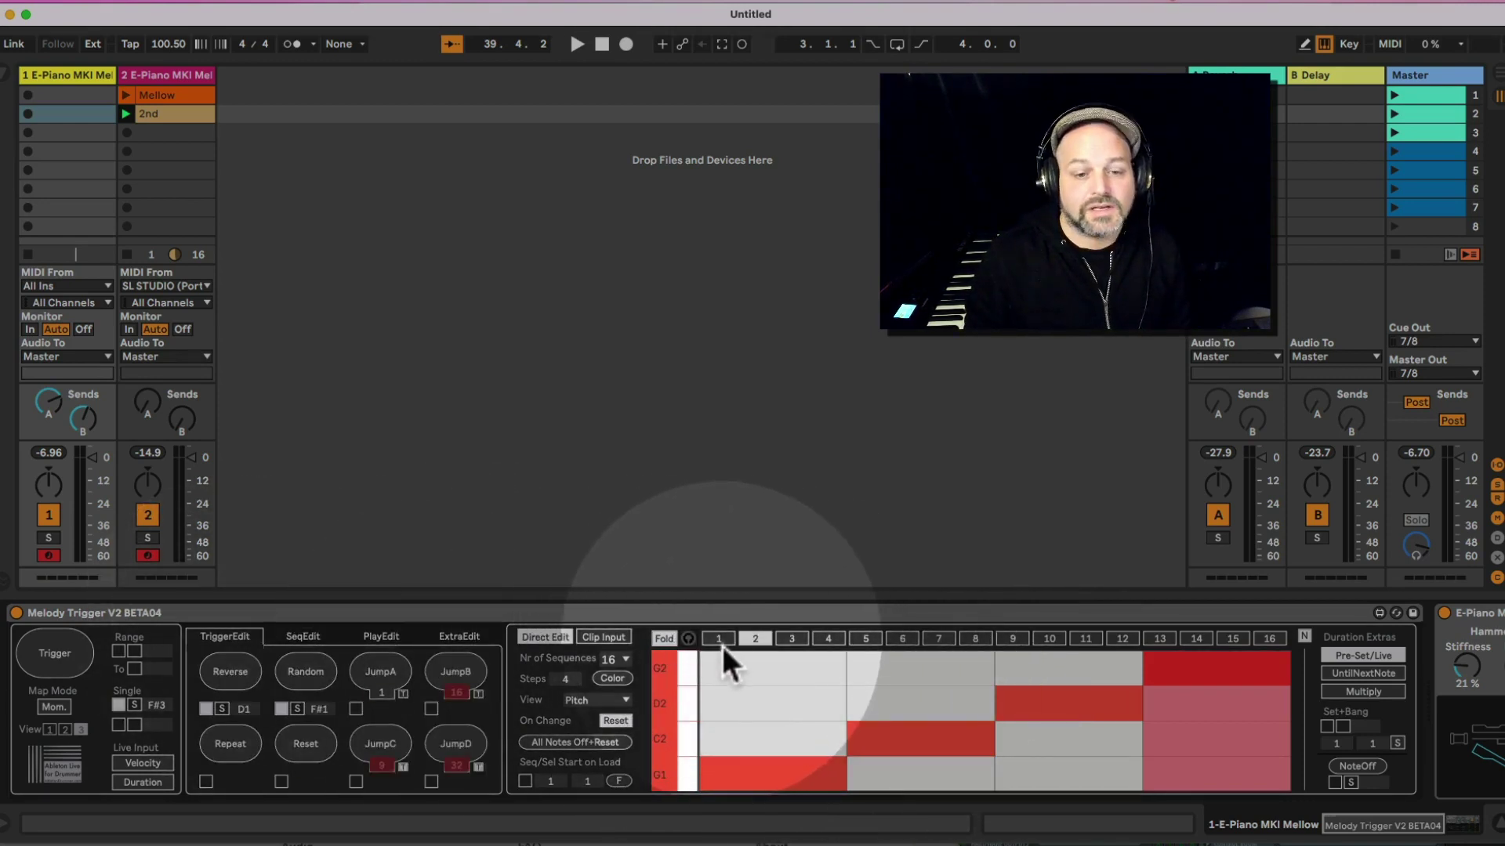
In sequence 1, set steps 1 and 2 to D3, step 3 to G2, step 4 to C3 and step 5 to G3
click(719, 640)
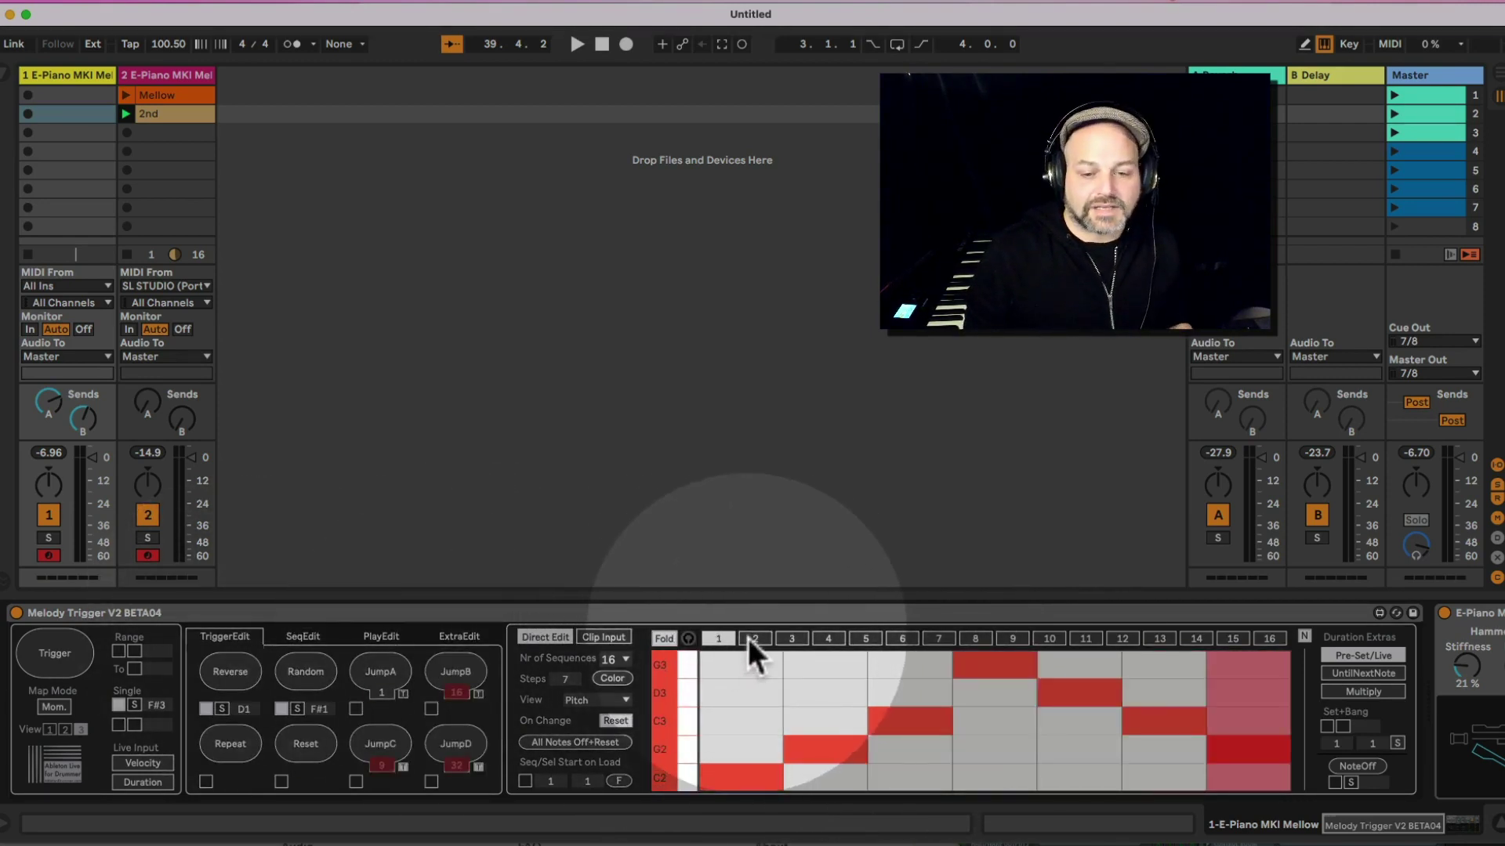
click(749, 710)
click(748, 688)
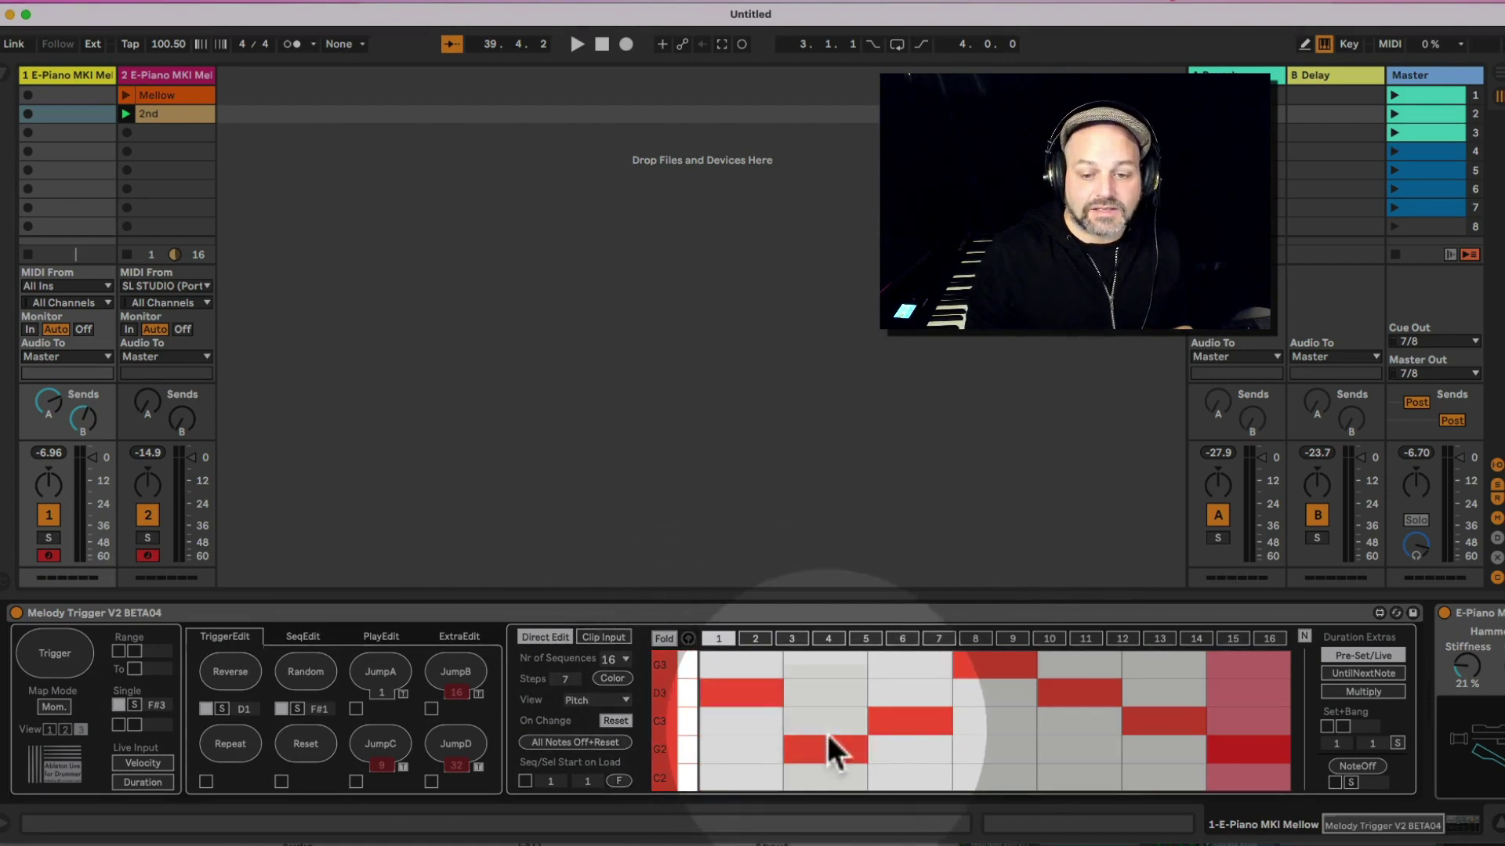
click(849, 688)
click(916, 751)
click(1007, 722)
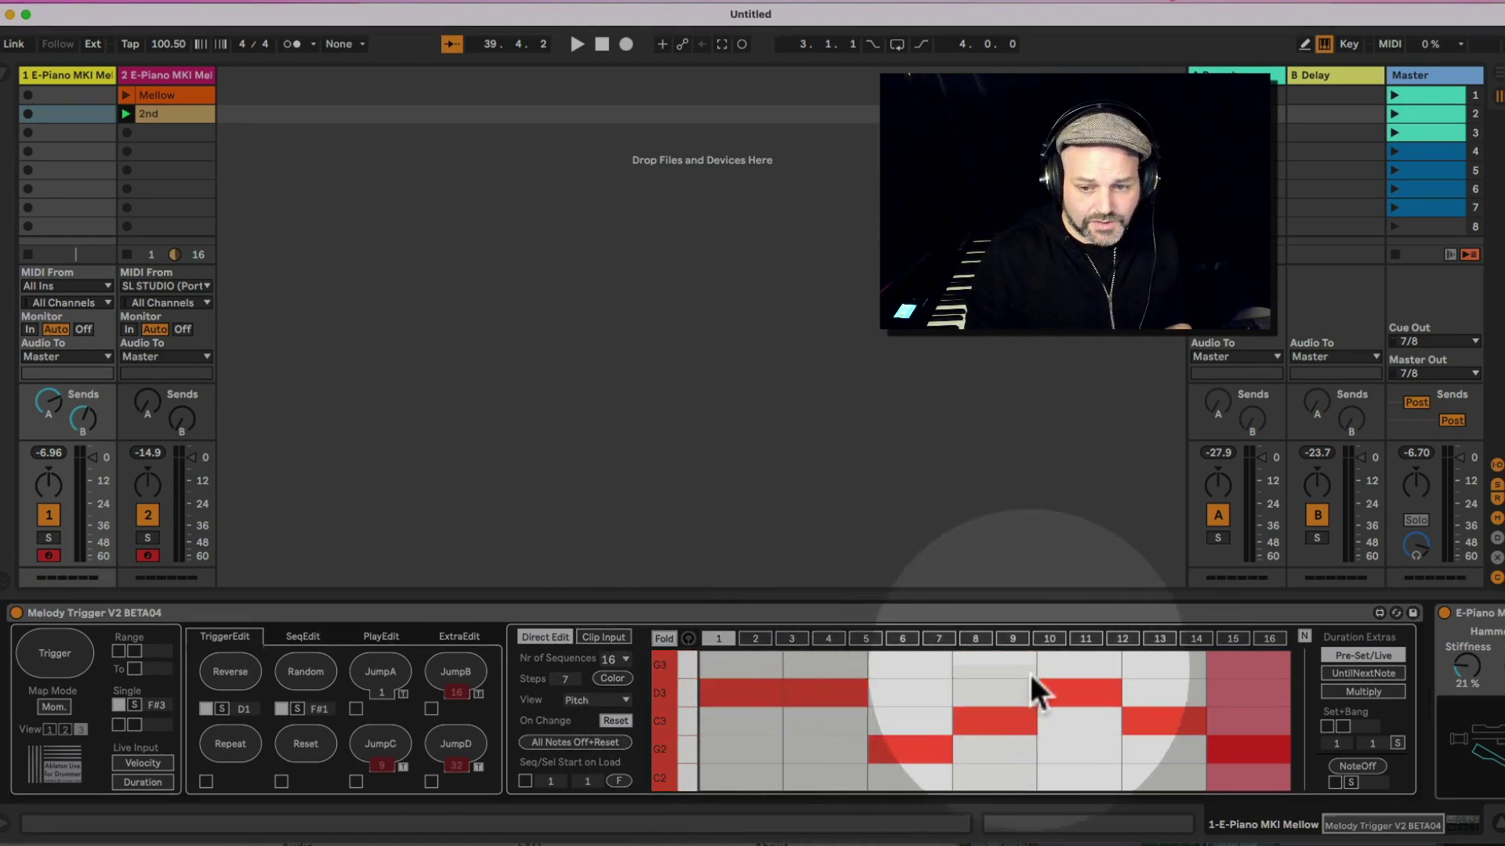
click(1085, 665)
Show the note durations of sequence 1 and shorten steps 3, 4 and 5
click(597, 700)
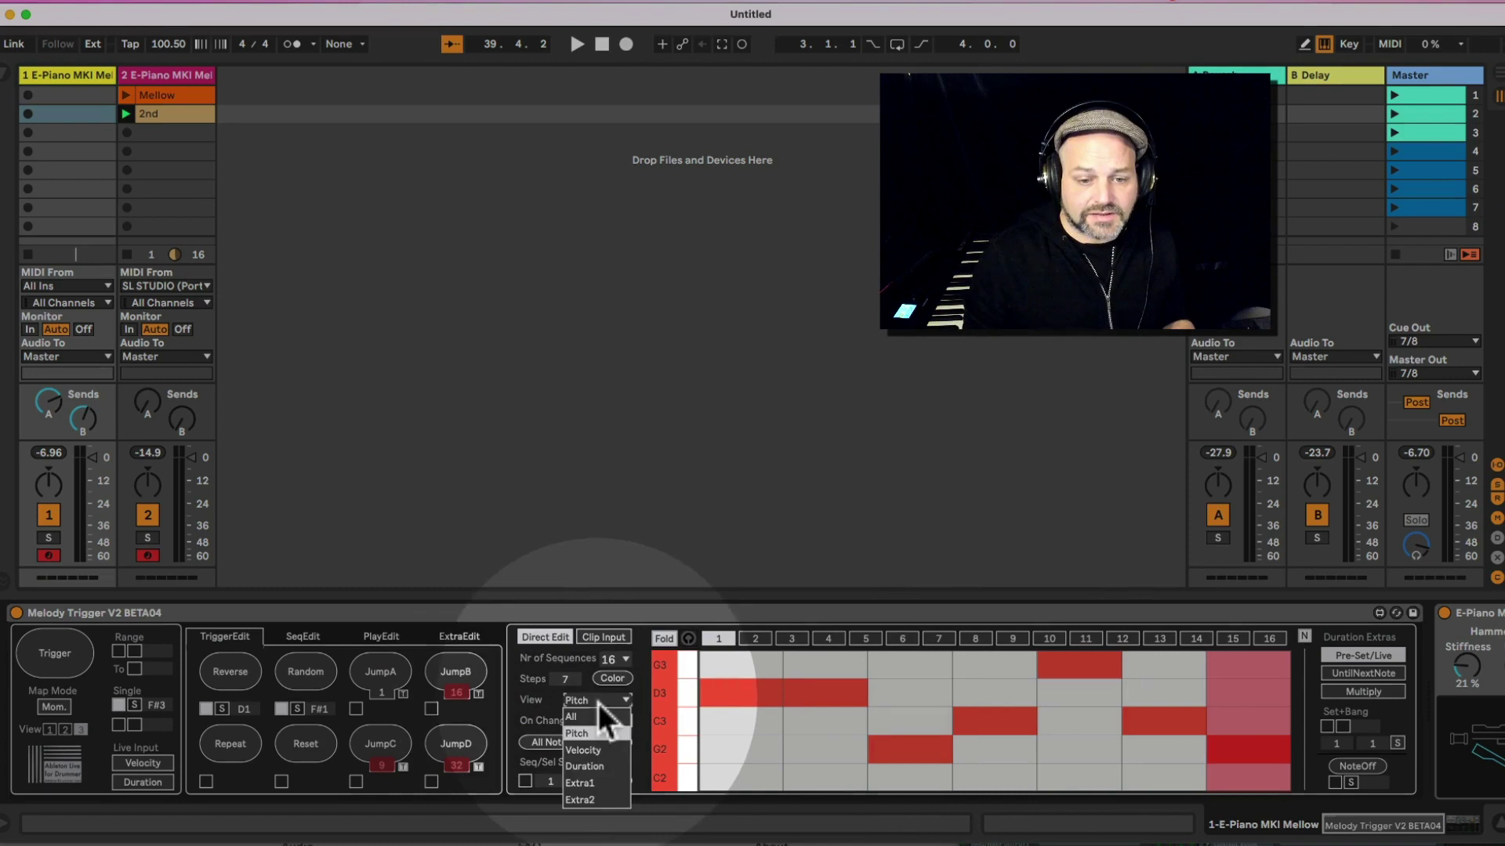
click(615, 767)
click(901, 753)
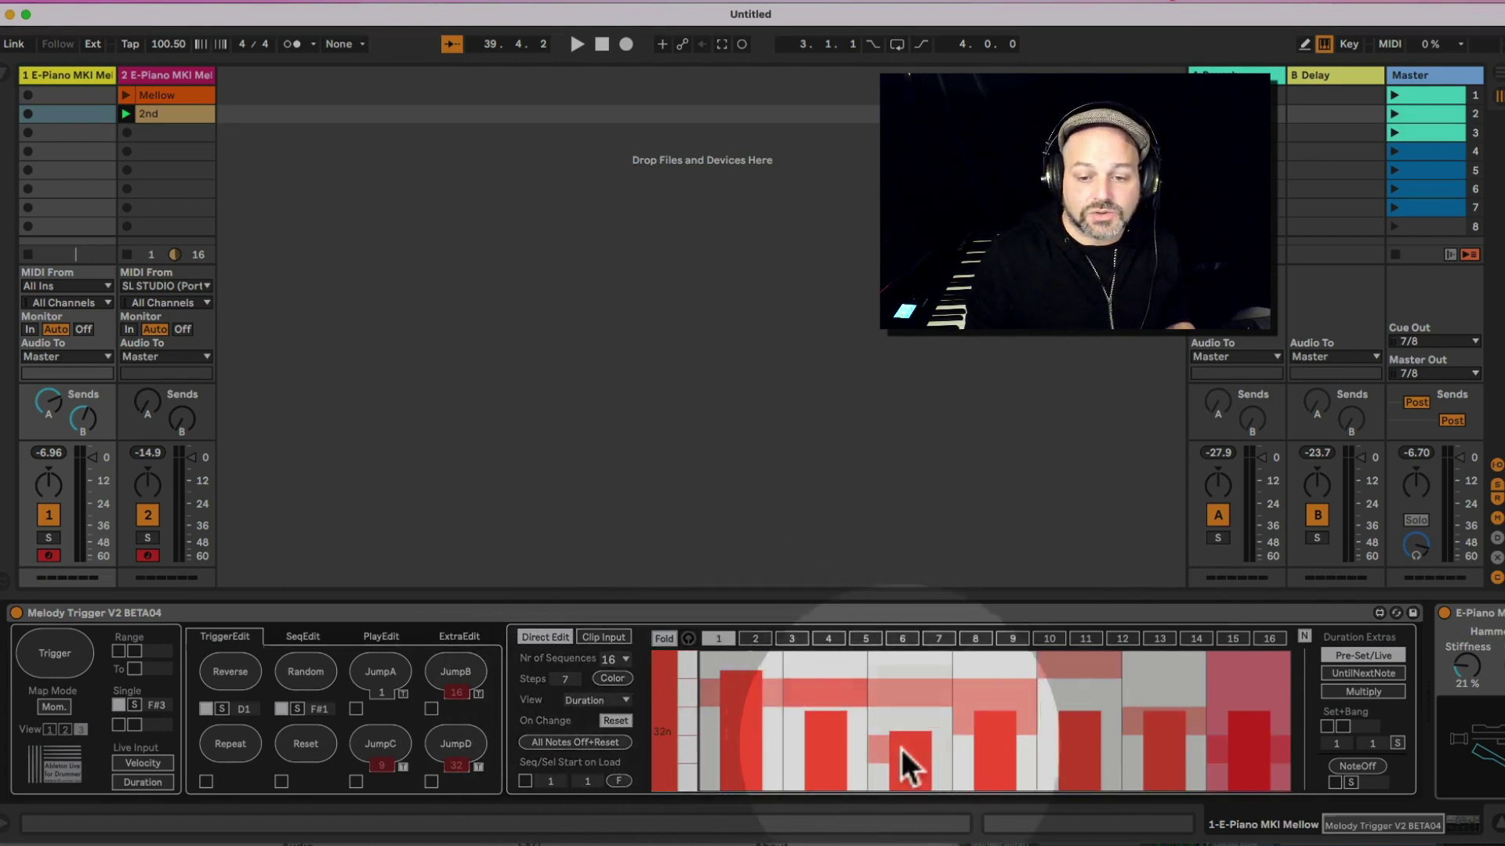
click(1080, 731)
click(995, 752)
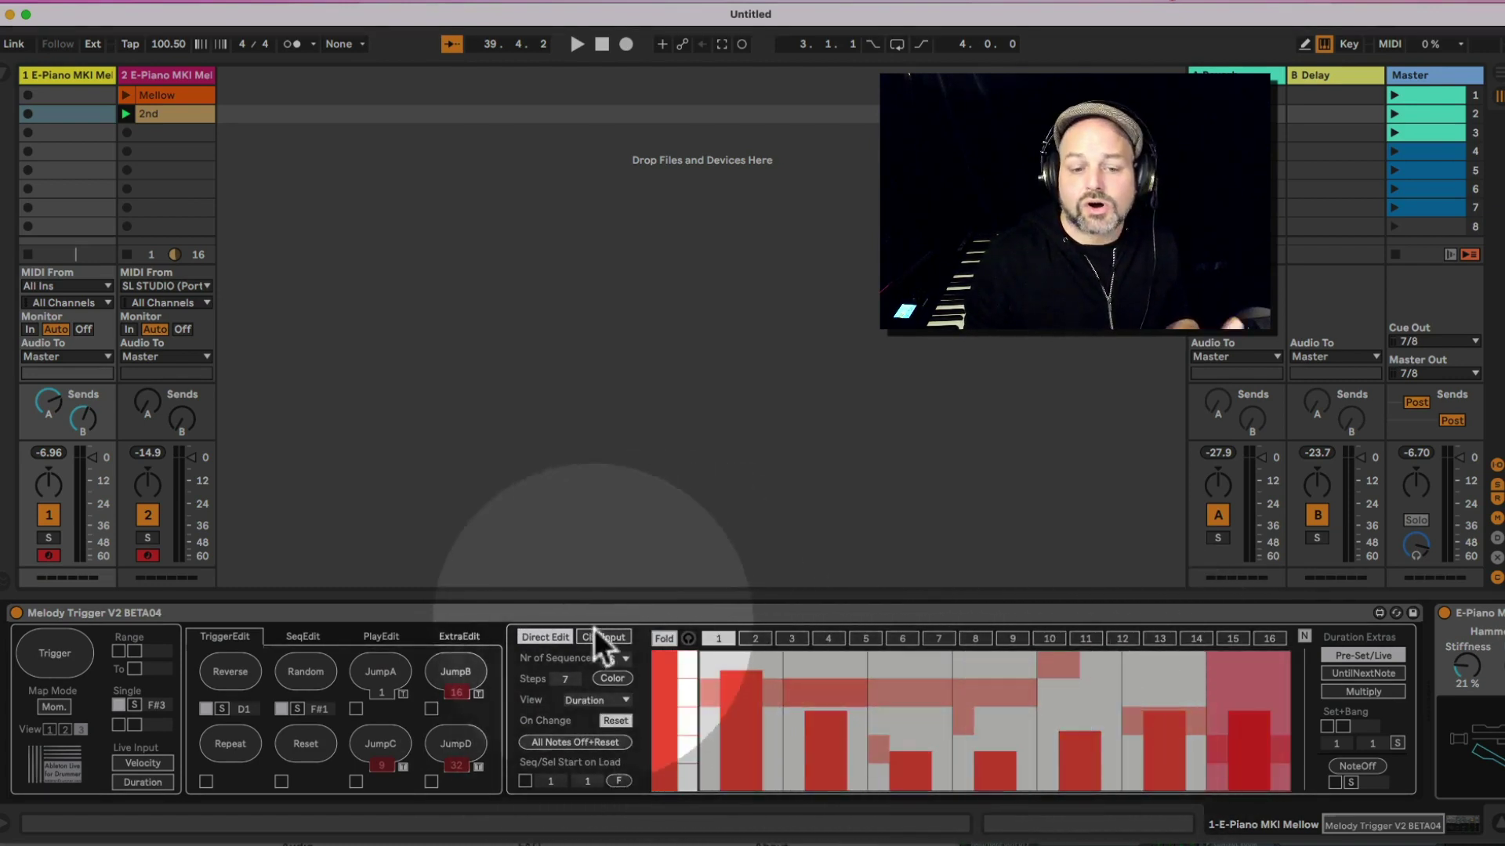
Examine the step velocities of sequence 1 and return the grid to the Pitch view
click(598, 701)
click(618, 767)
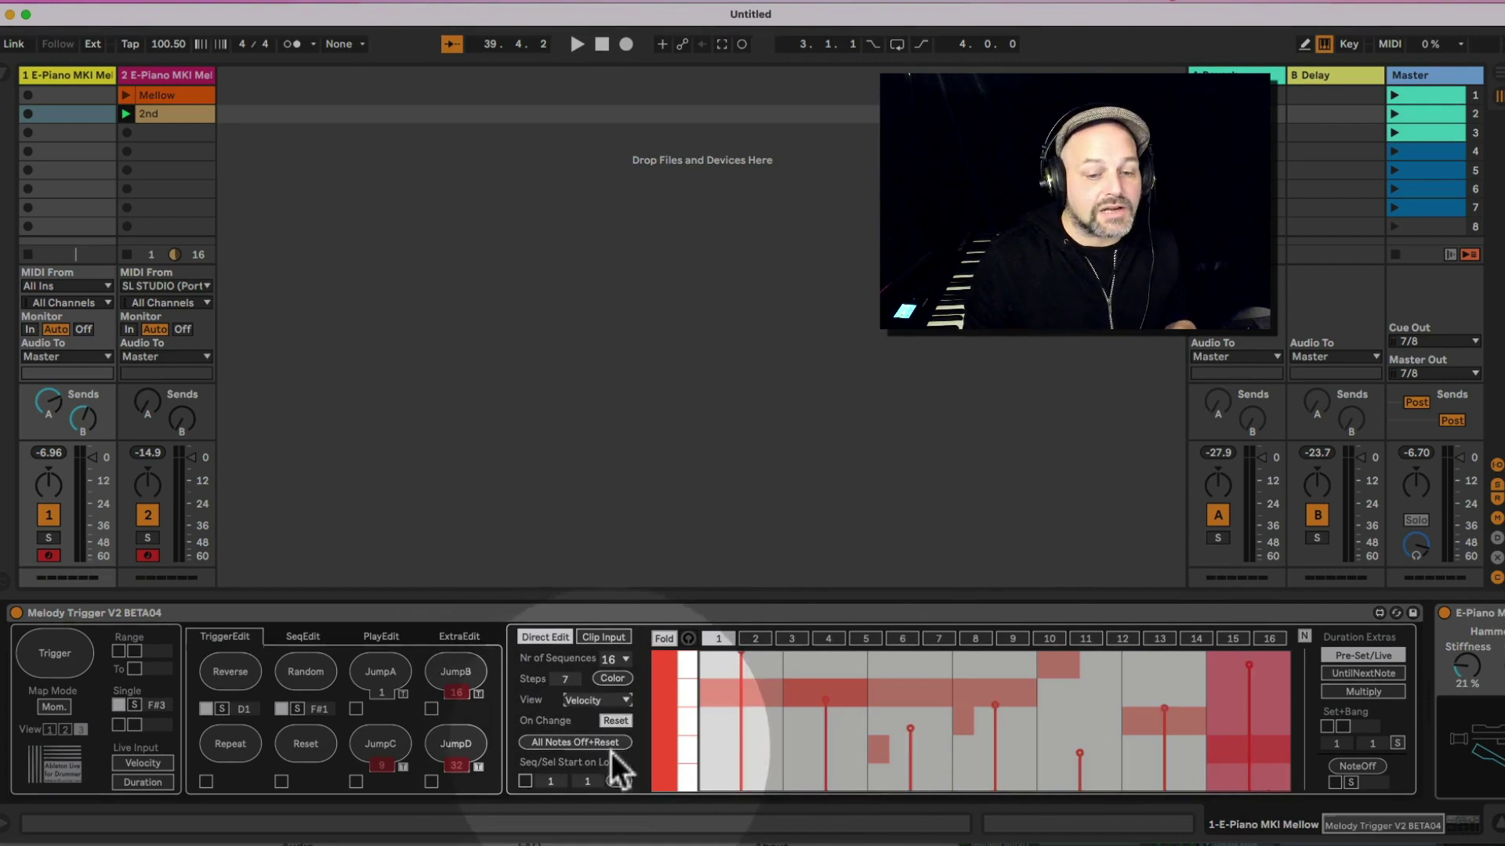
click(619, 700)
click(614, 751)
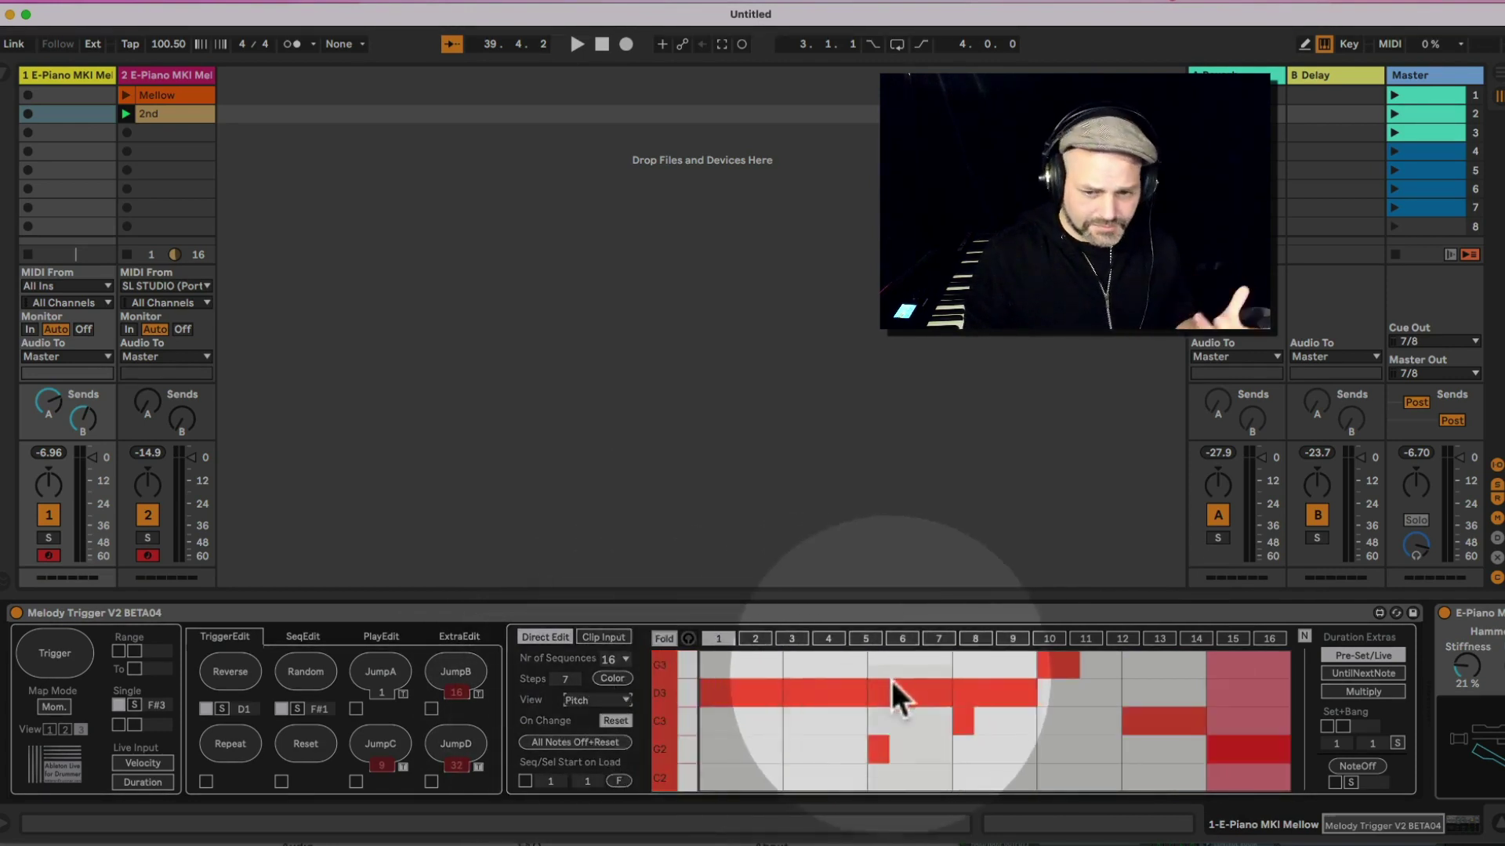
Look through sequences 2, 3, 4 and 15, and switch the device to Clip Input mode
click(755, 640)
click(791, 638)
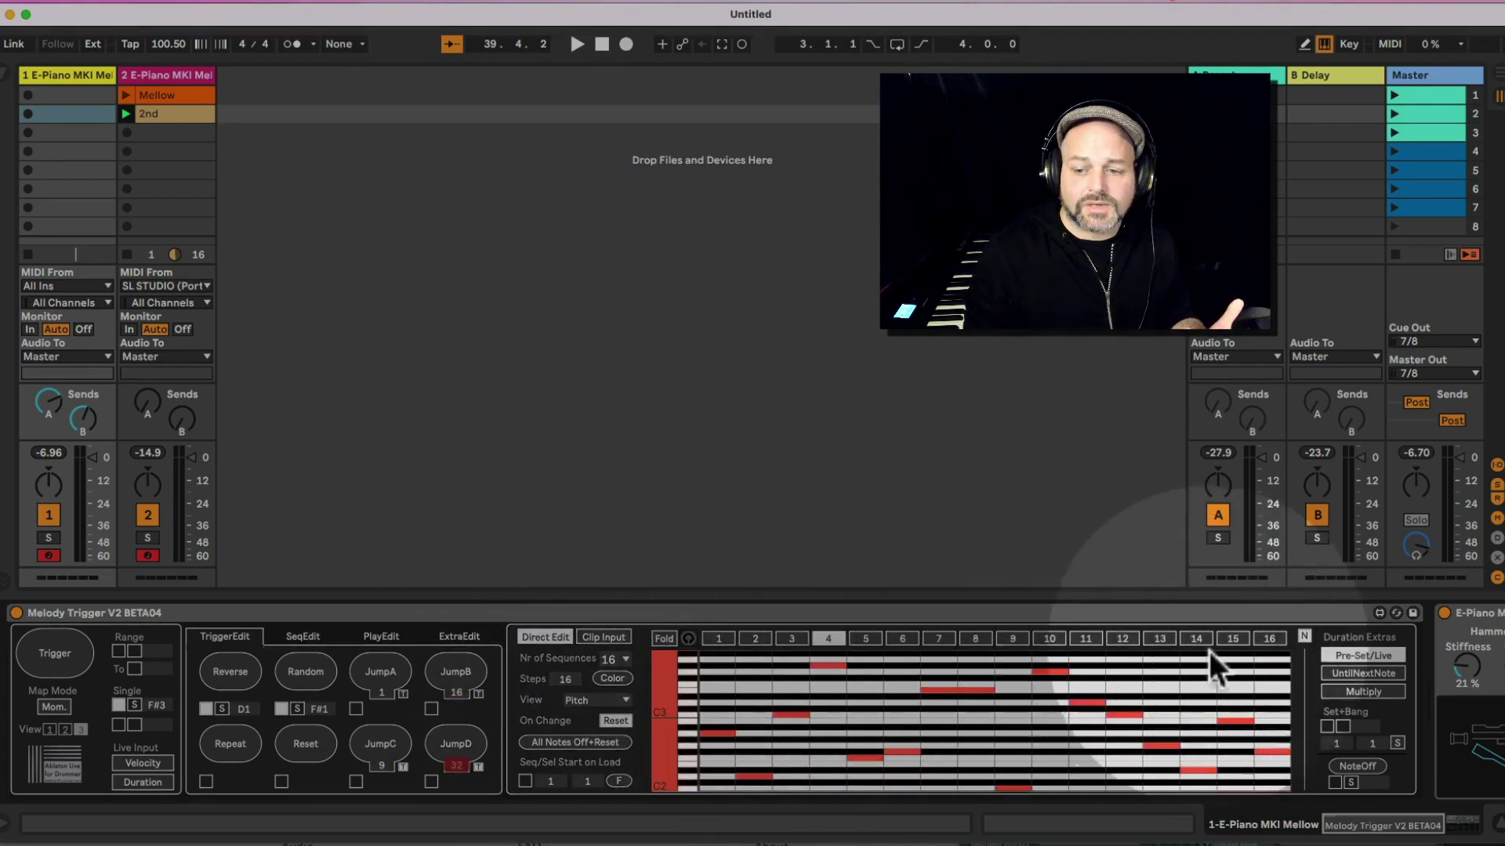
click(1232, 638)
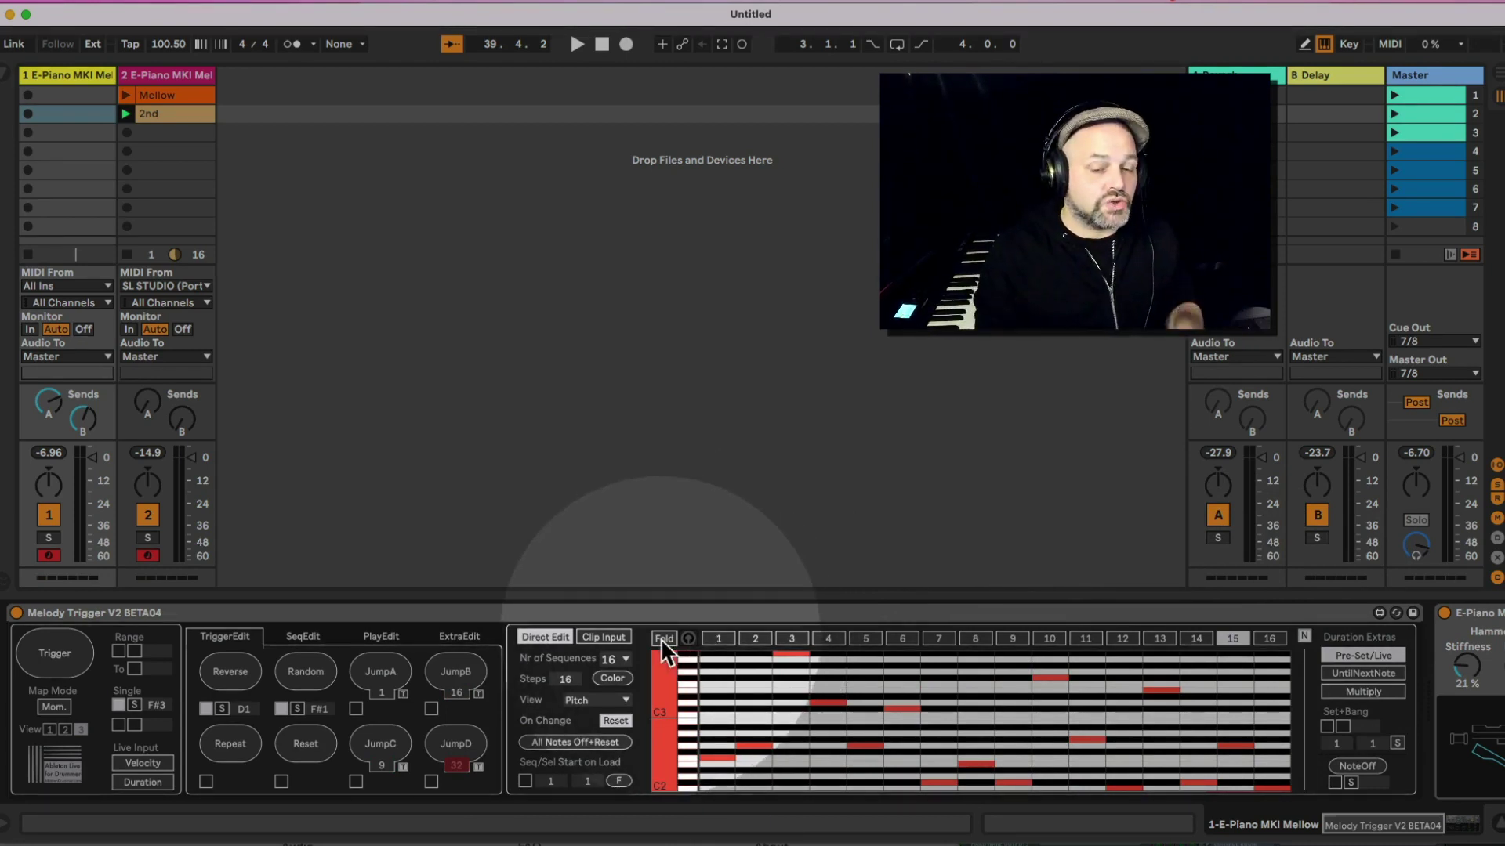
click(618, 637)
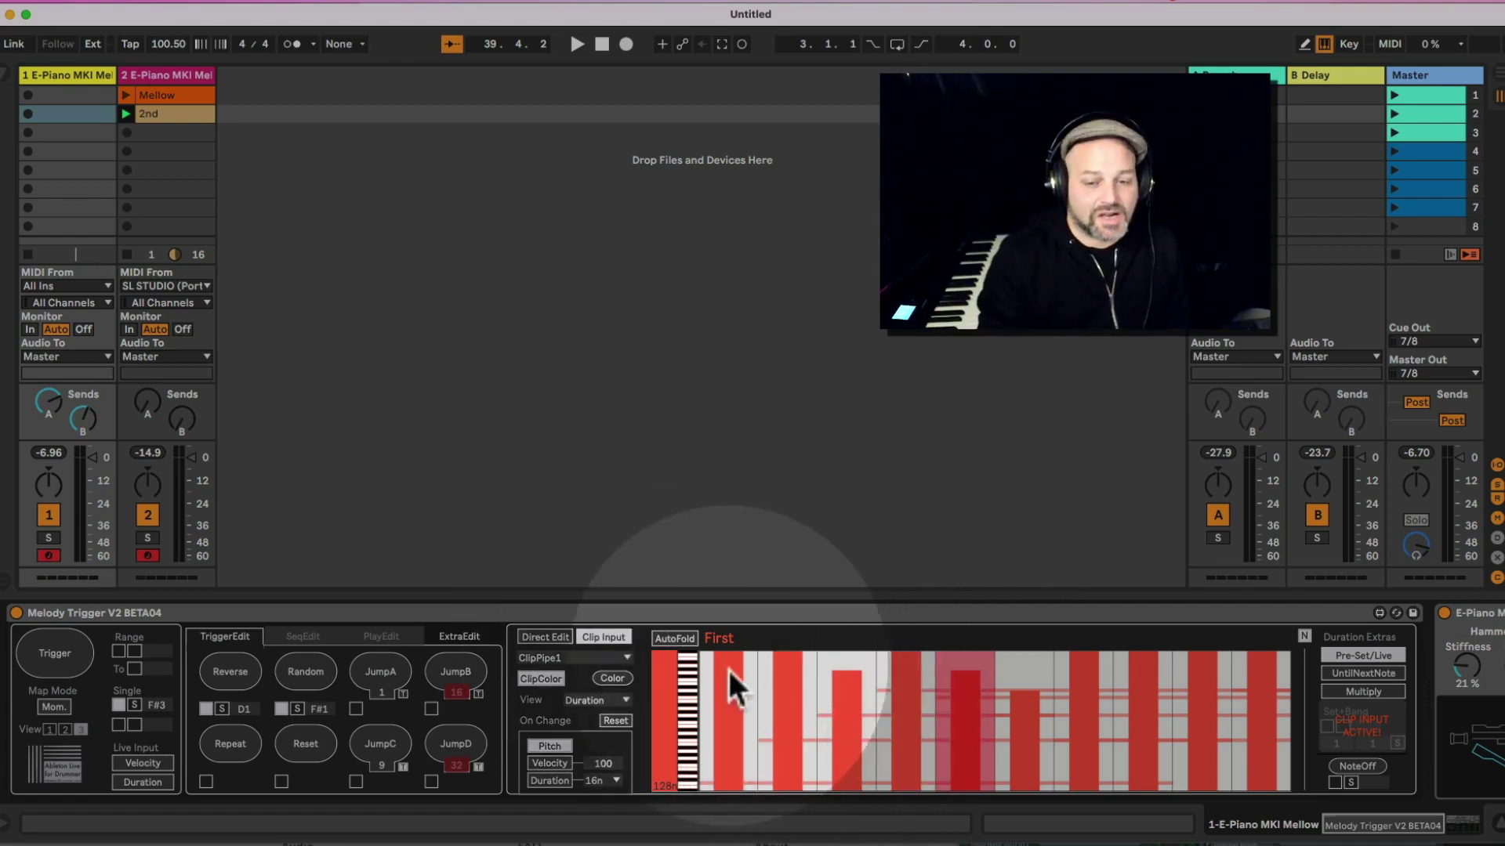
click(1116, 699)
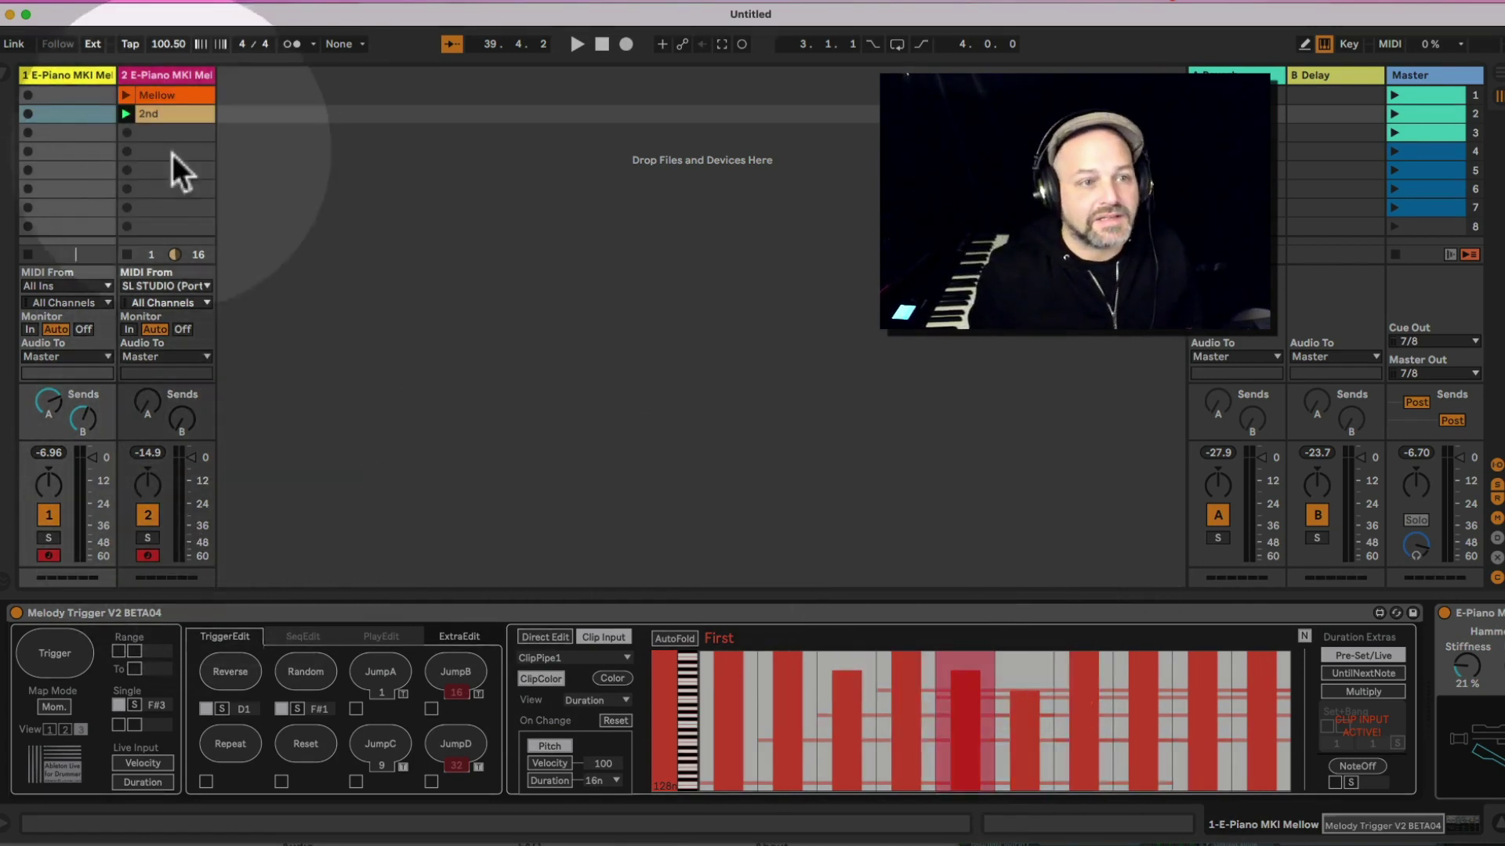
Record a new MIDI clip in the fourth slot of the second E-Piano track, end the recording and open its notes
click(168, 78)
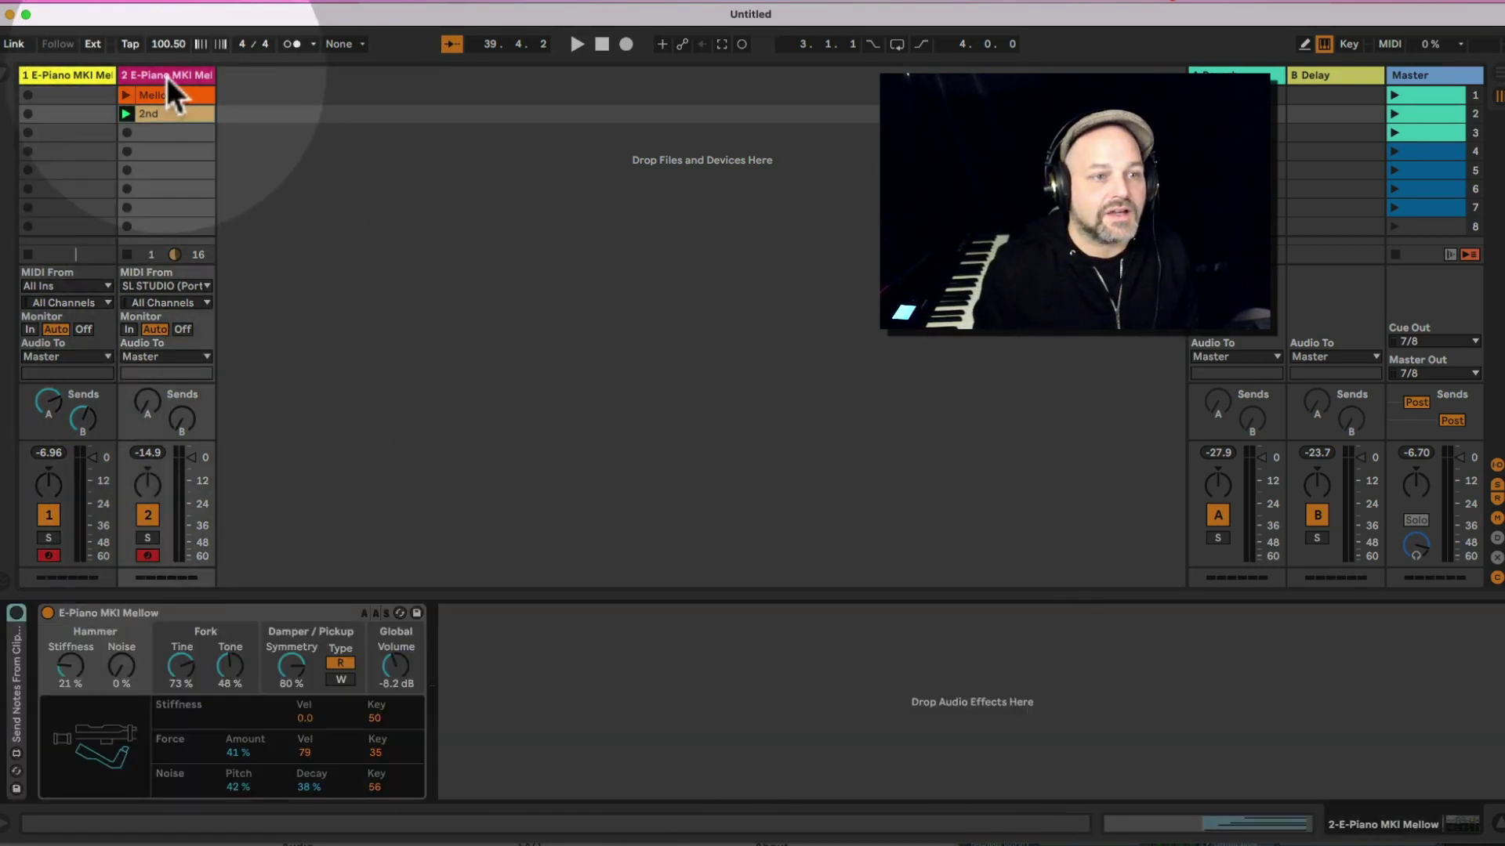
click(163, 157)
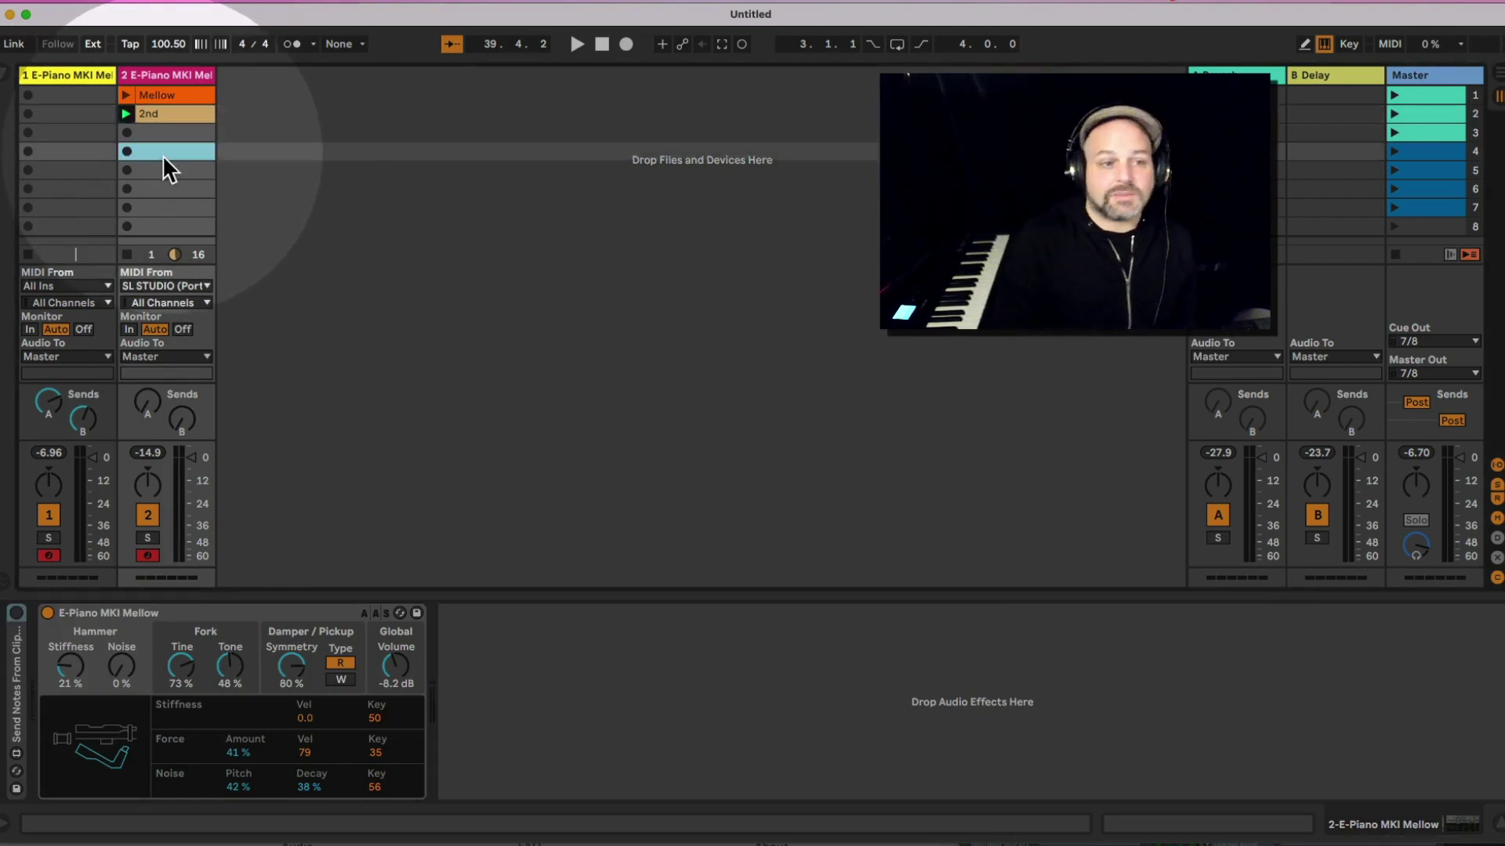
click(126, 151)
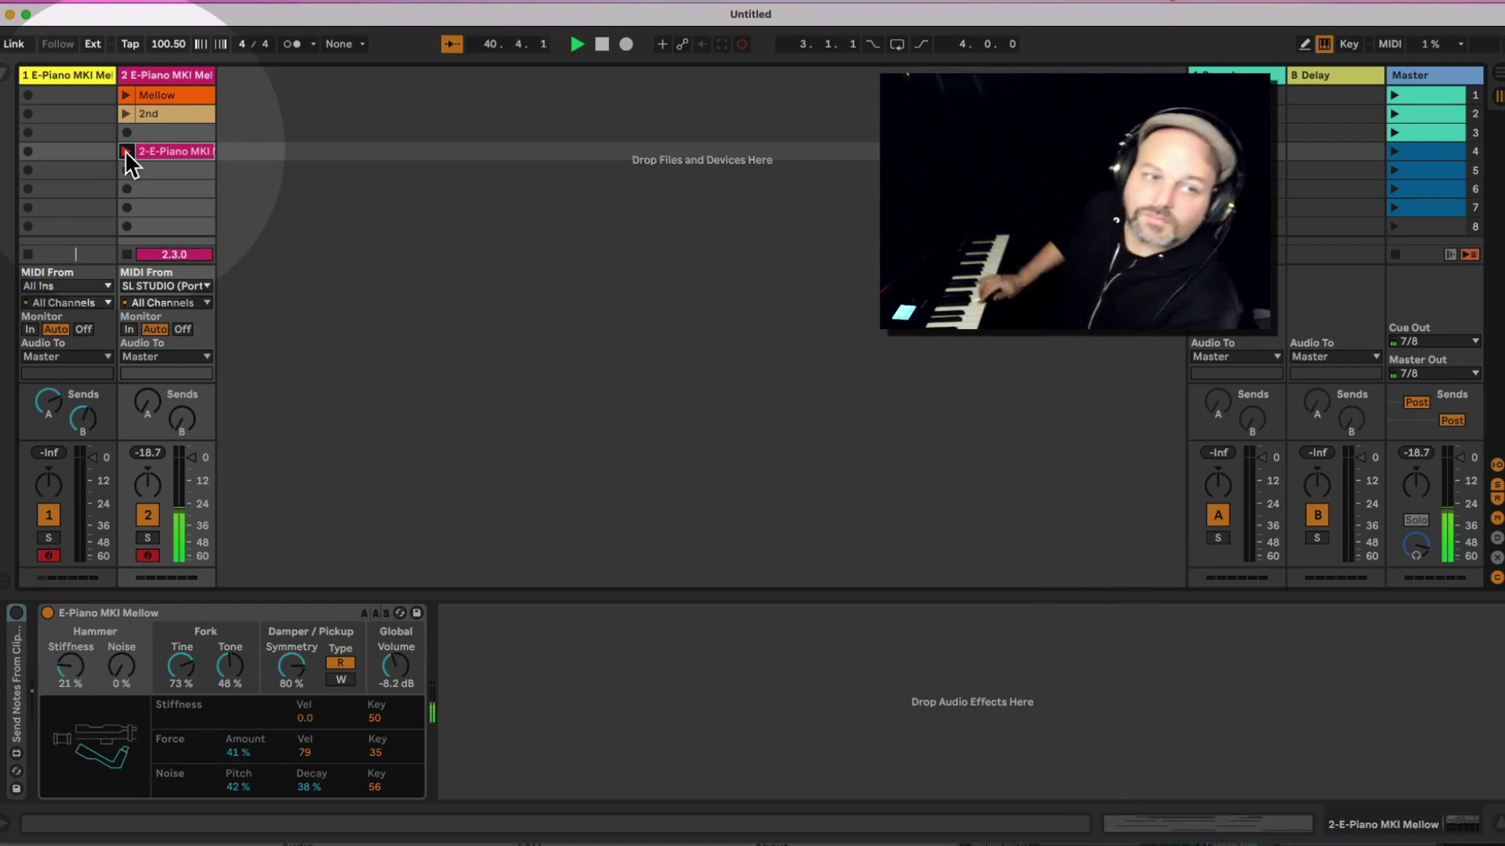
click(125, 149)
click(159, 155)
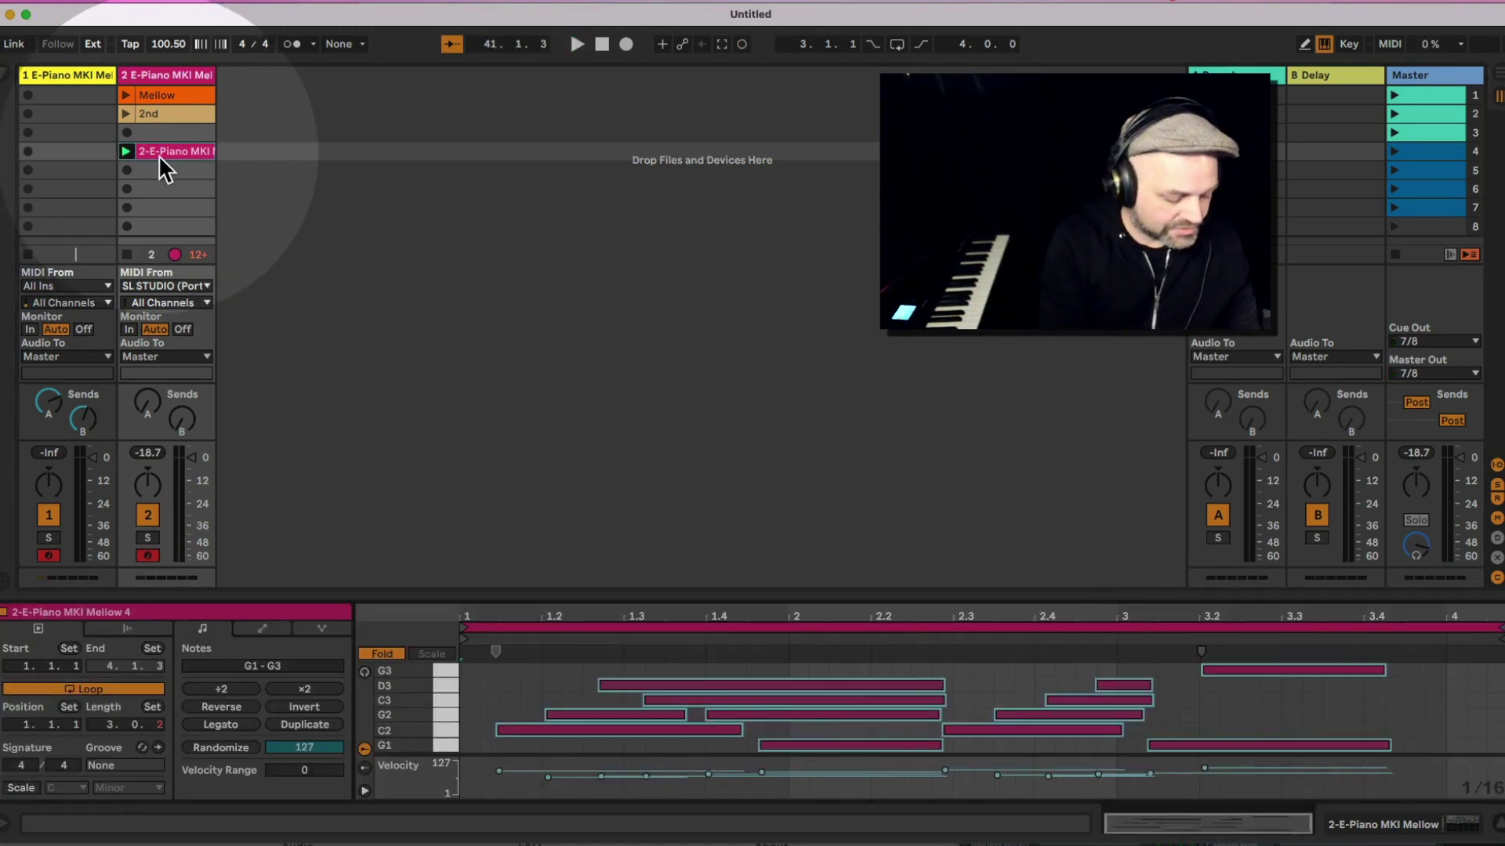
Rename the newly recorded clip in the second track's fourth slot as First and color it blue
key(space)
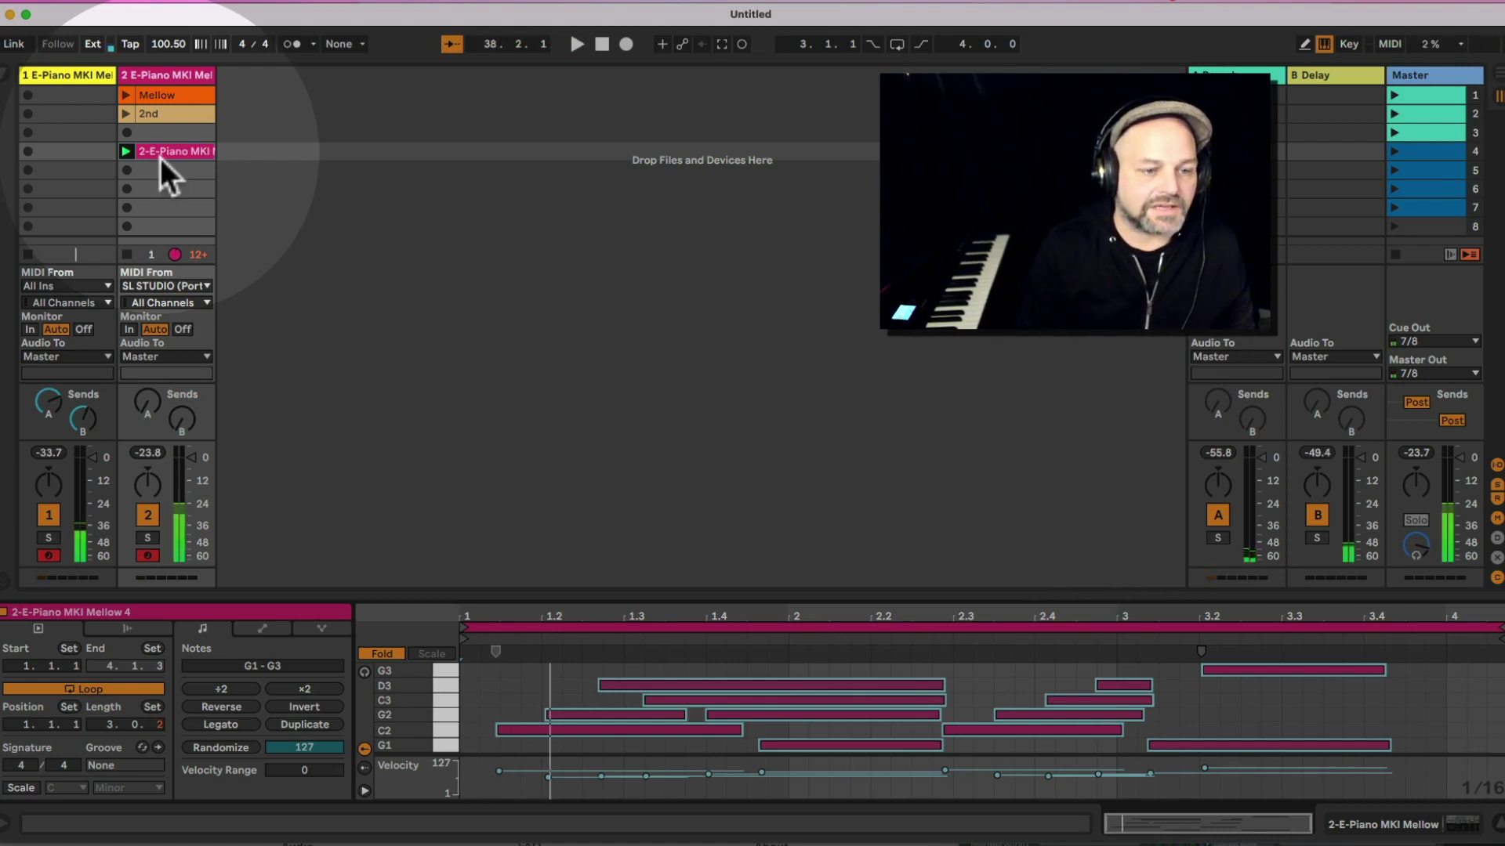
key(super+r)
text(F)
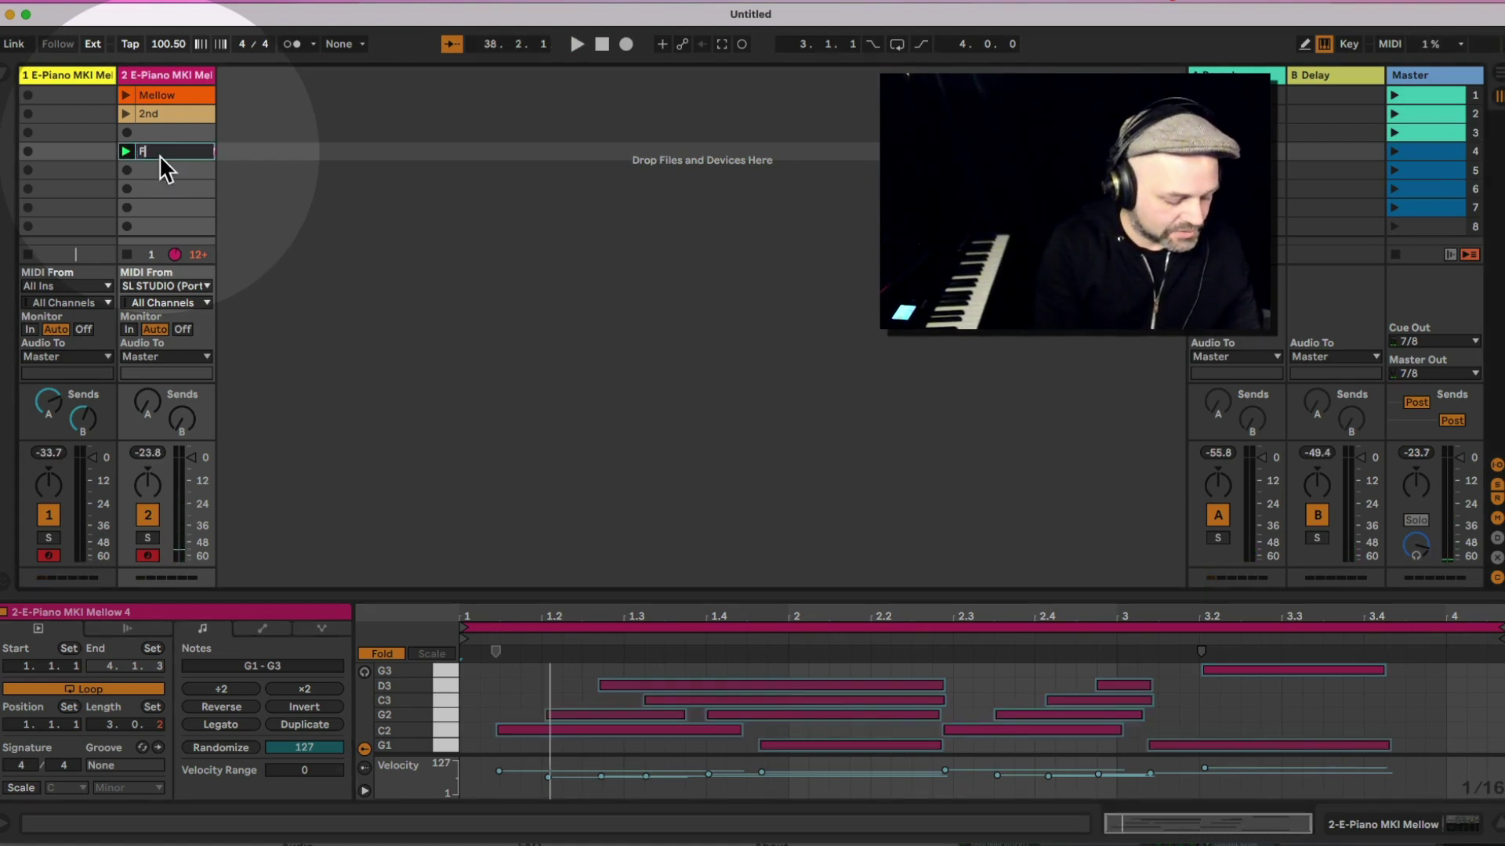
key(Return)
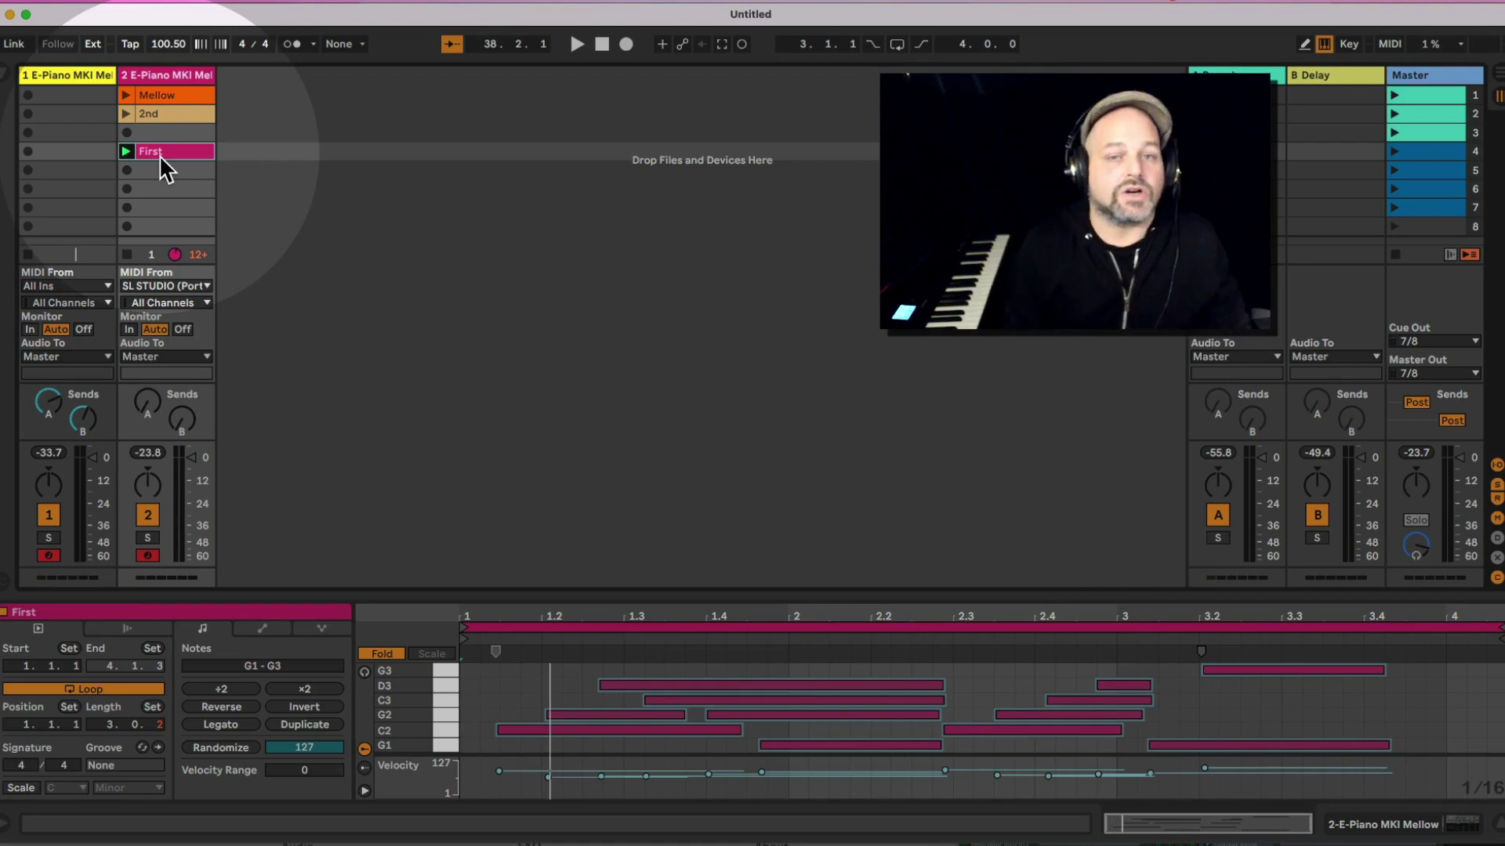
right_click(161, 154)
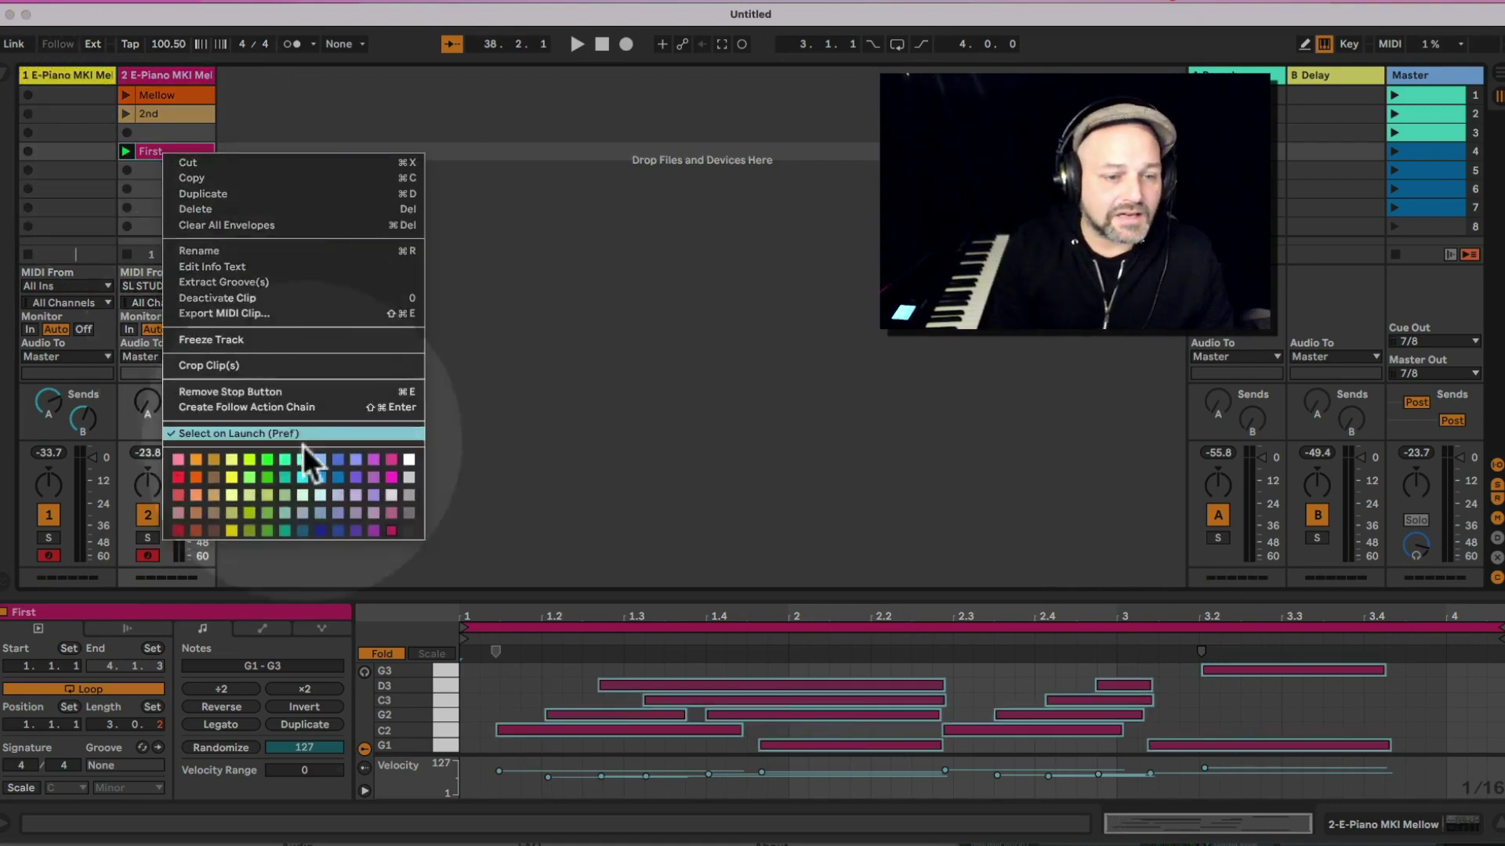
click(337, 459)
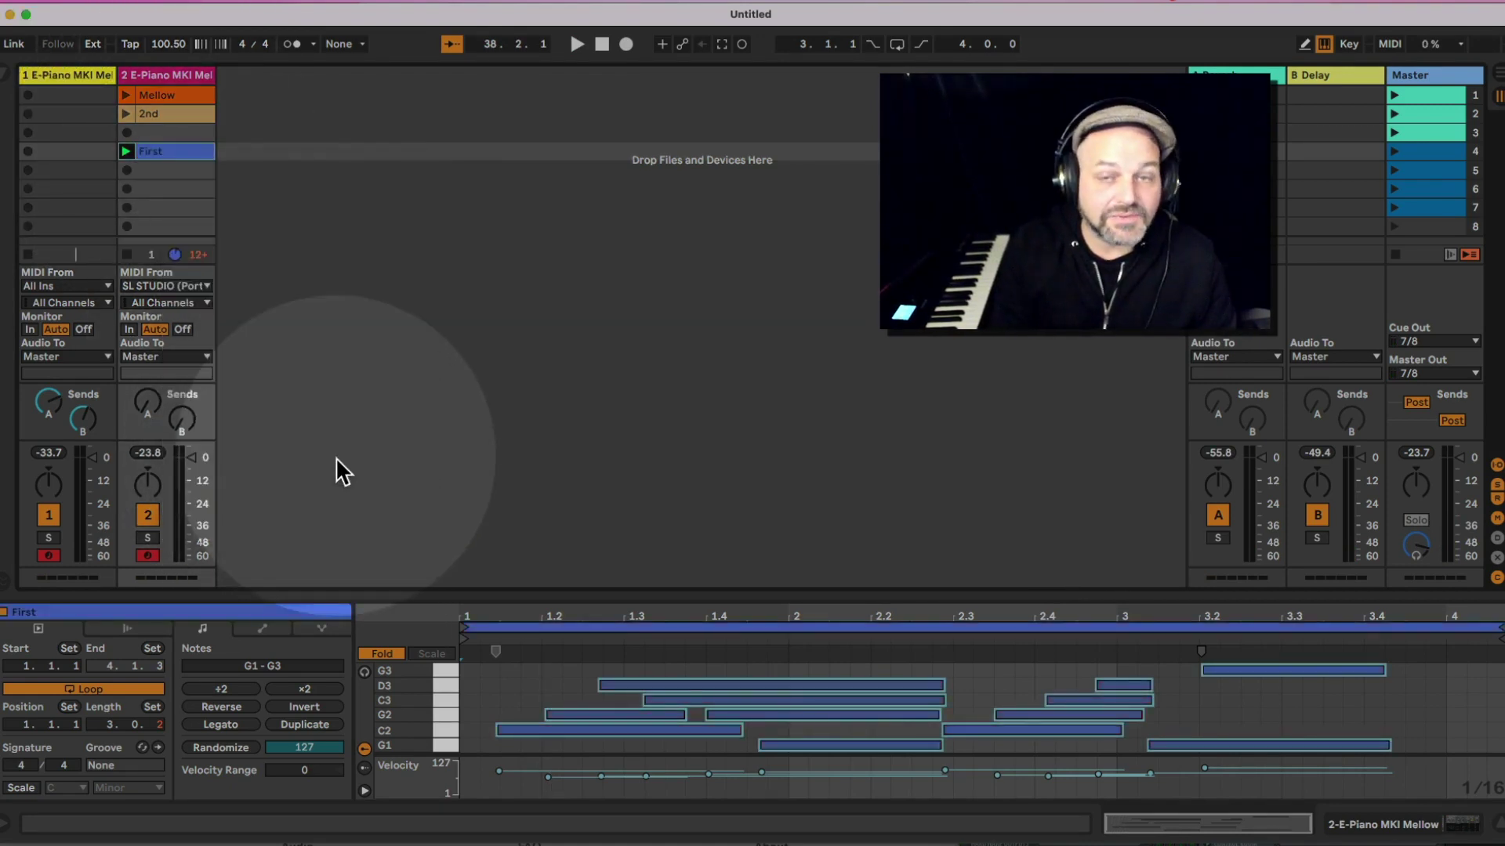
Record another MIDI clip in the fifth slot of the second E-Piano track and end the recording
click(189, 176)
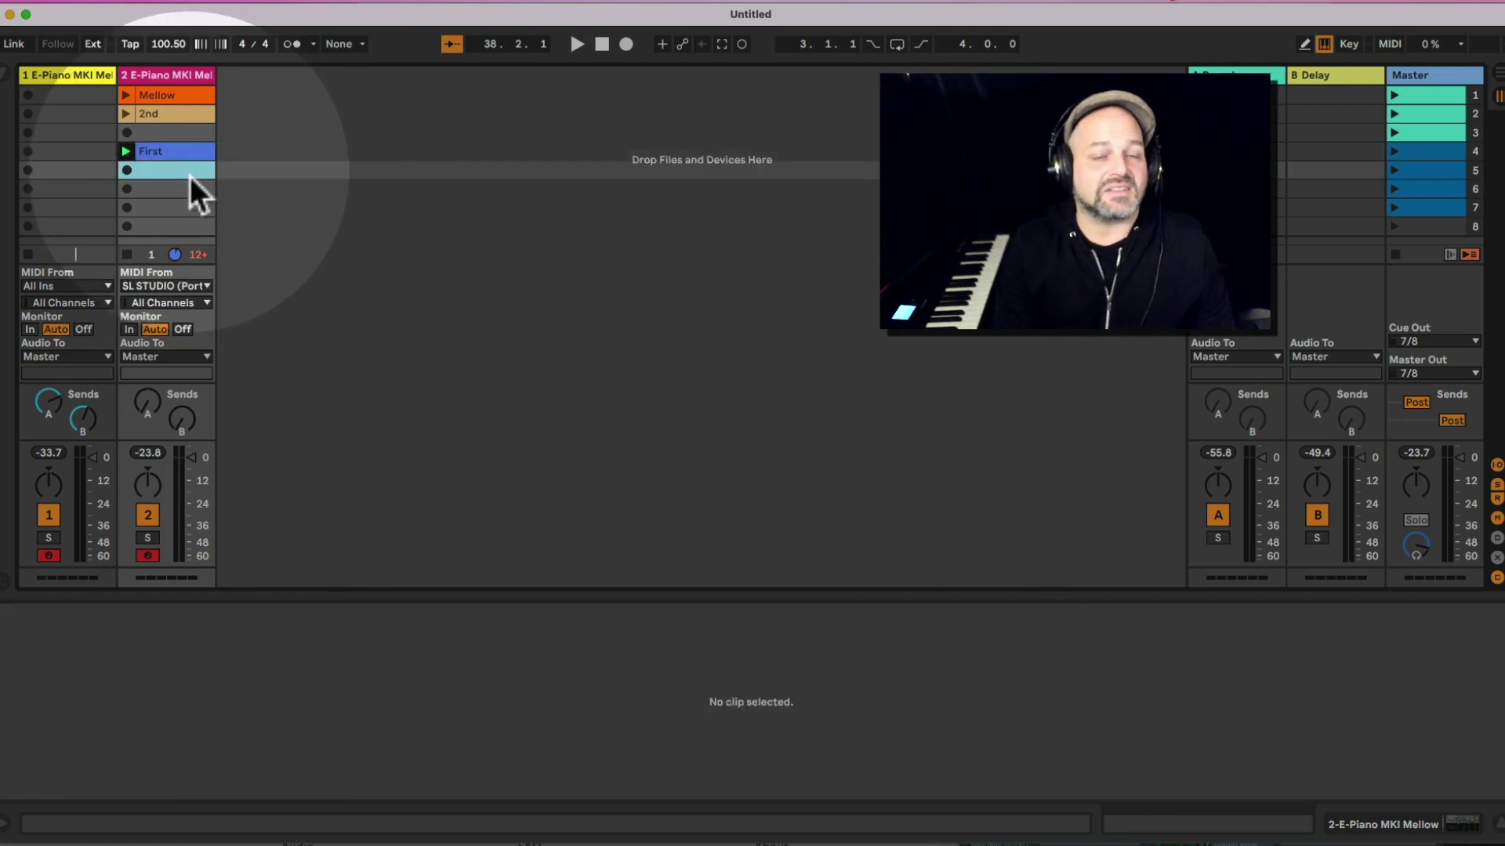
click(127, 171)
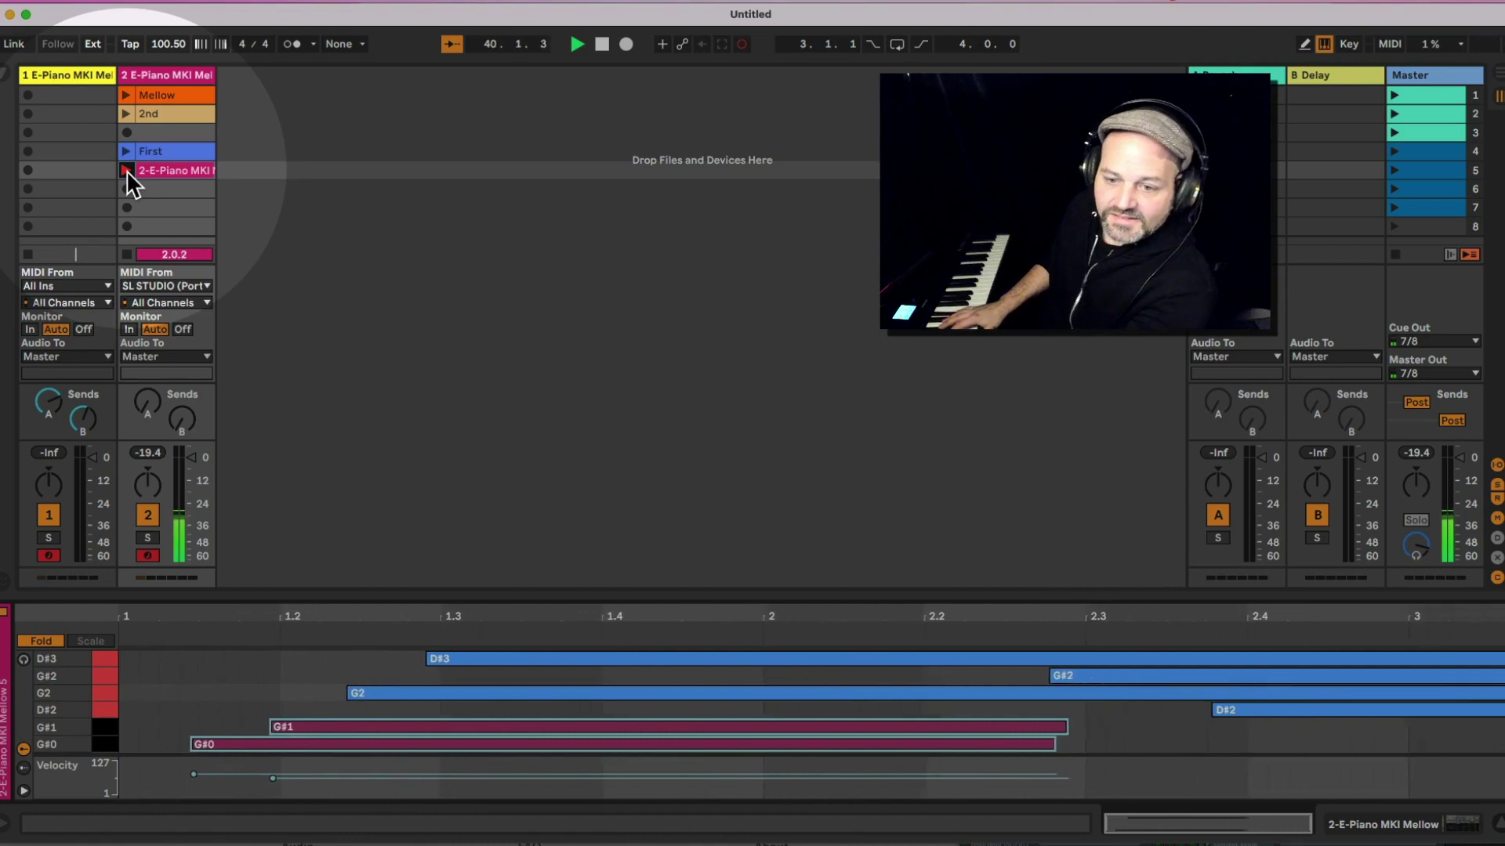
click(126, 171)
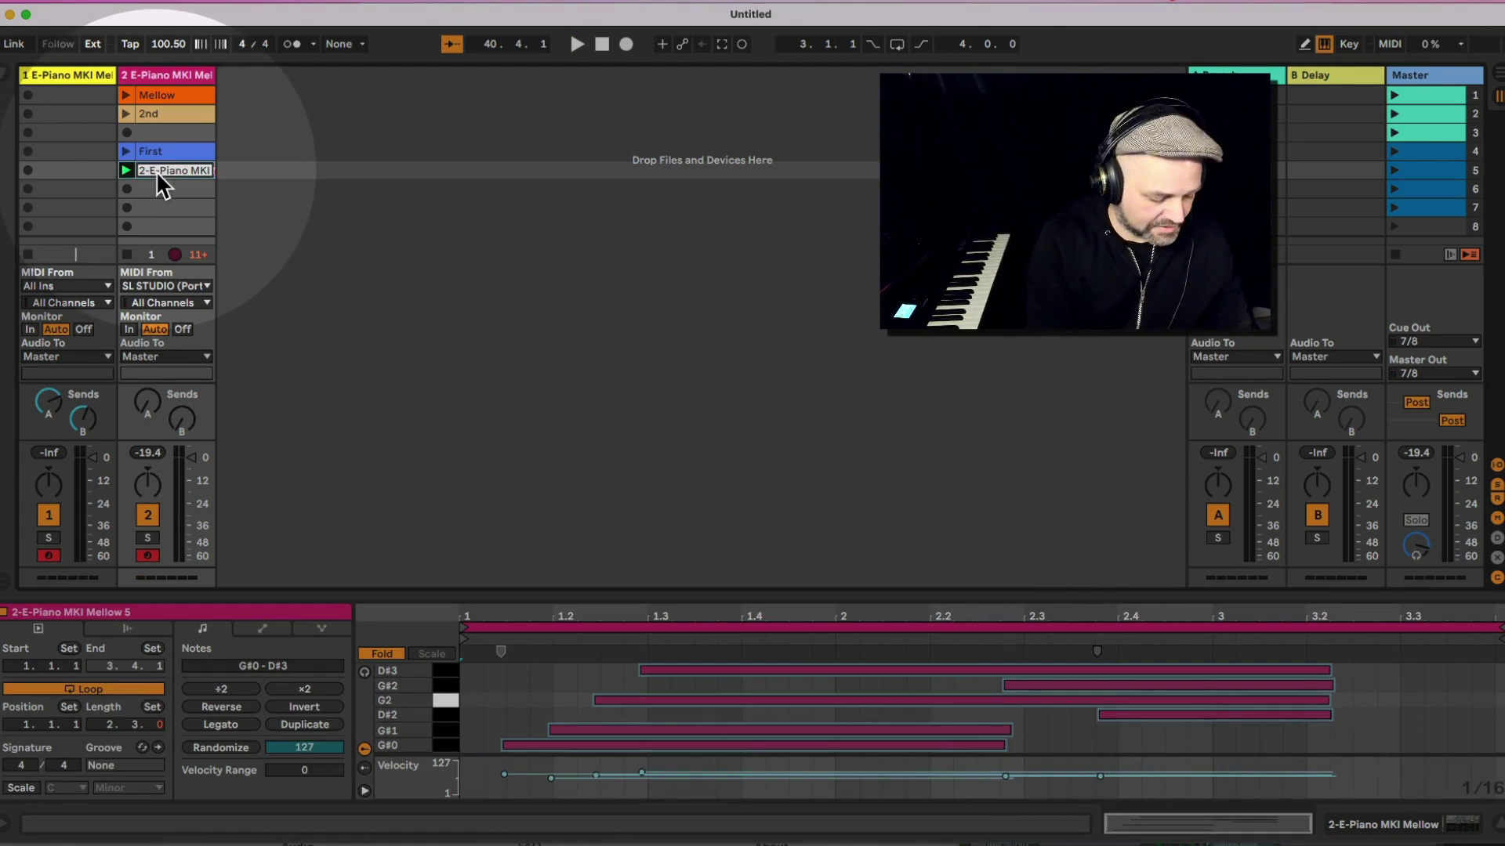
Rename the clip in the fifth slot as Second and color it orange
text(Sec)
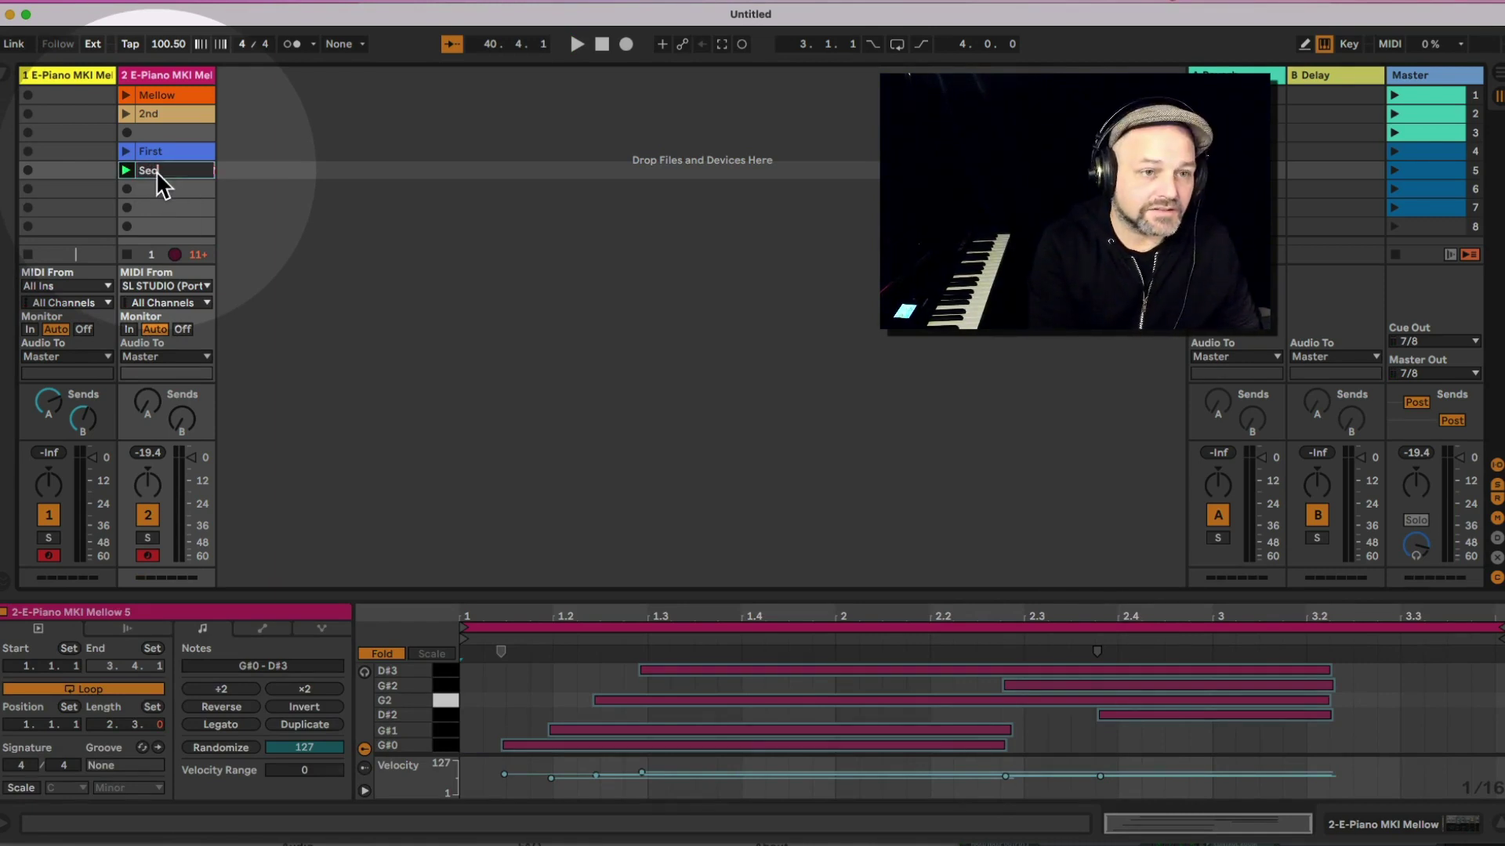
text(ond)
key(Return)
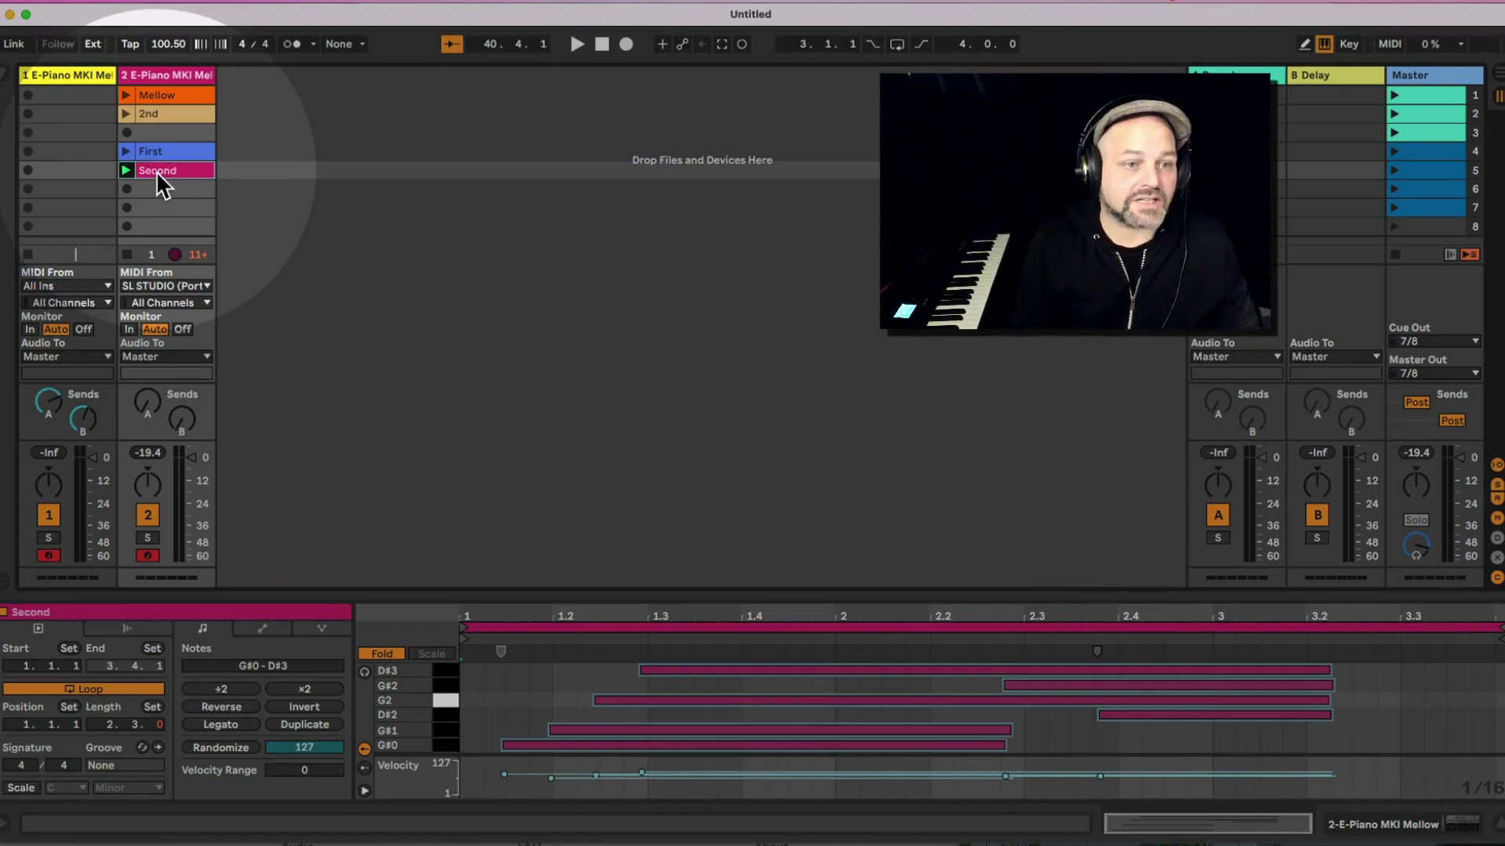
right_click(157, 171)
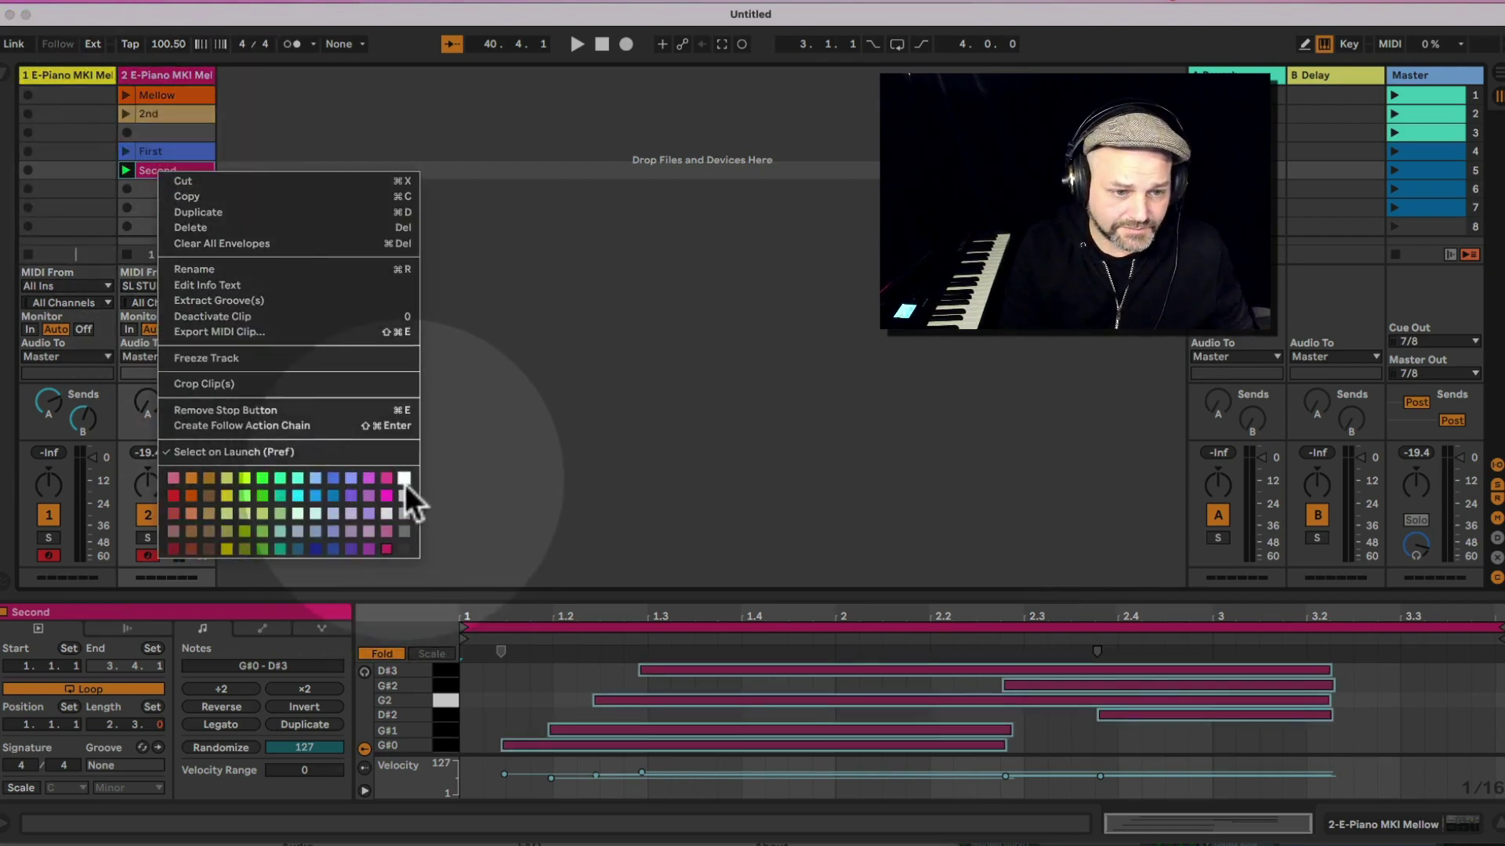
click(191, 478)
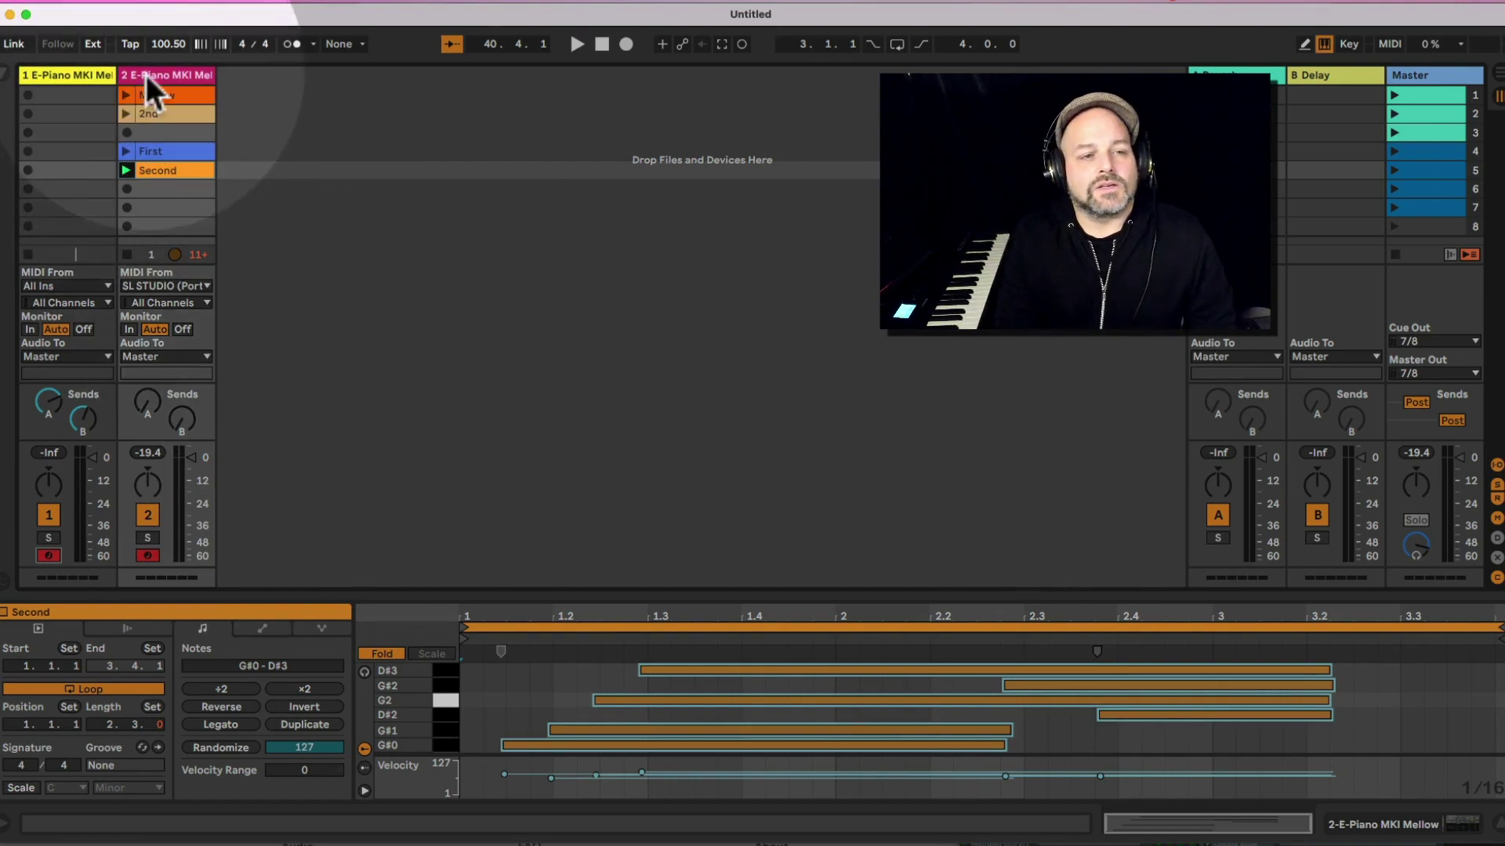
Delete the Mellow and 2nd clips from the second track and show the first track's Melody Trigger device
drag(168, 125, 173, 93)
key(Delete)
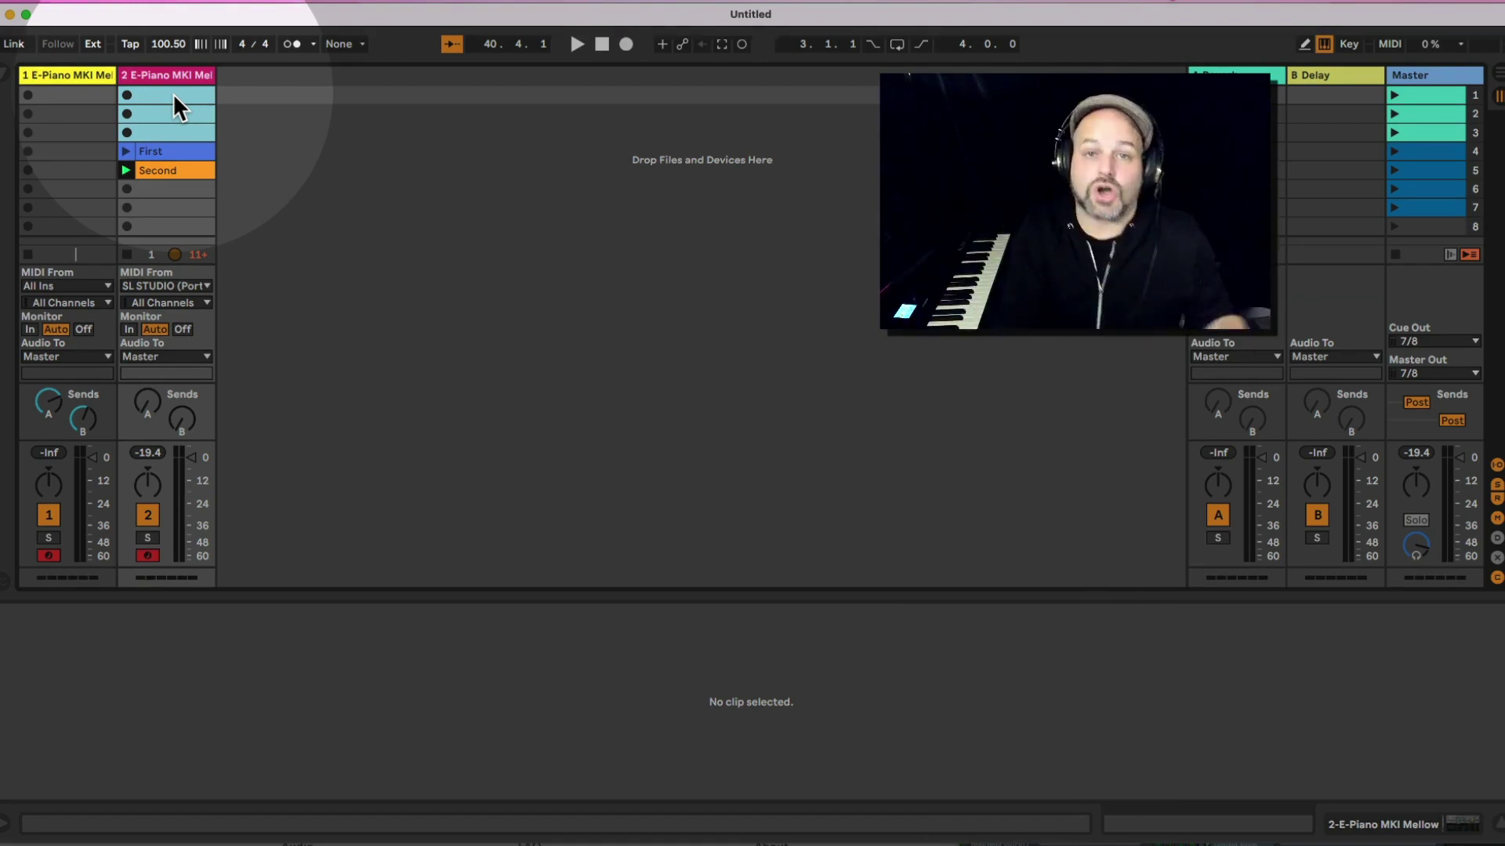
click(67, 74)
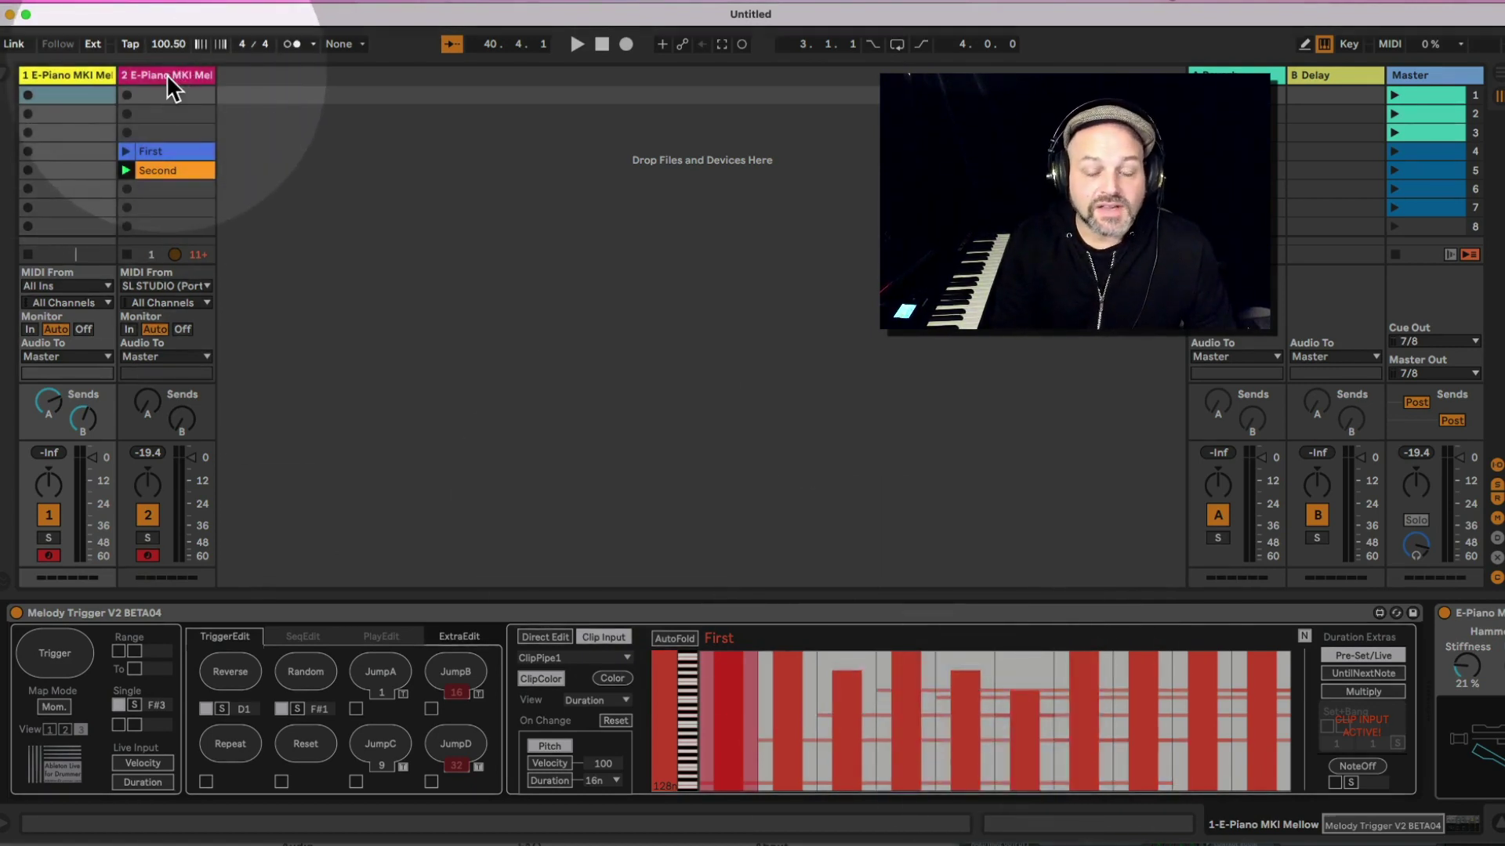
Show the second track's devices, unfold the Send Notes From Clips device and collapse the E-Piano MKI Mellow instrument
click(166, 74)
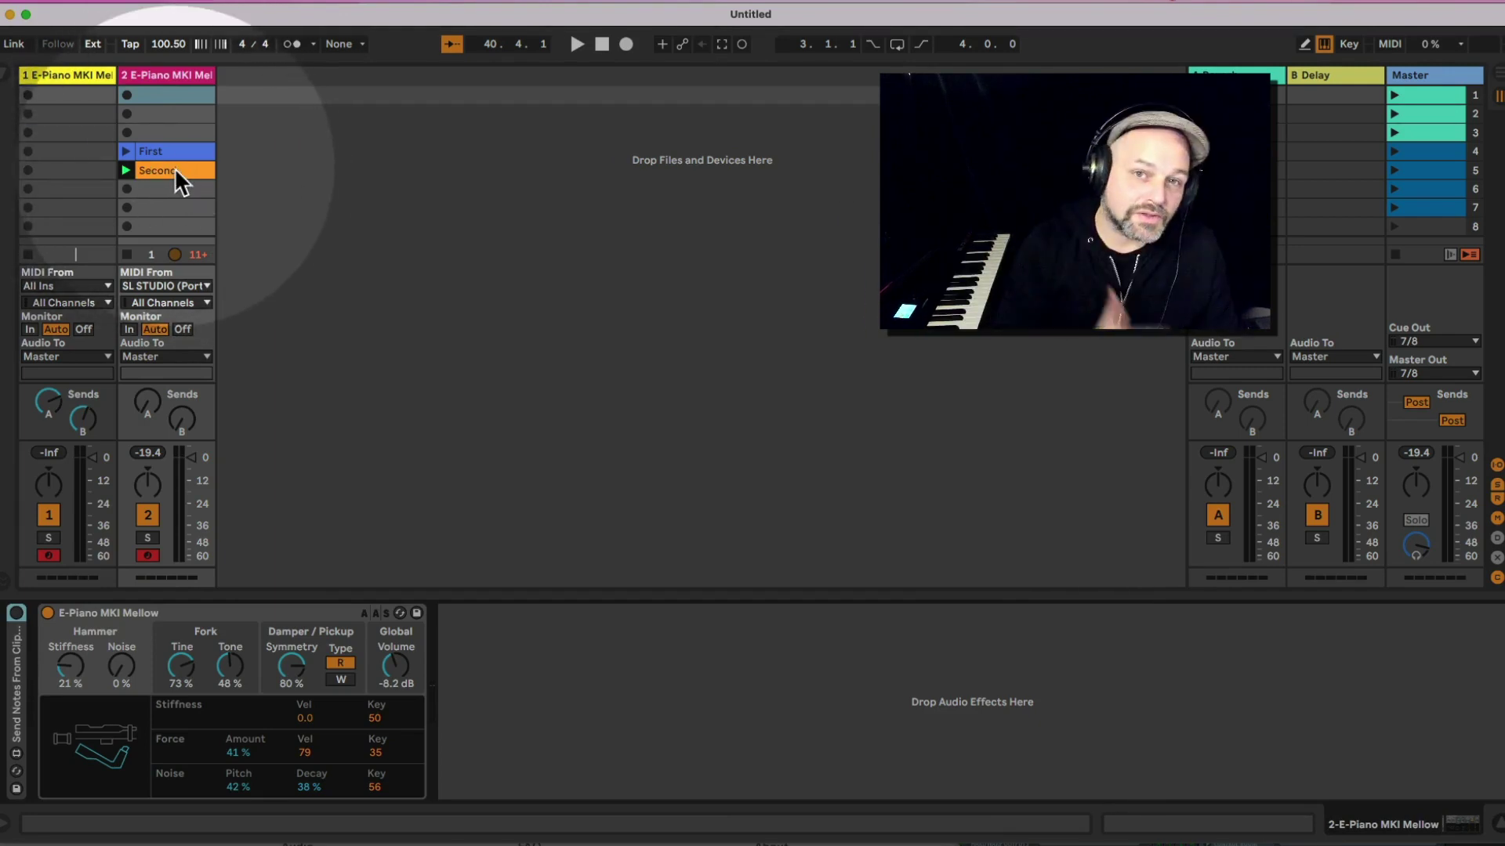
double_click(15, 666)
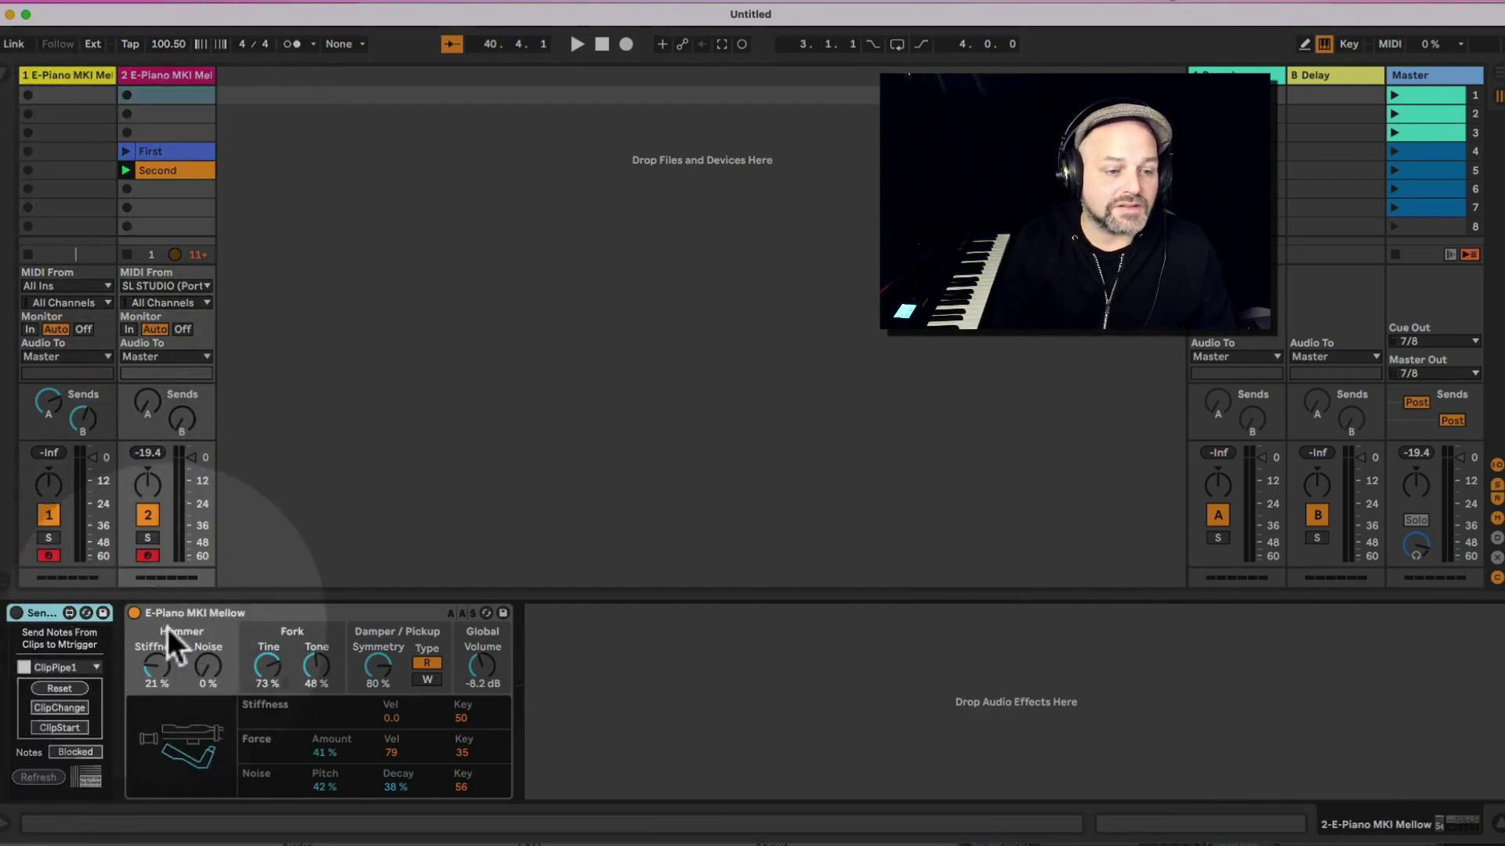
double_click(196, 616)
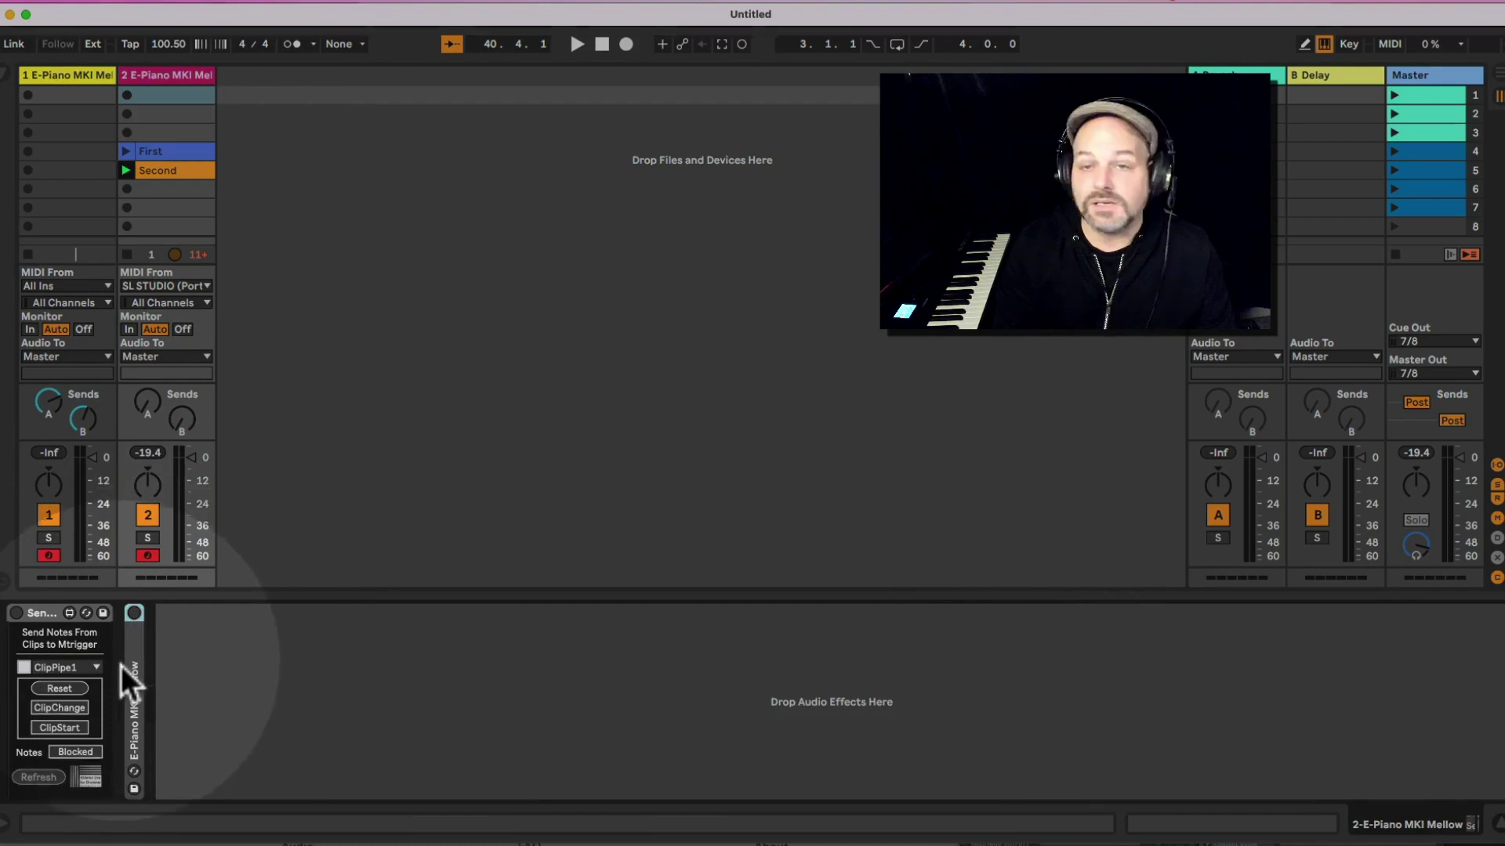
Activate the Send Notes From Clips device and keep its output on ClipPipe1
click(16, 613)
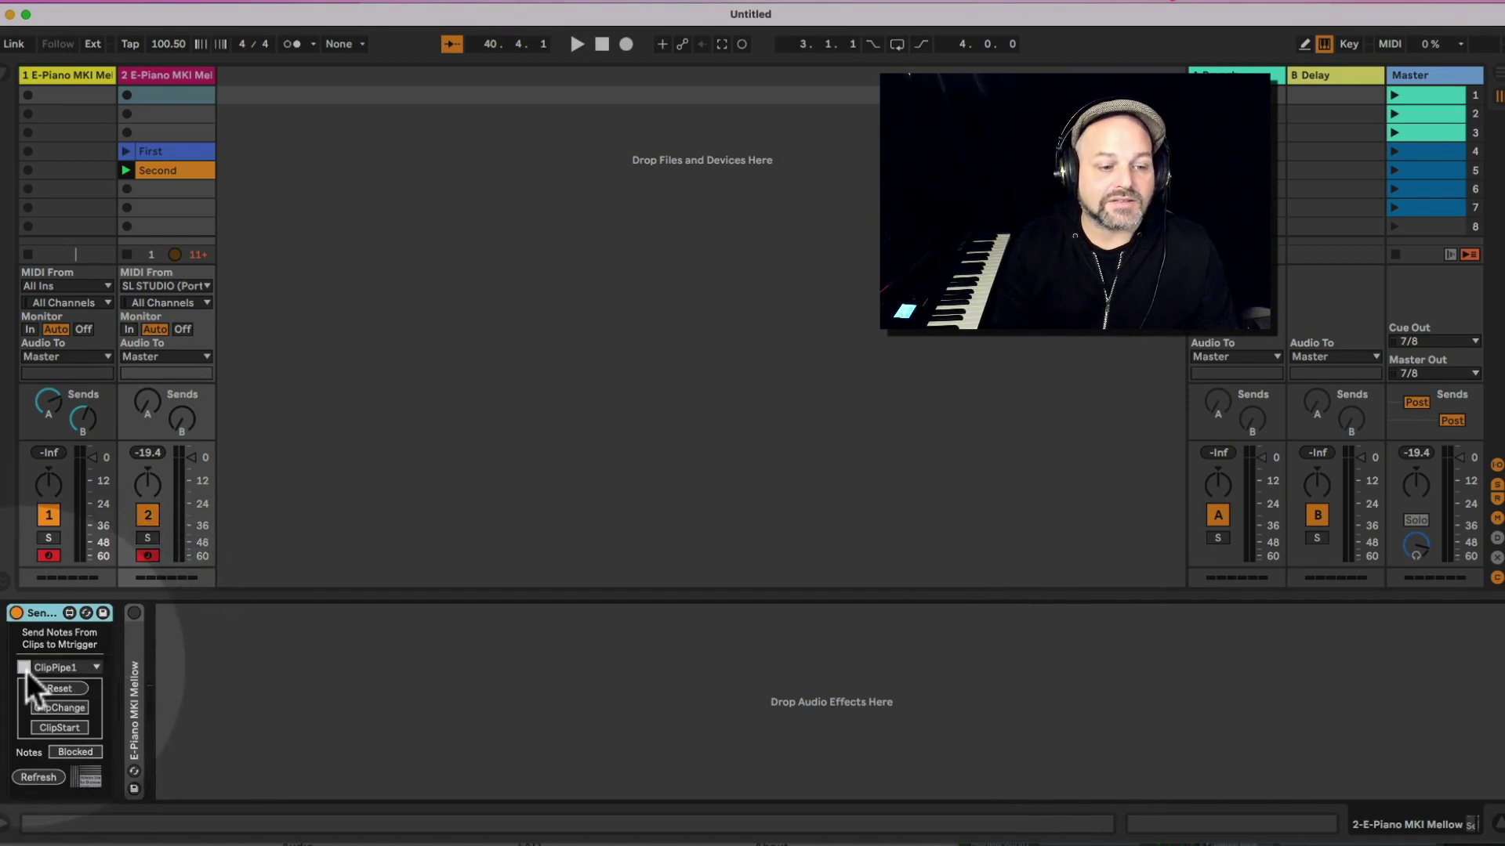
click(68, 668)
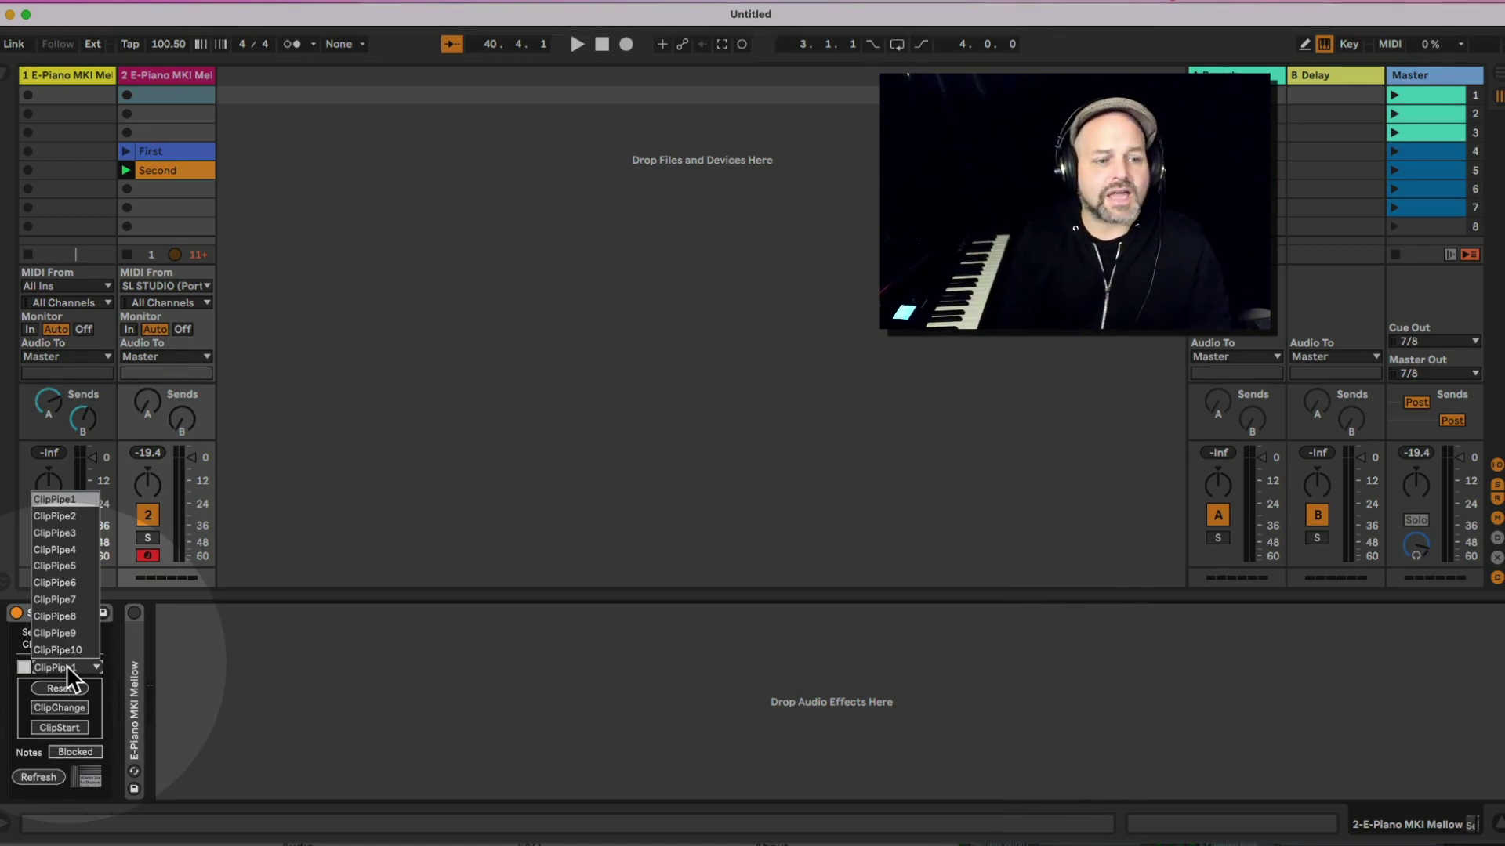
click(64, 666)
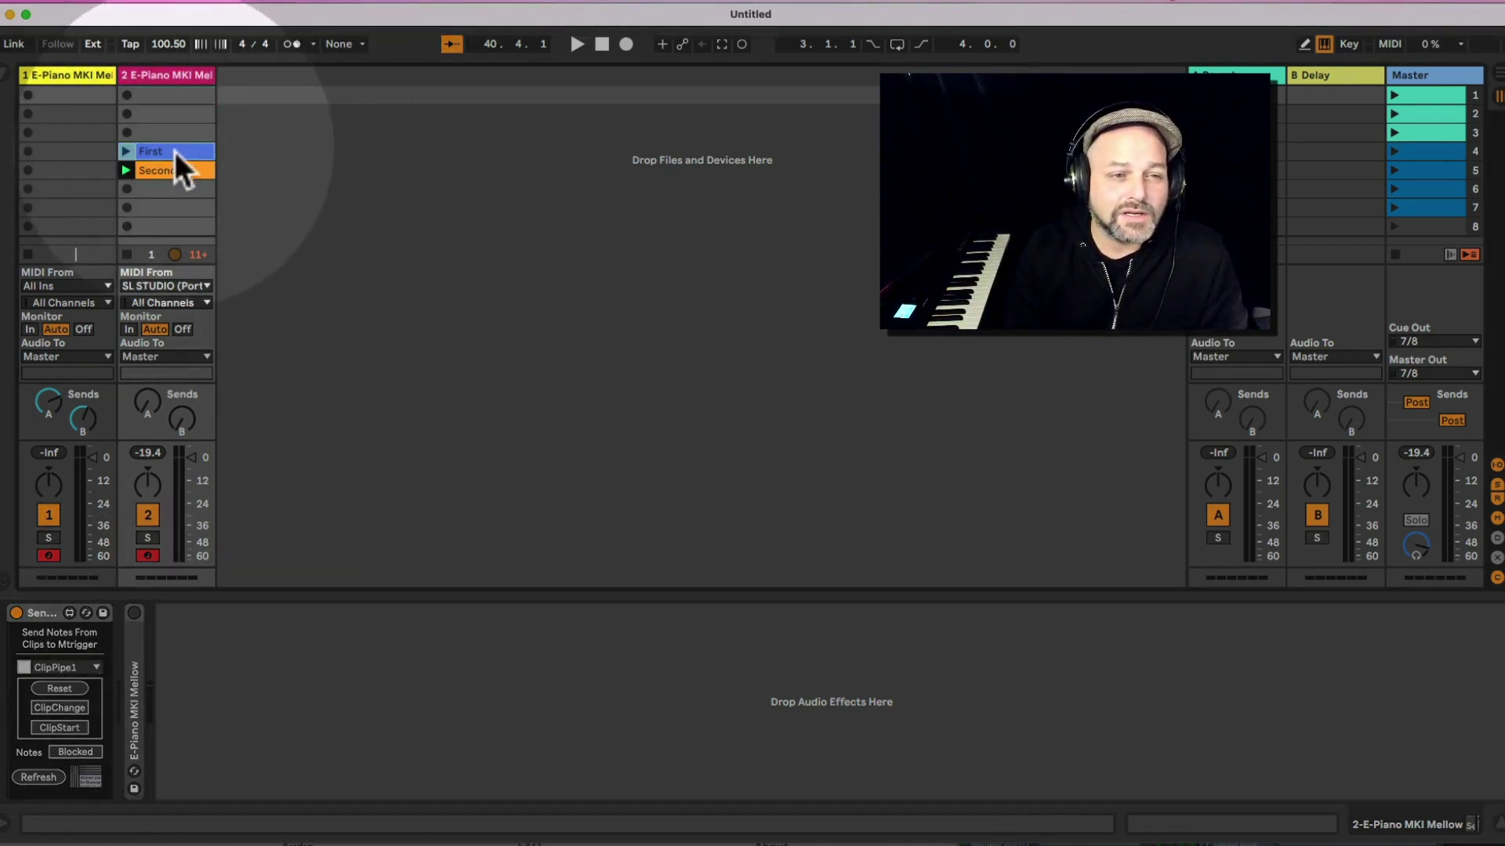
Launch the First and Second clips in turn and show the Second clip in the first track's Melody Trigger
click(125, 151)
click(125, 171)
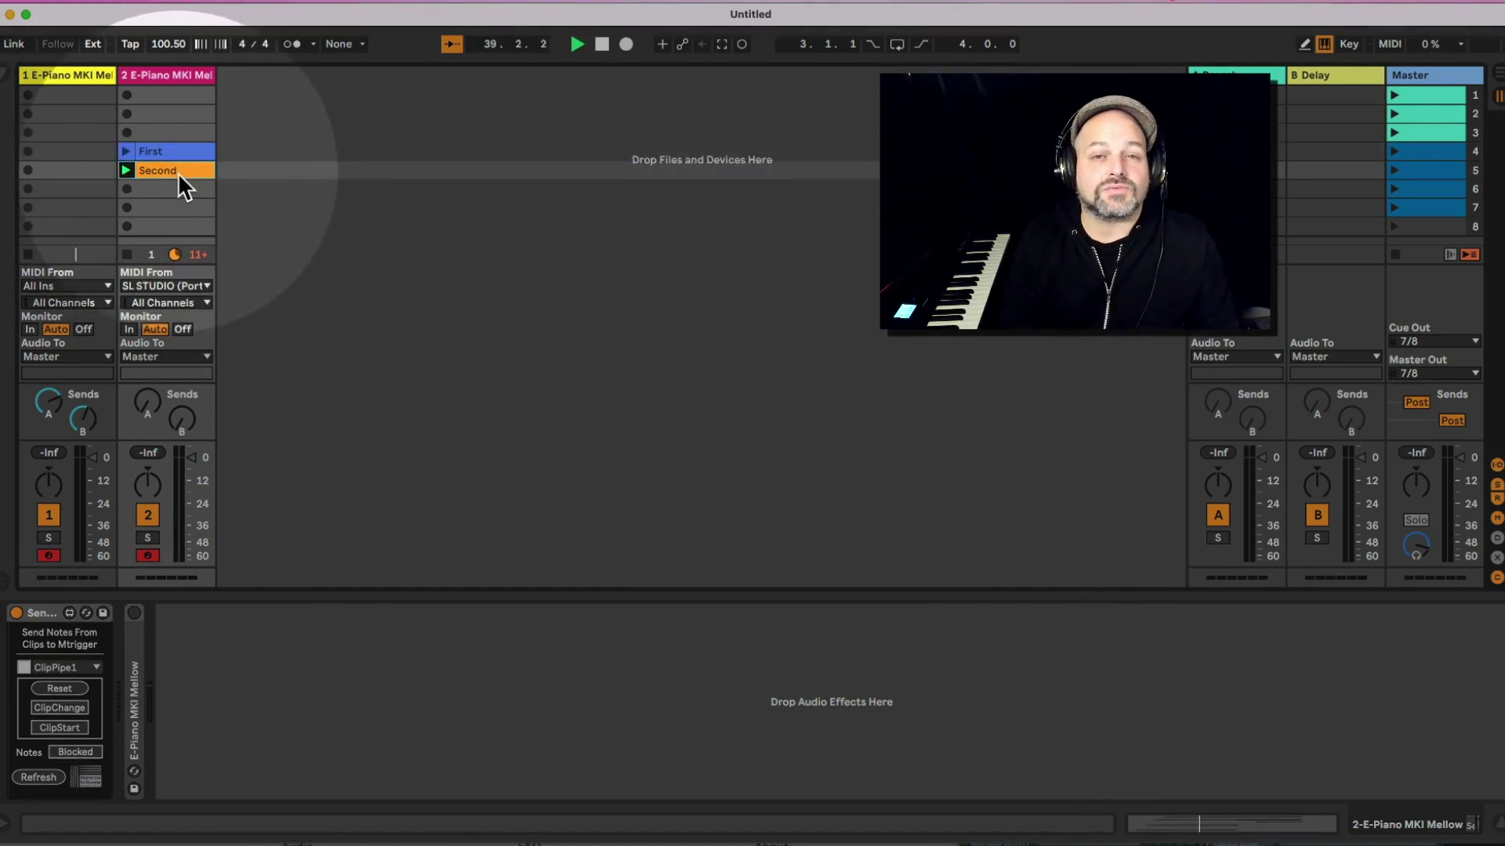
click(64, 78)
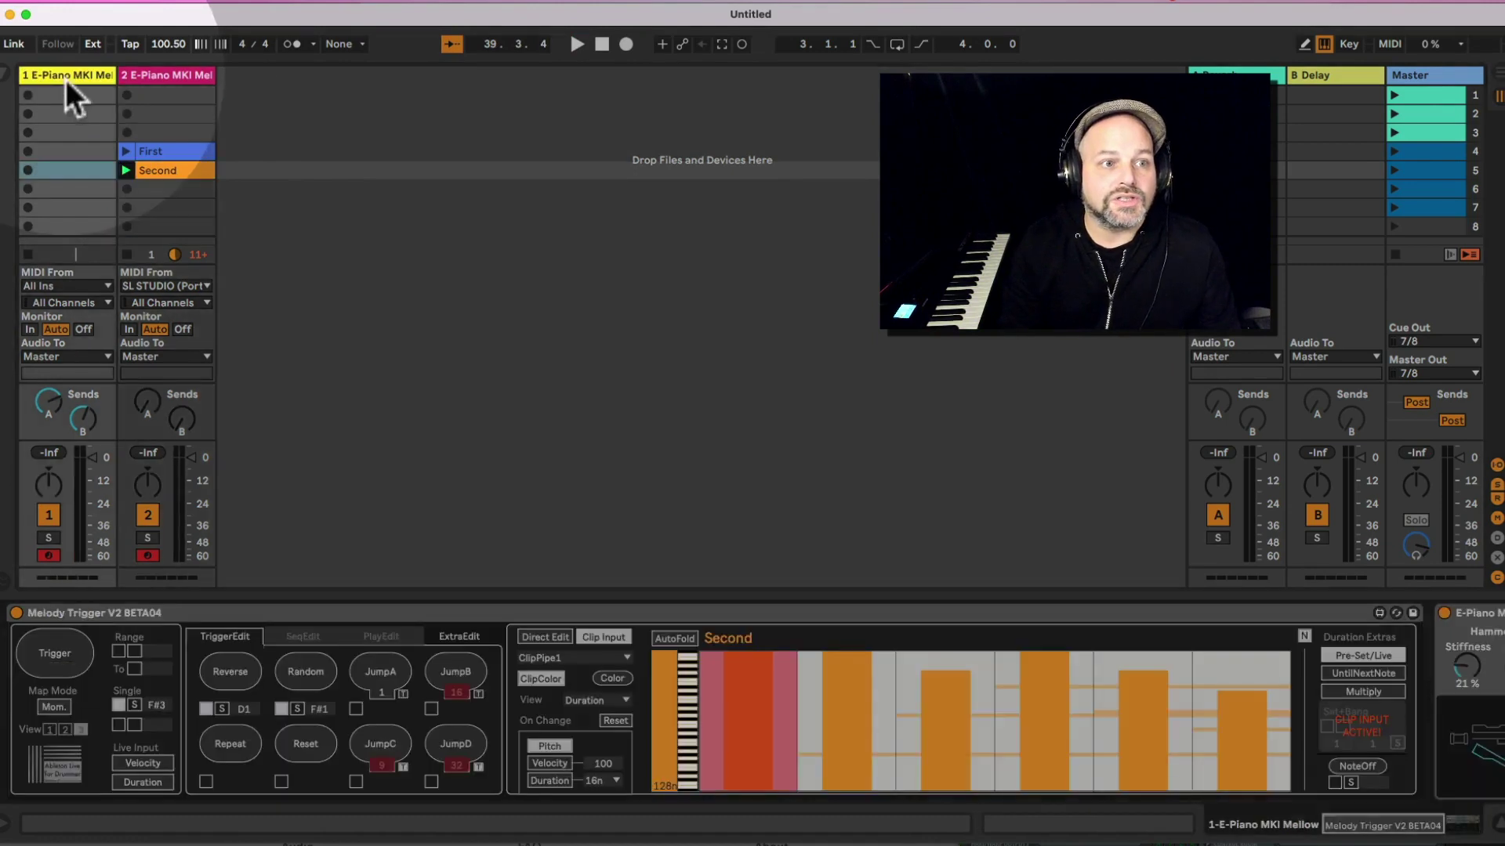
Look at the available clip pipes in Melody Trigger and leave its input on ClipPipe1
click(587, 659)
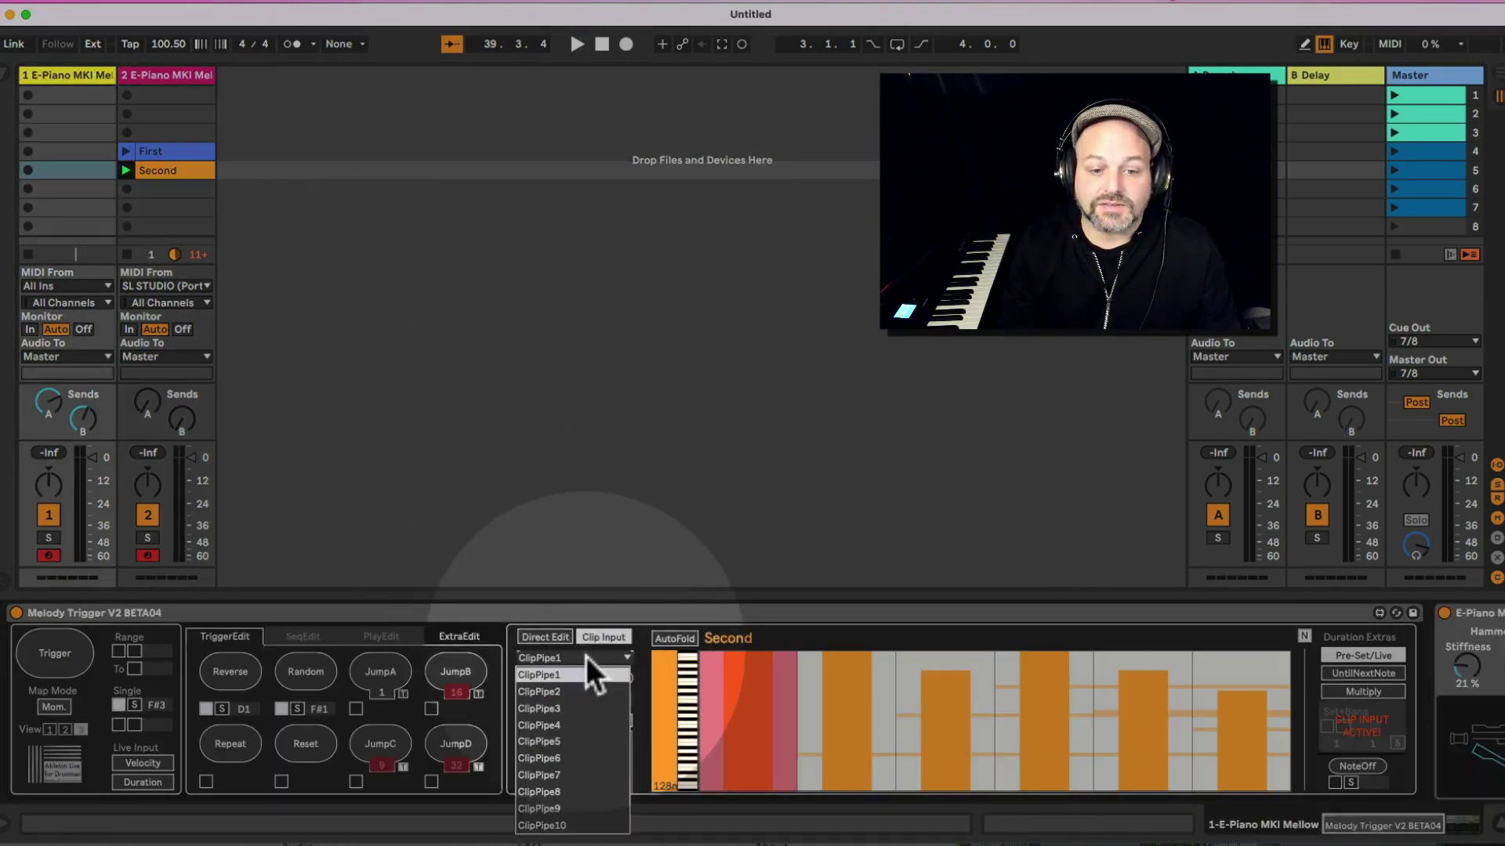
click(586, 658)
click(586, 658)
click(586, 659)
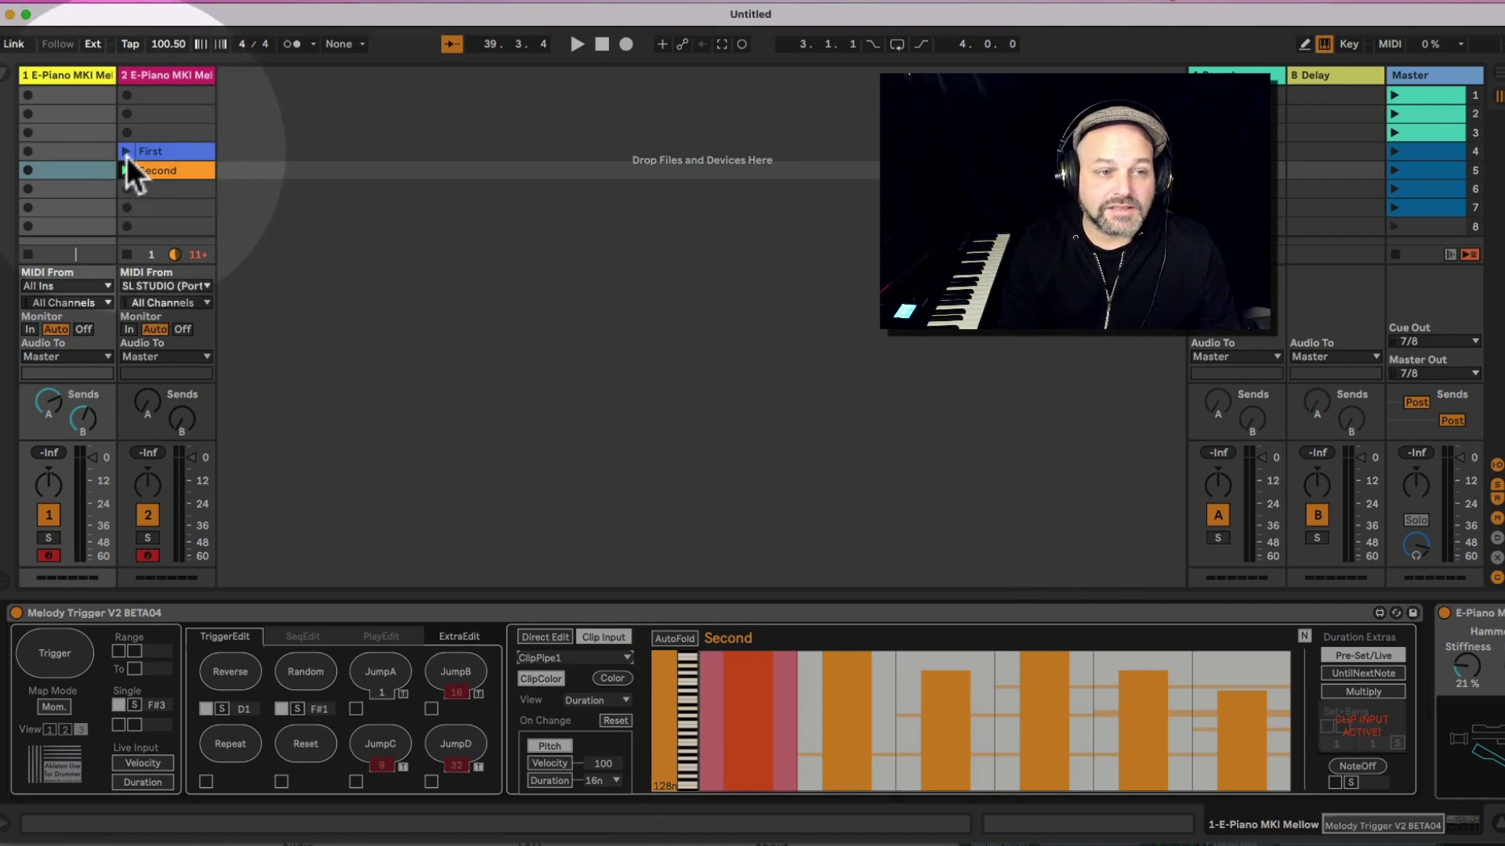
Launch the First clip and show it in the first track's Melody Trigger
click(125, 152)
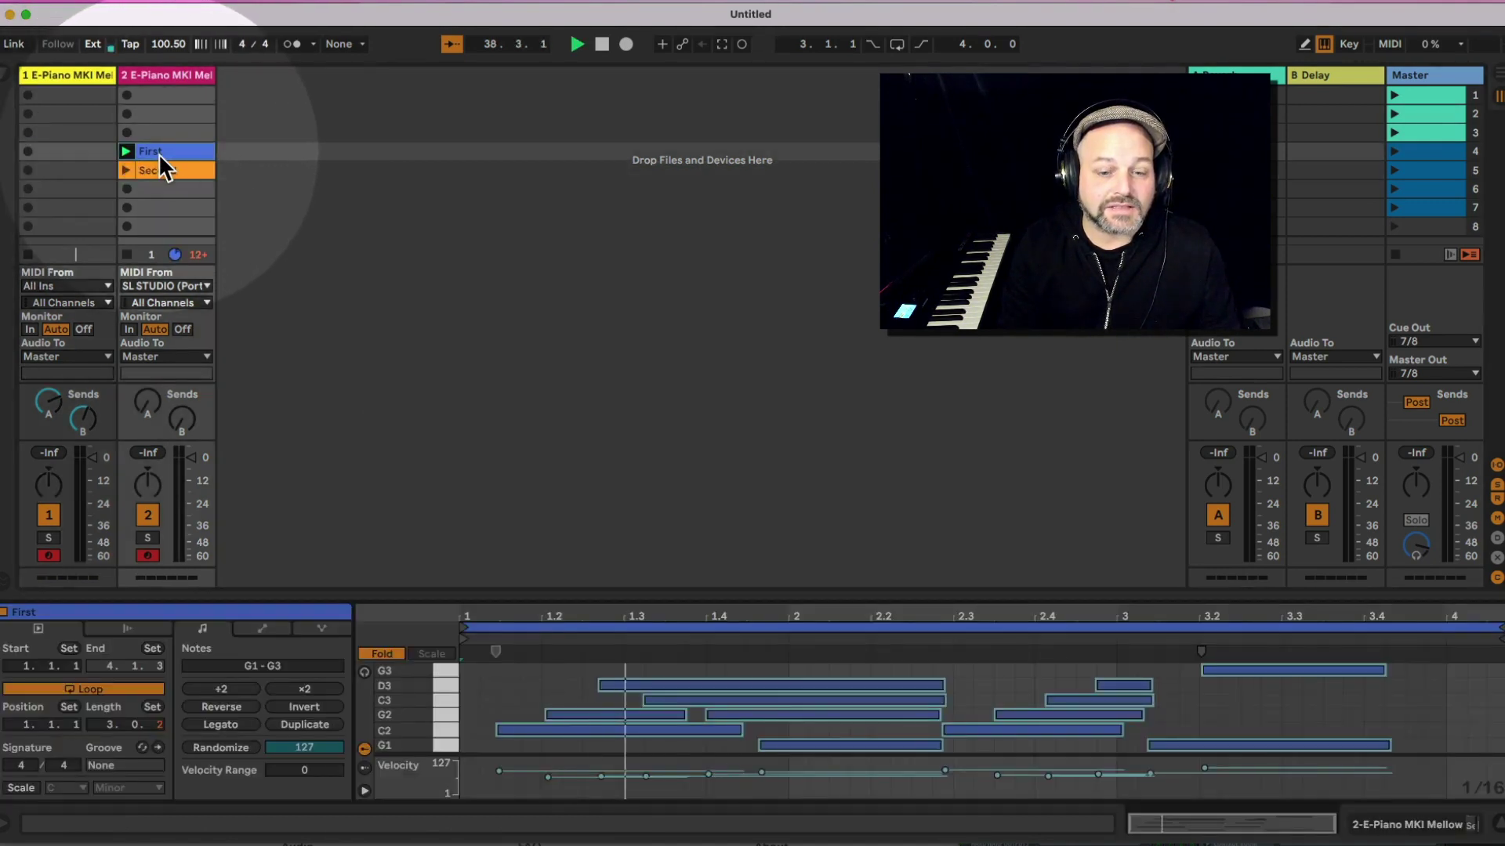
click(59, 75)
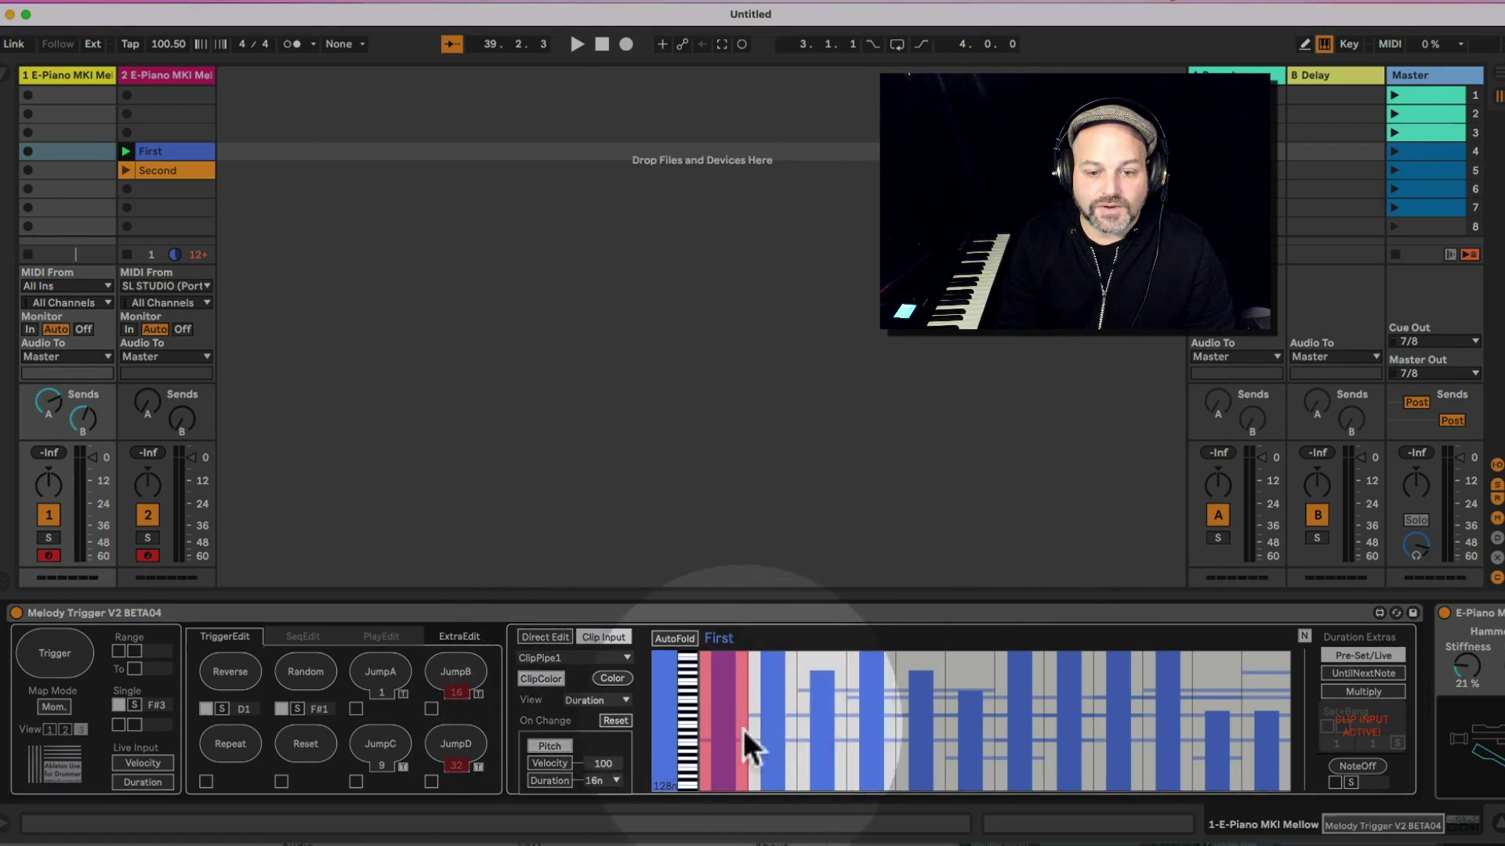
Switch the Melody Trigger grid to the Pitch view and fold it to the used notes with AutoFold
click(597, 698)
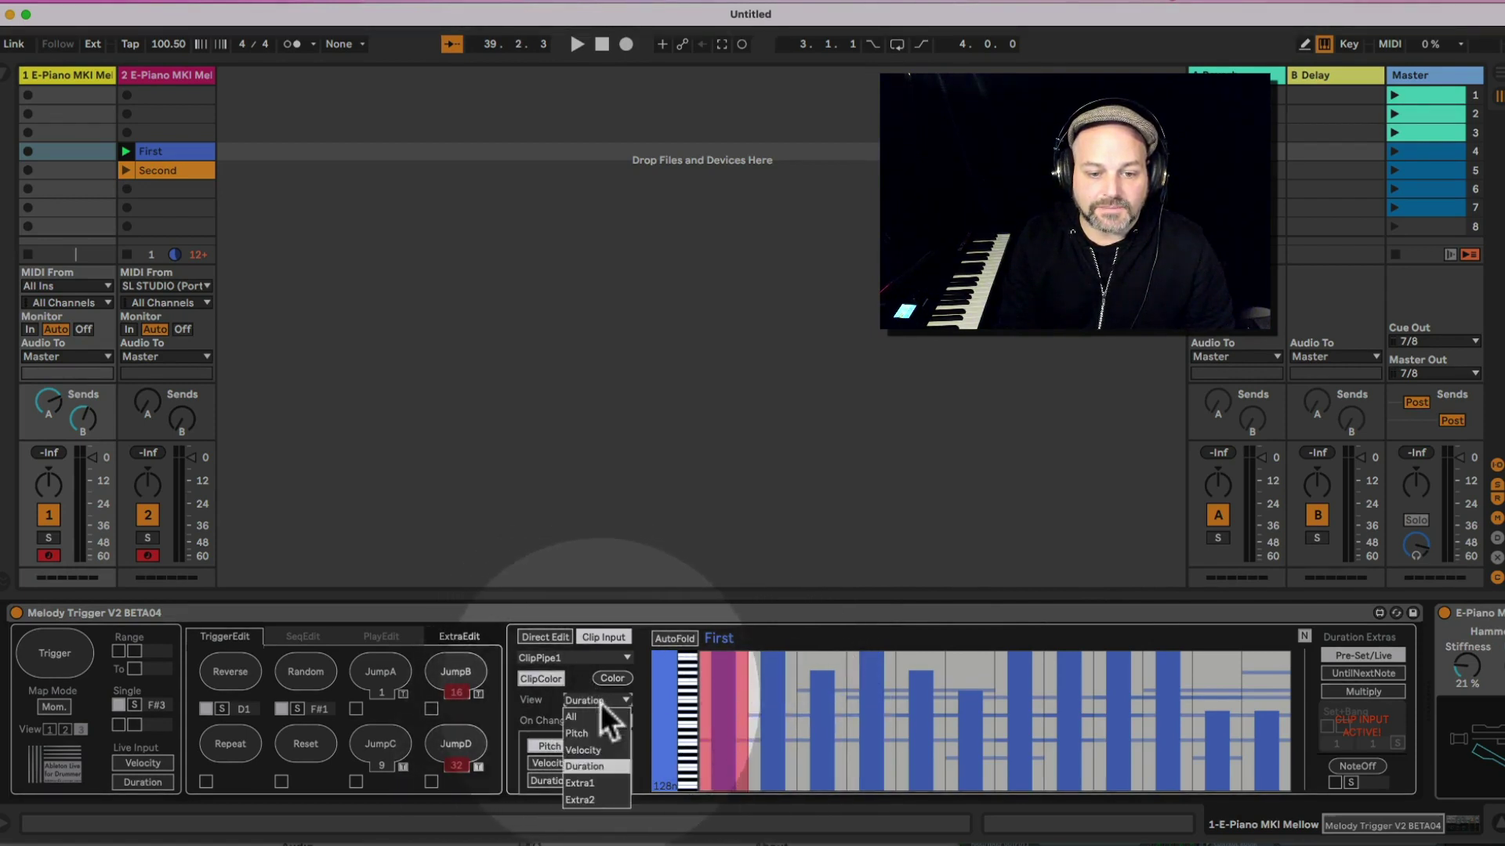
click(603, 730)
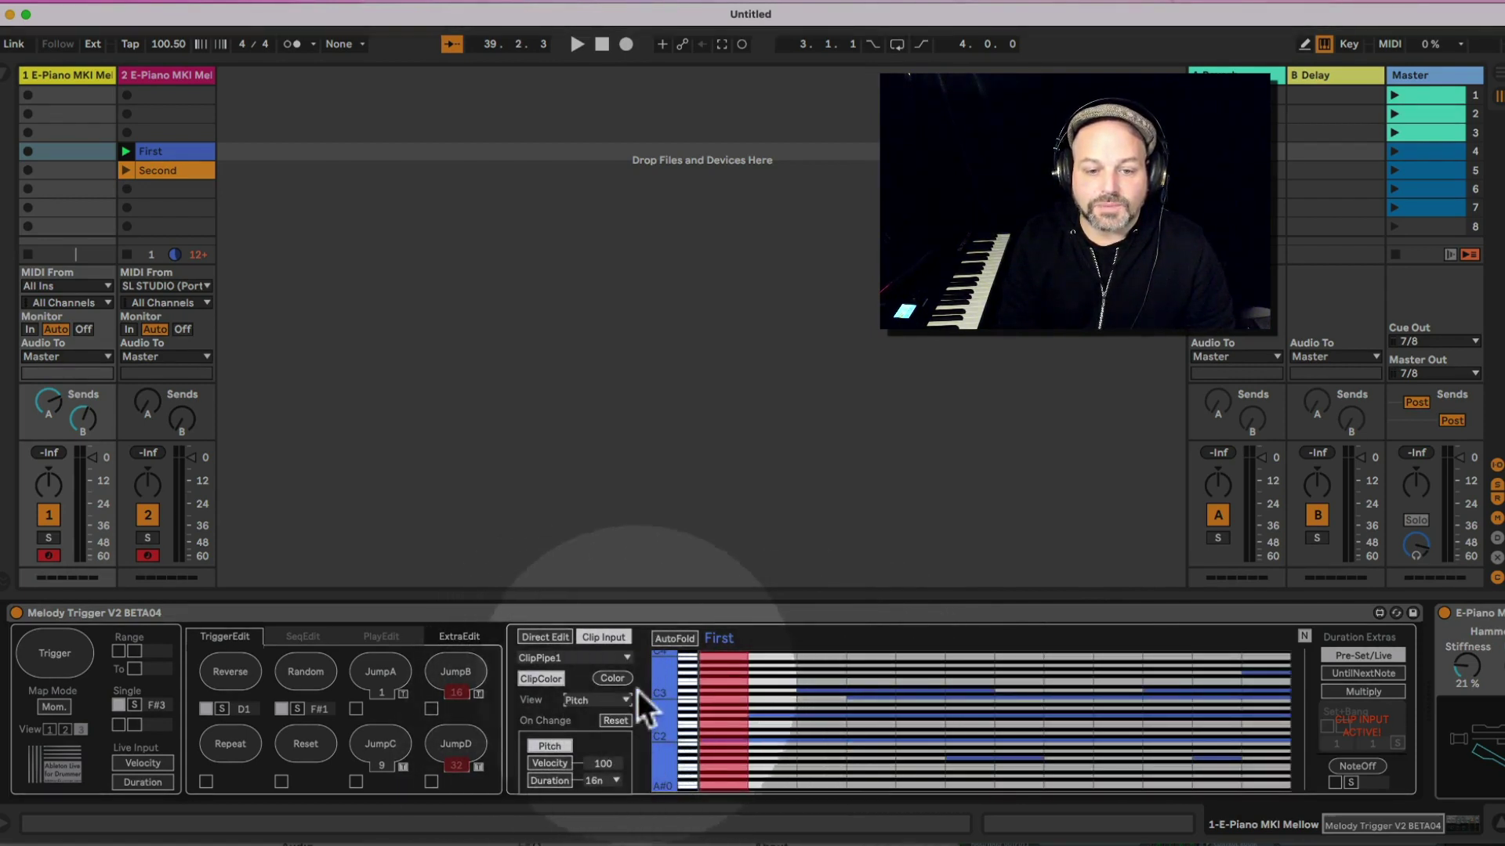
click(675, 641)
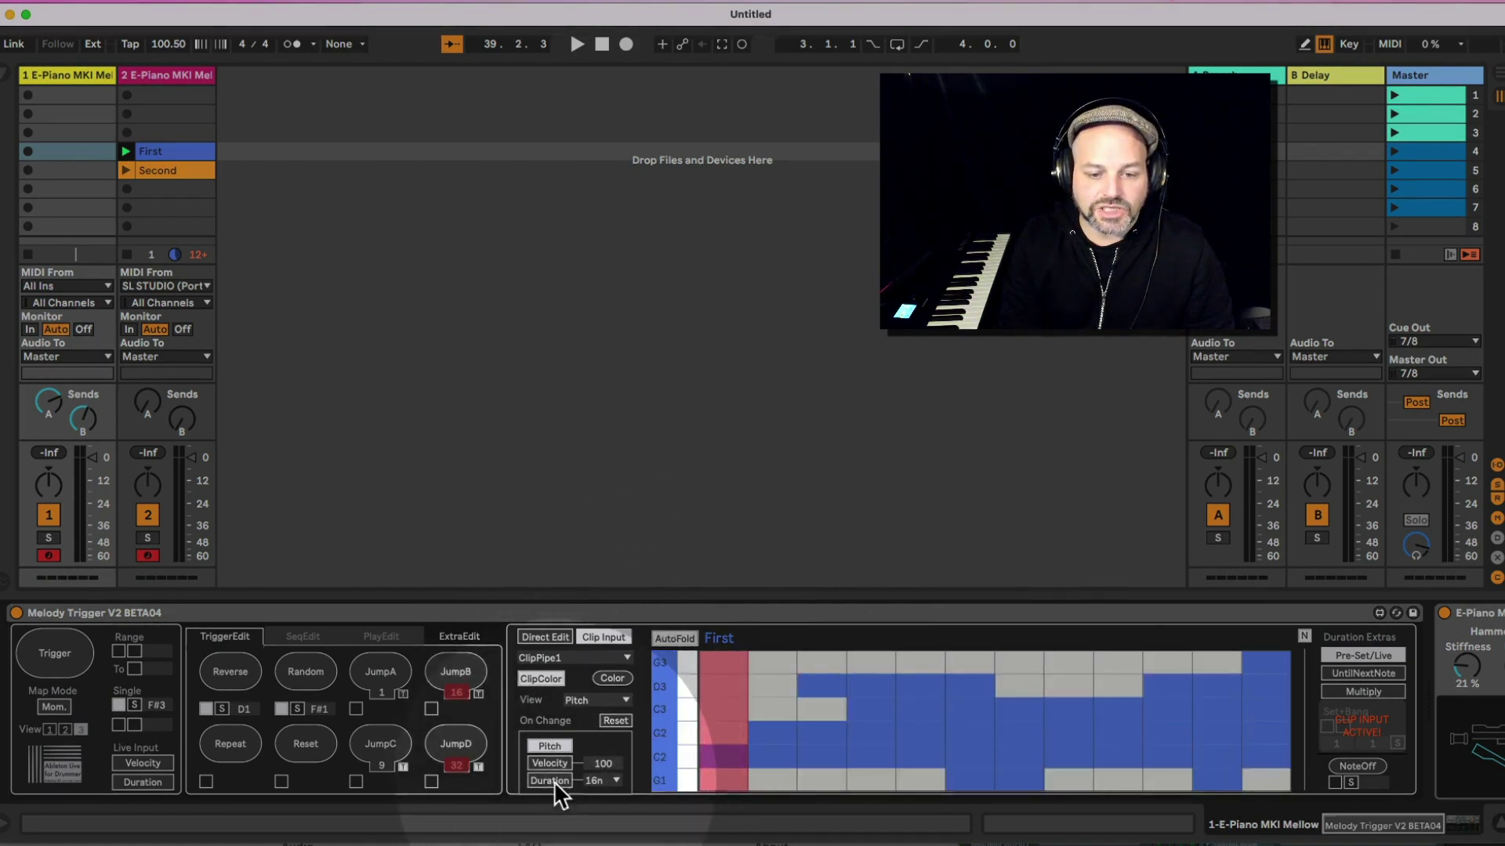
Set the On Change duration to 16n and compare the pitch grid with the notes of the First clip
click(590, 781)
click(600, 723)
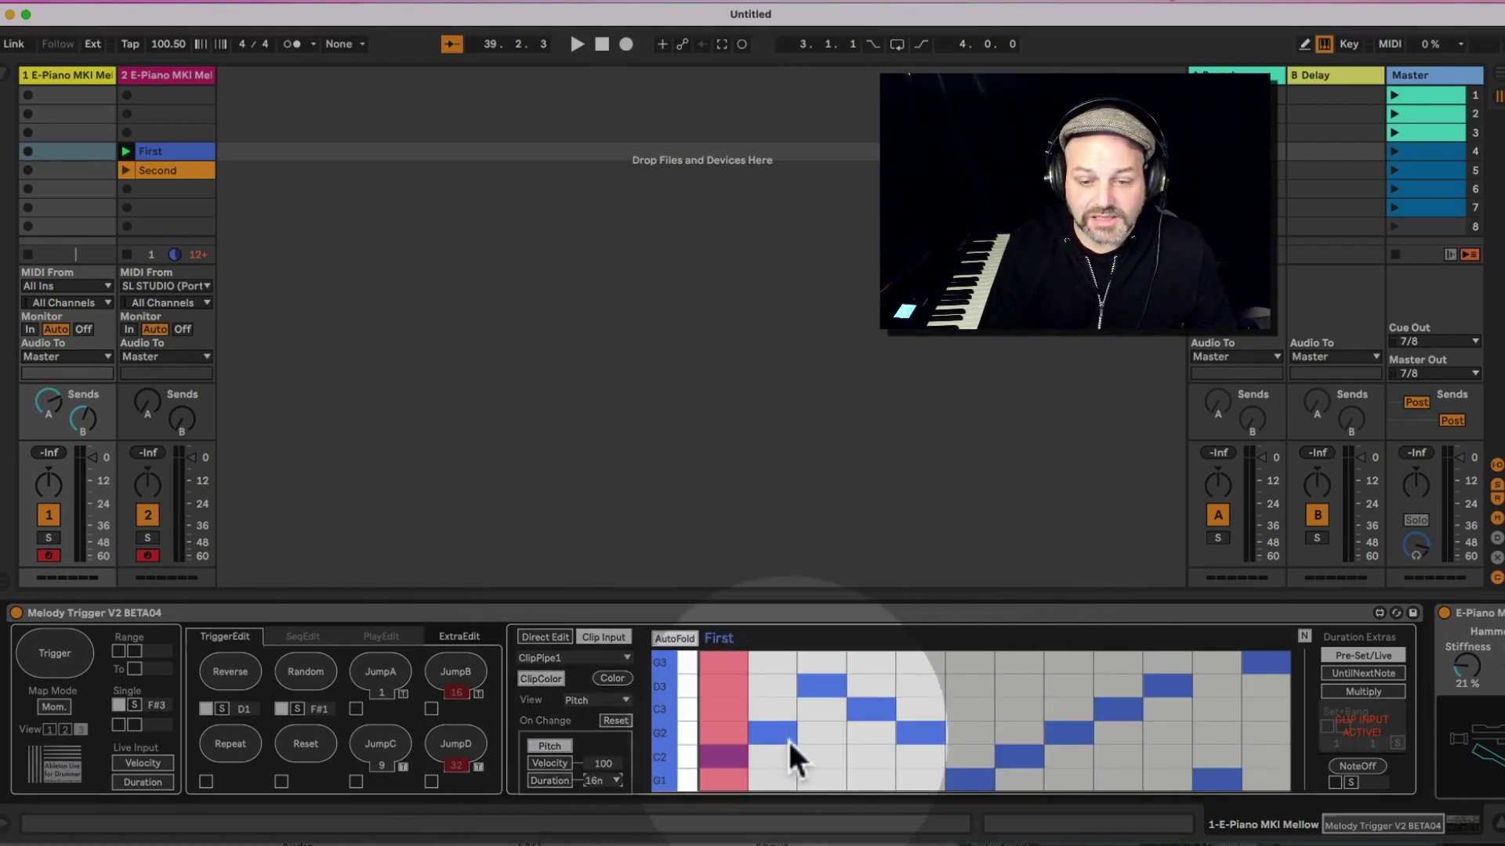
click(162, 153)
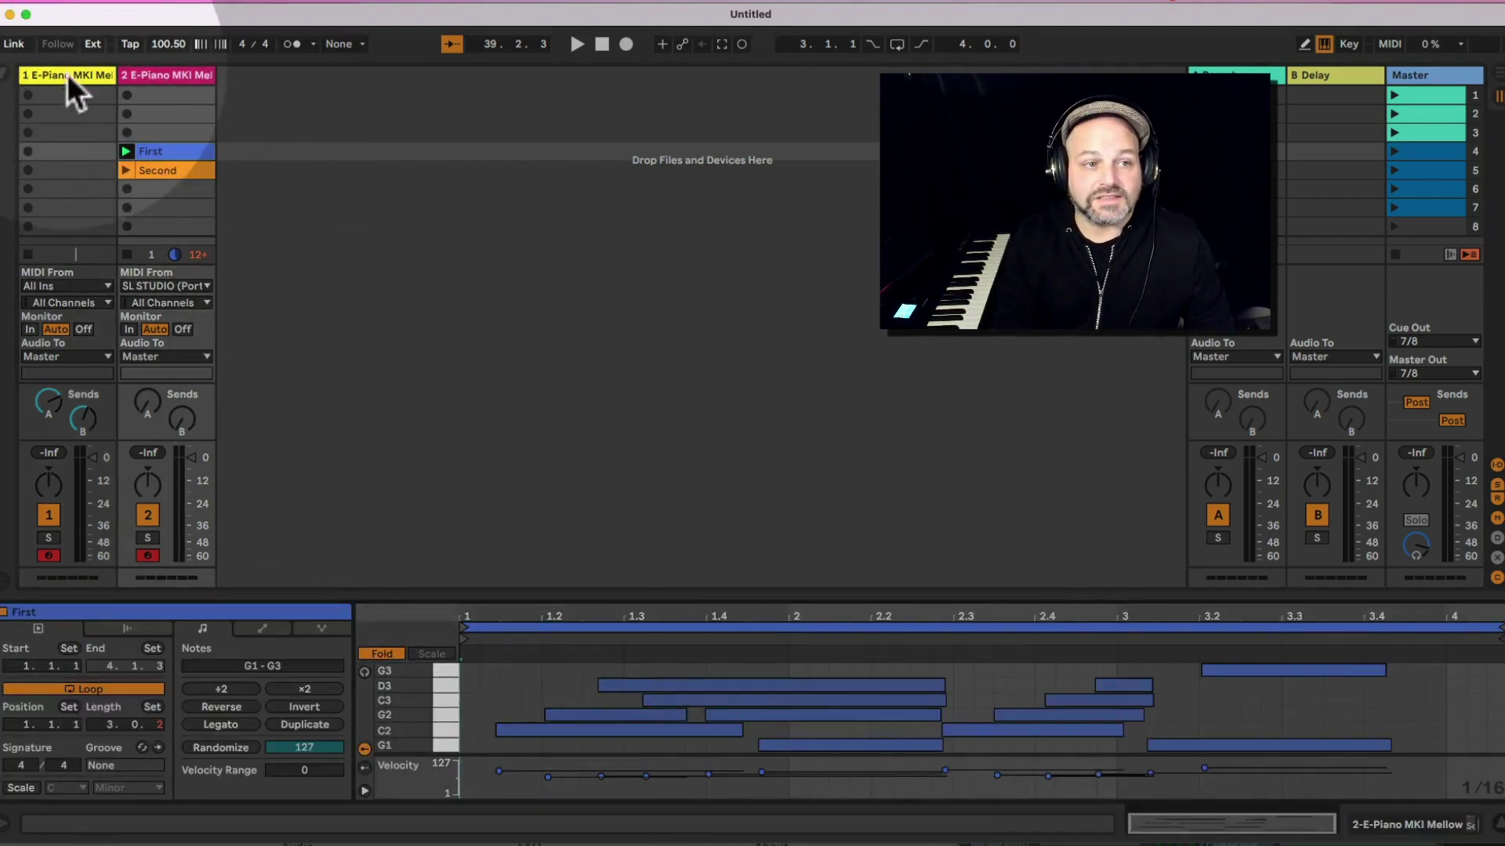
click(68, 75)
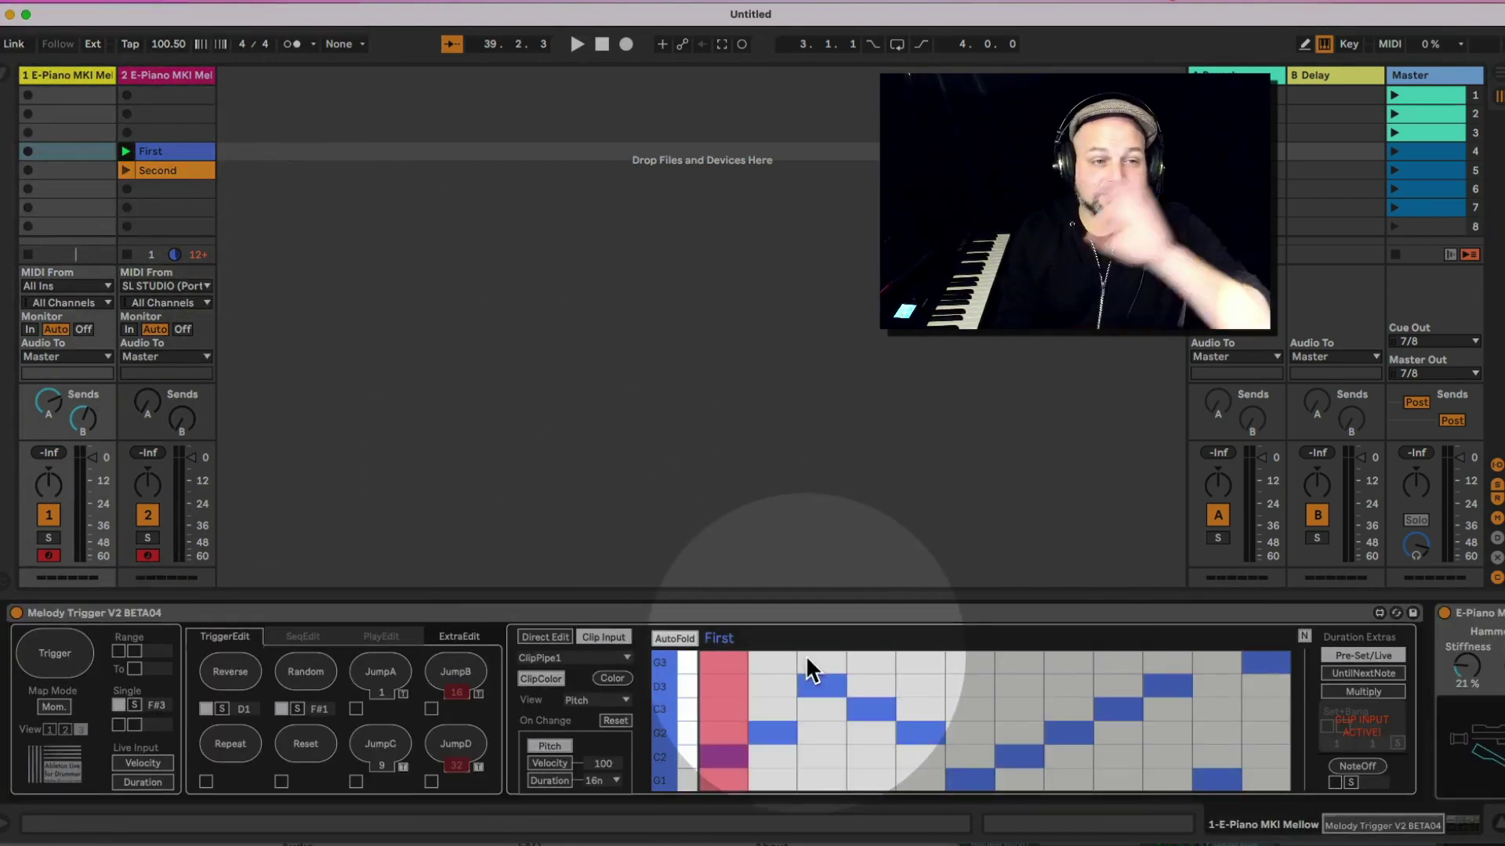
Launch the Second clip, show it in Melody Trigger and set Duration Extras to UntilNextNote
click(124, 169)
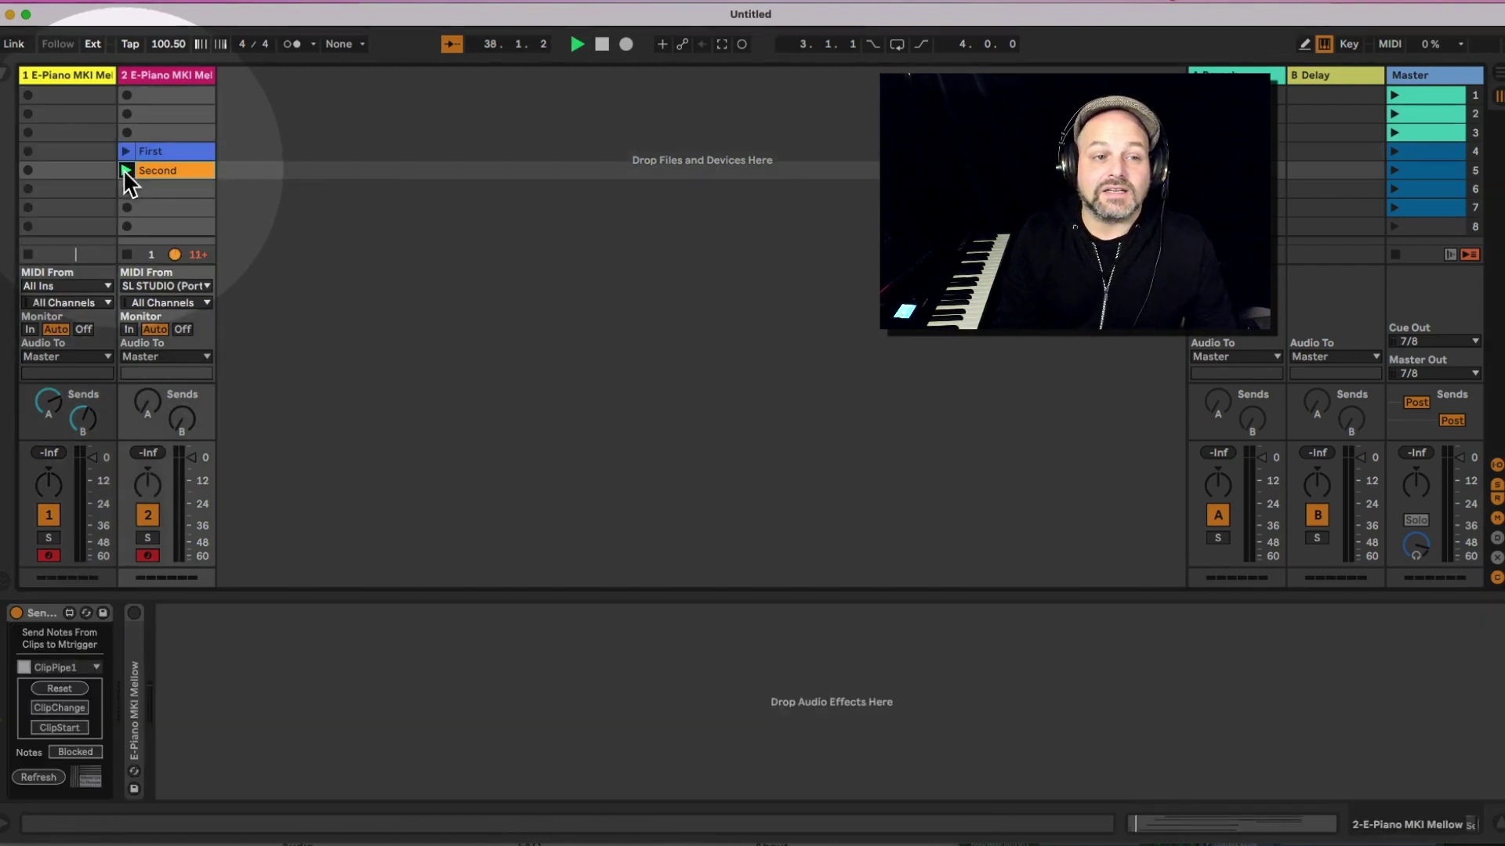
click(65, 75)
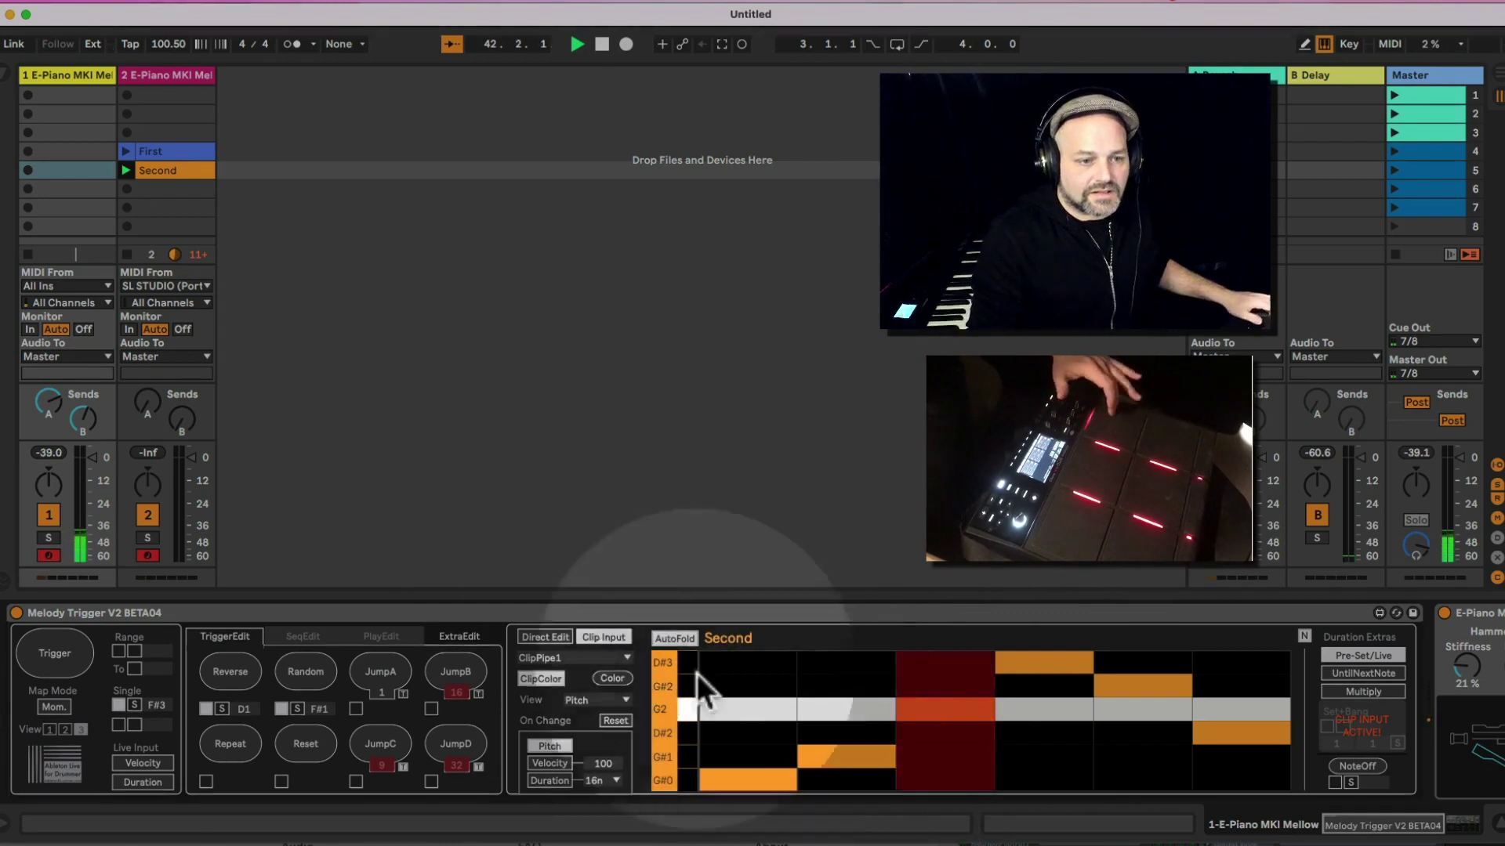
click(1367, 676)
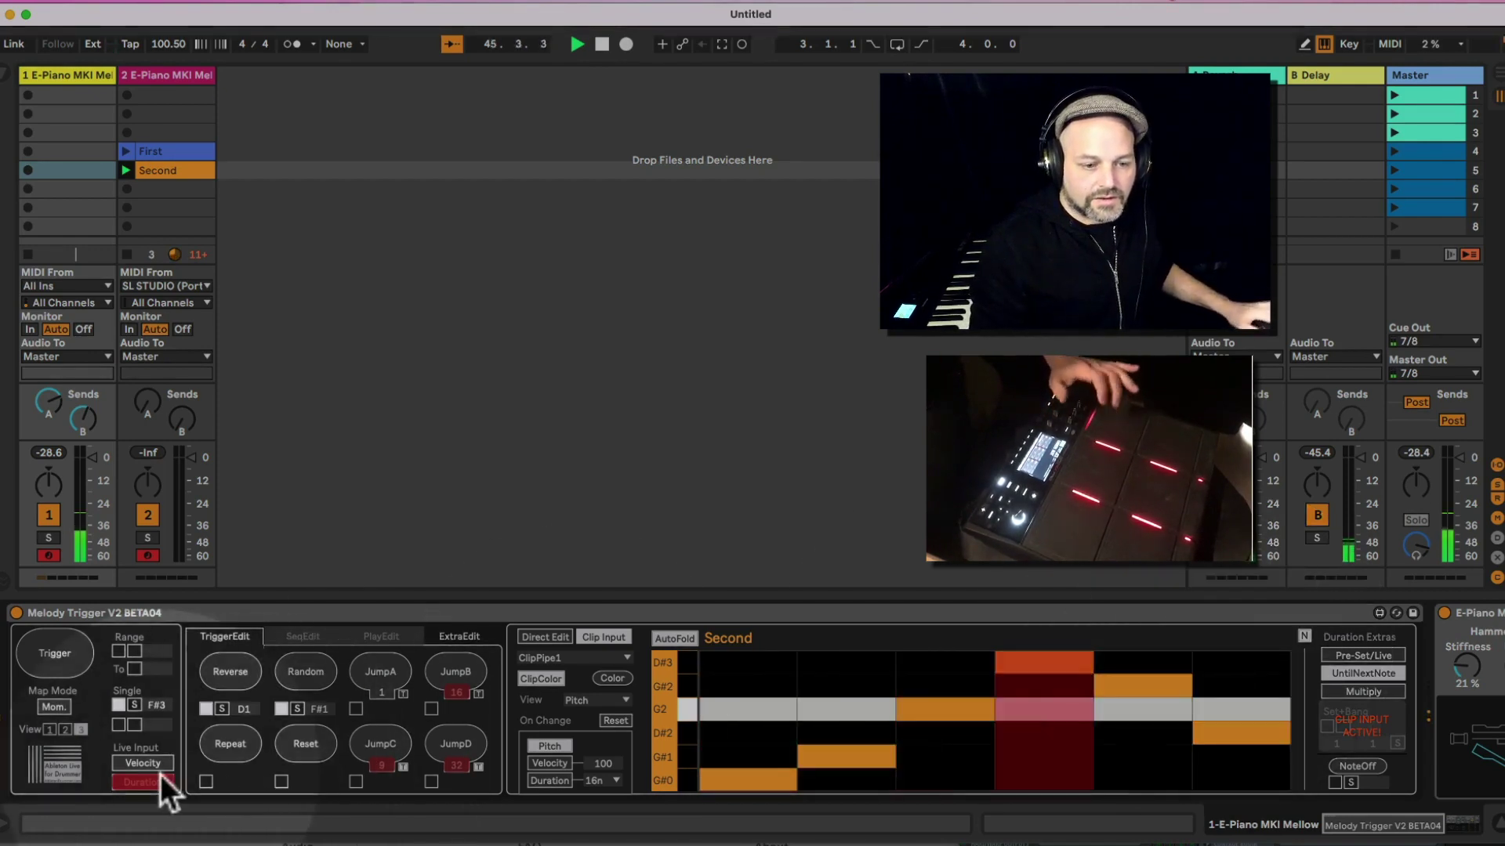
Launch the First clip, show it in the first track's Melody Trigger, and compare its Direct Edit and Clip Input modes
click(127, 151)
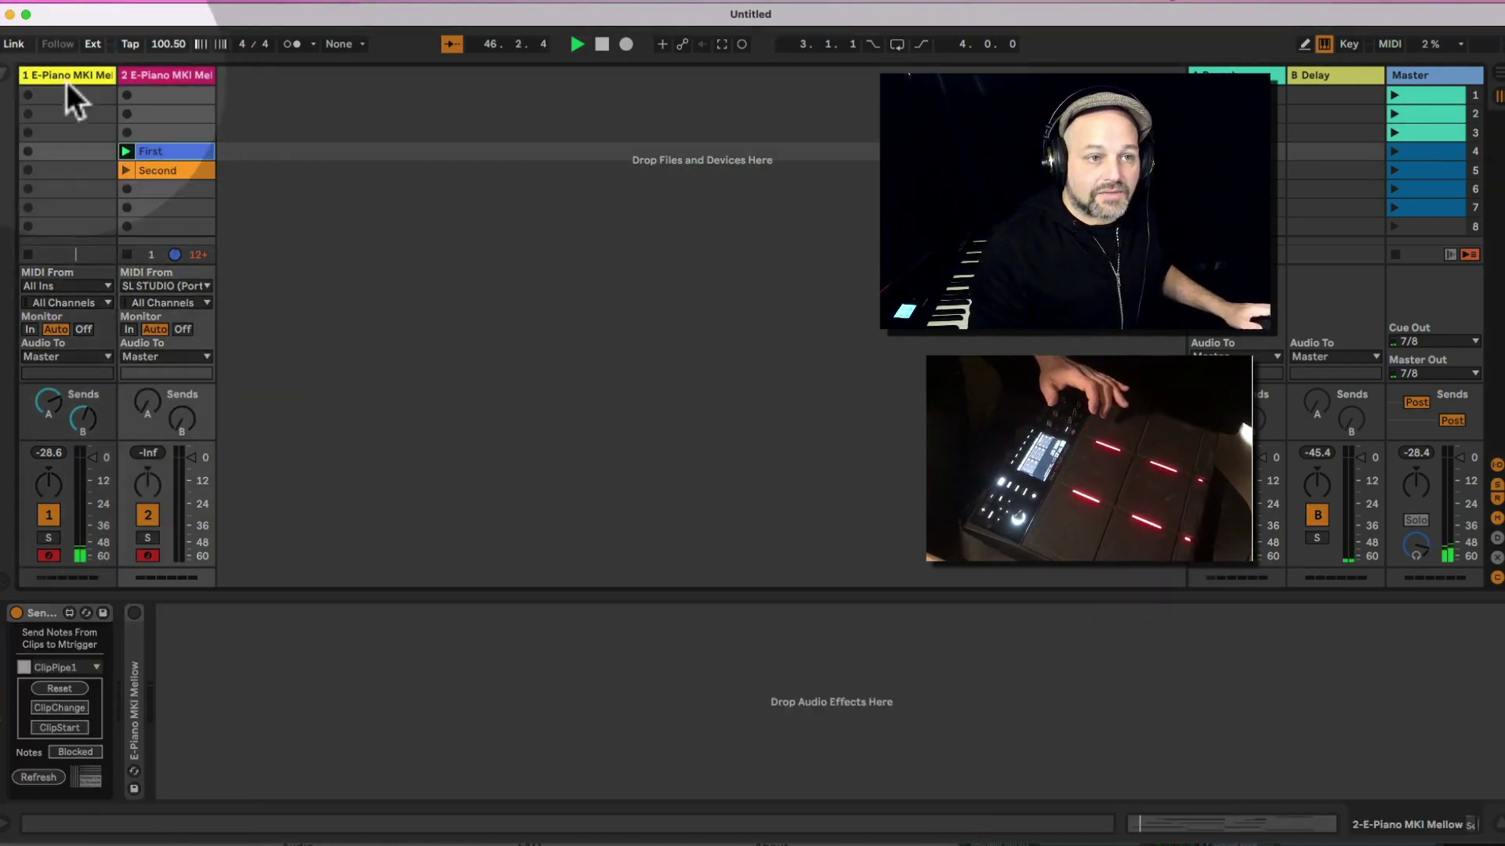
click(64, 79)
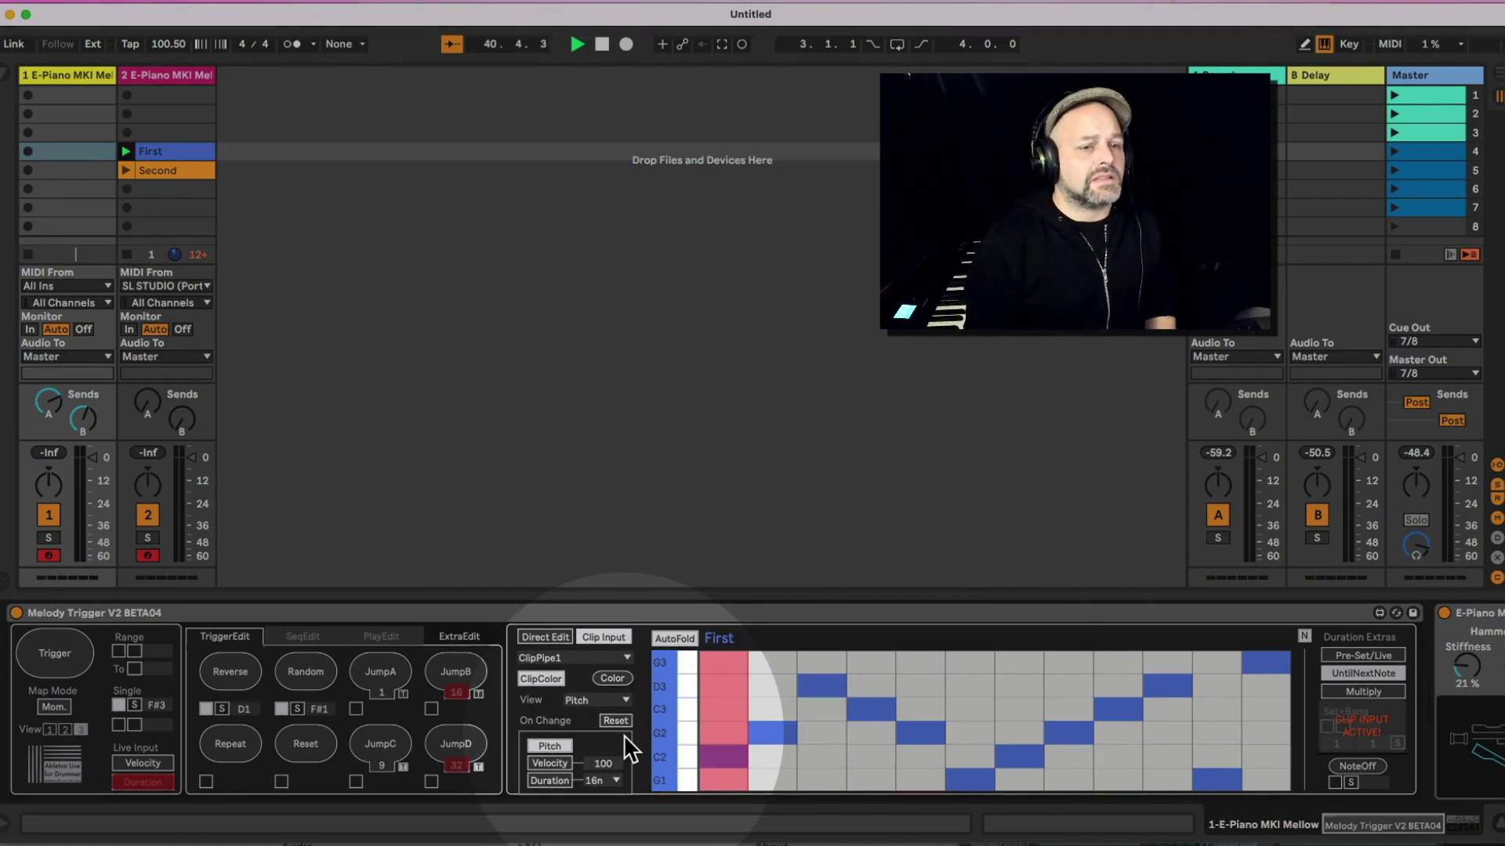
click(526, 639)
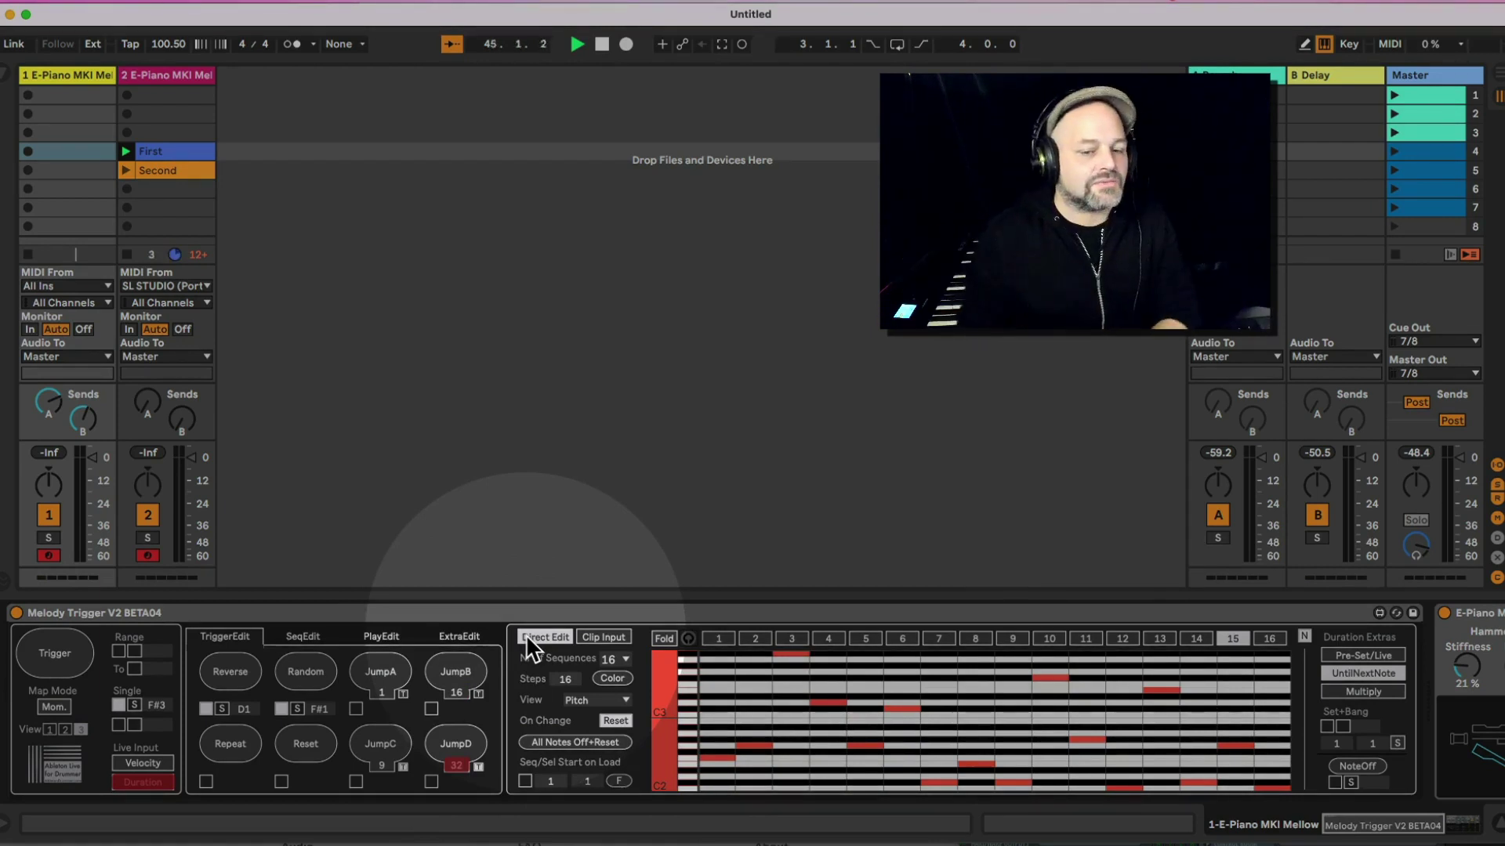
click(612, 638)
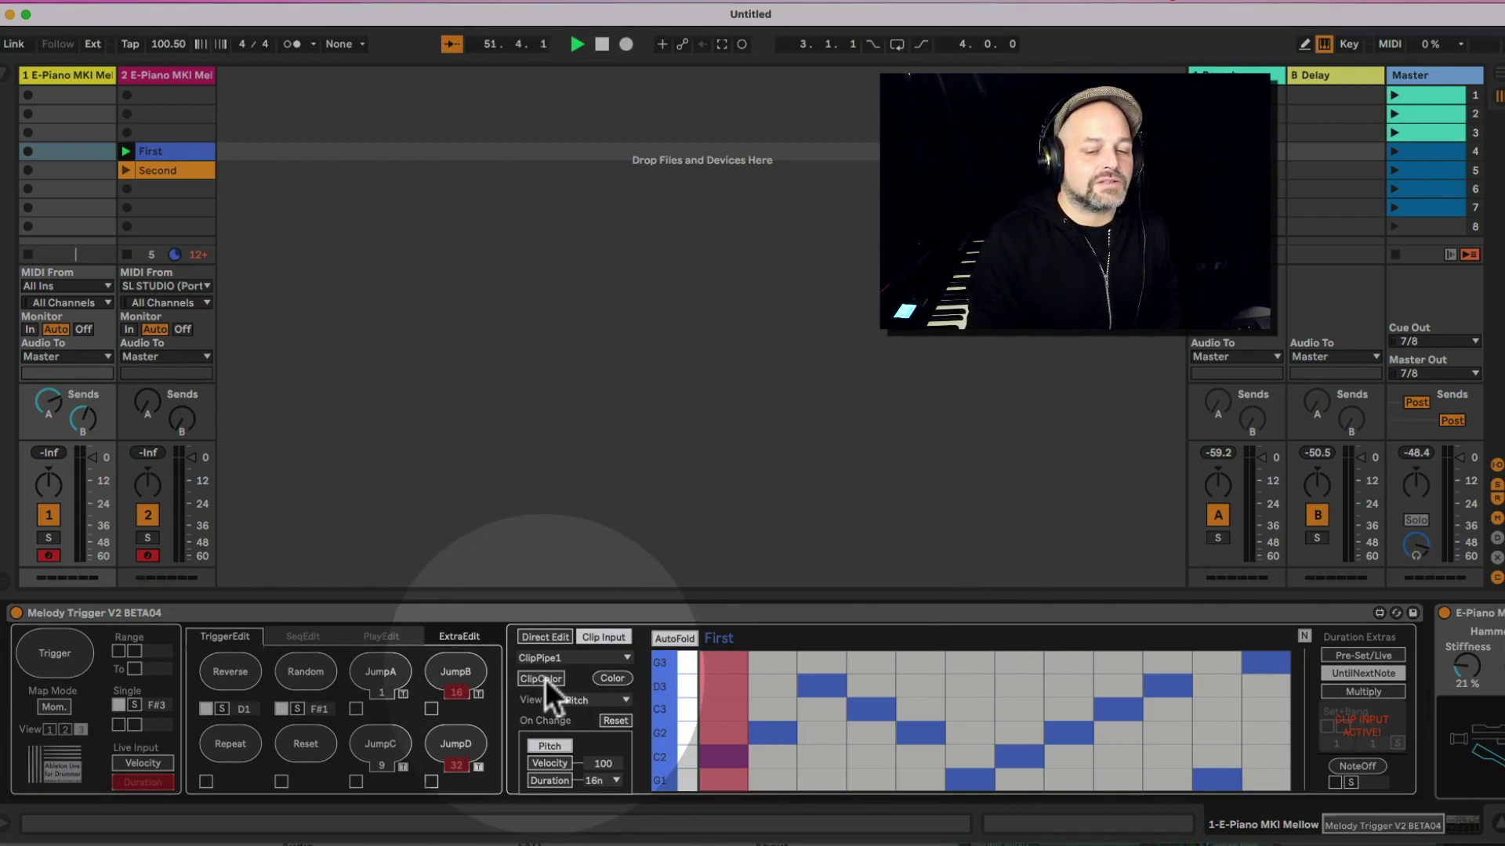
Launch the Second clip with ClipColor off and set the Melody Trigger grid colour to magenta
click(126, 171)
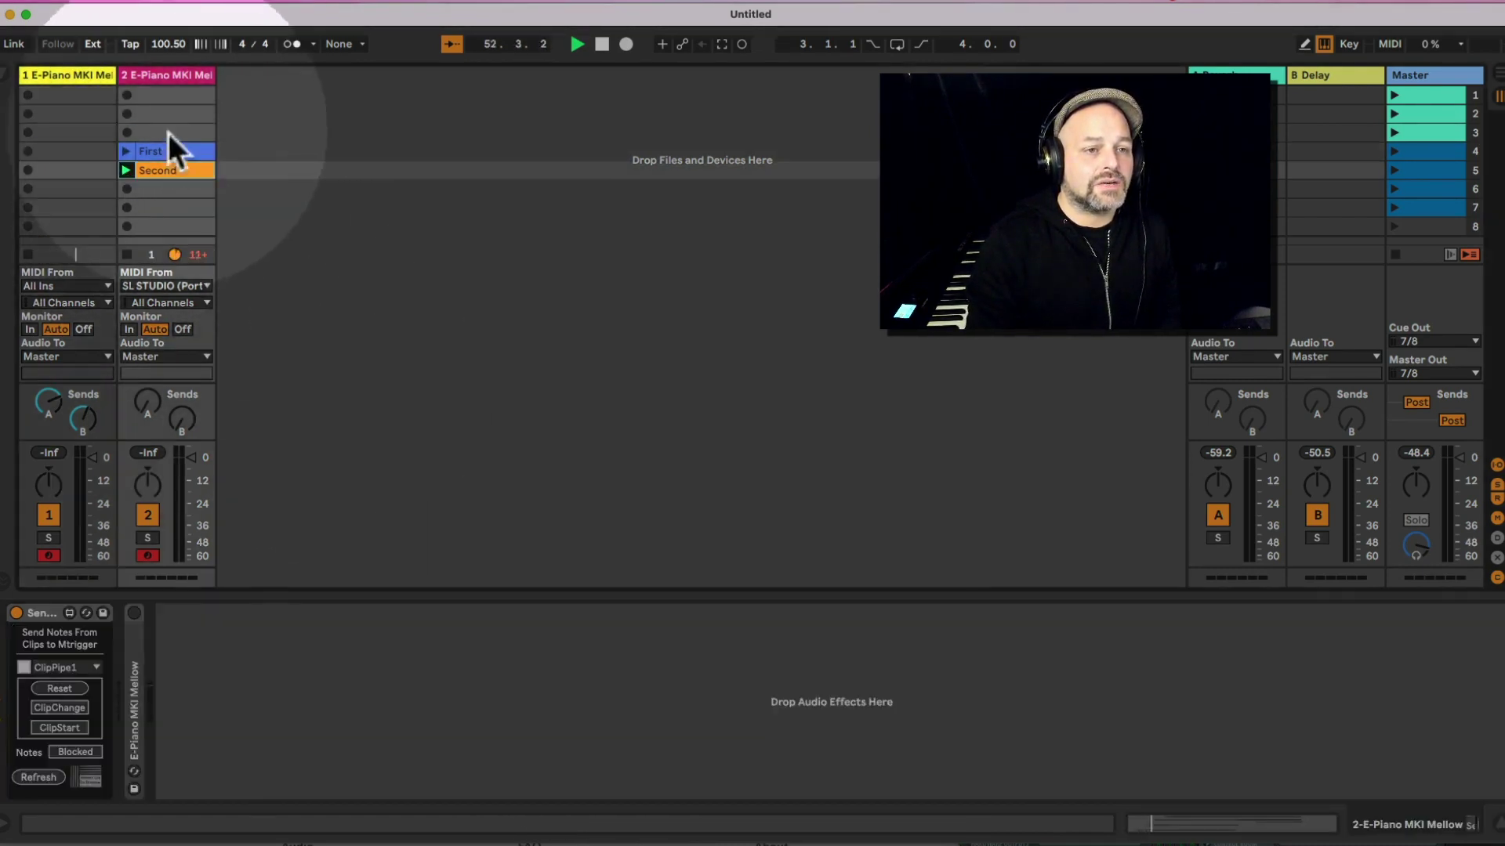
click(78, 76)
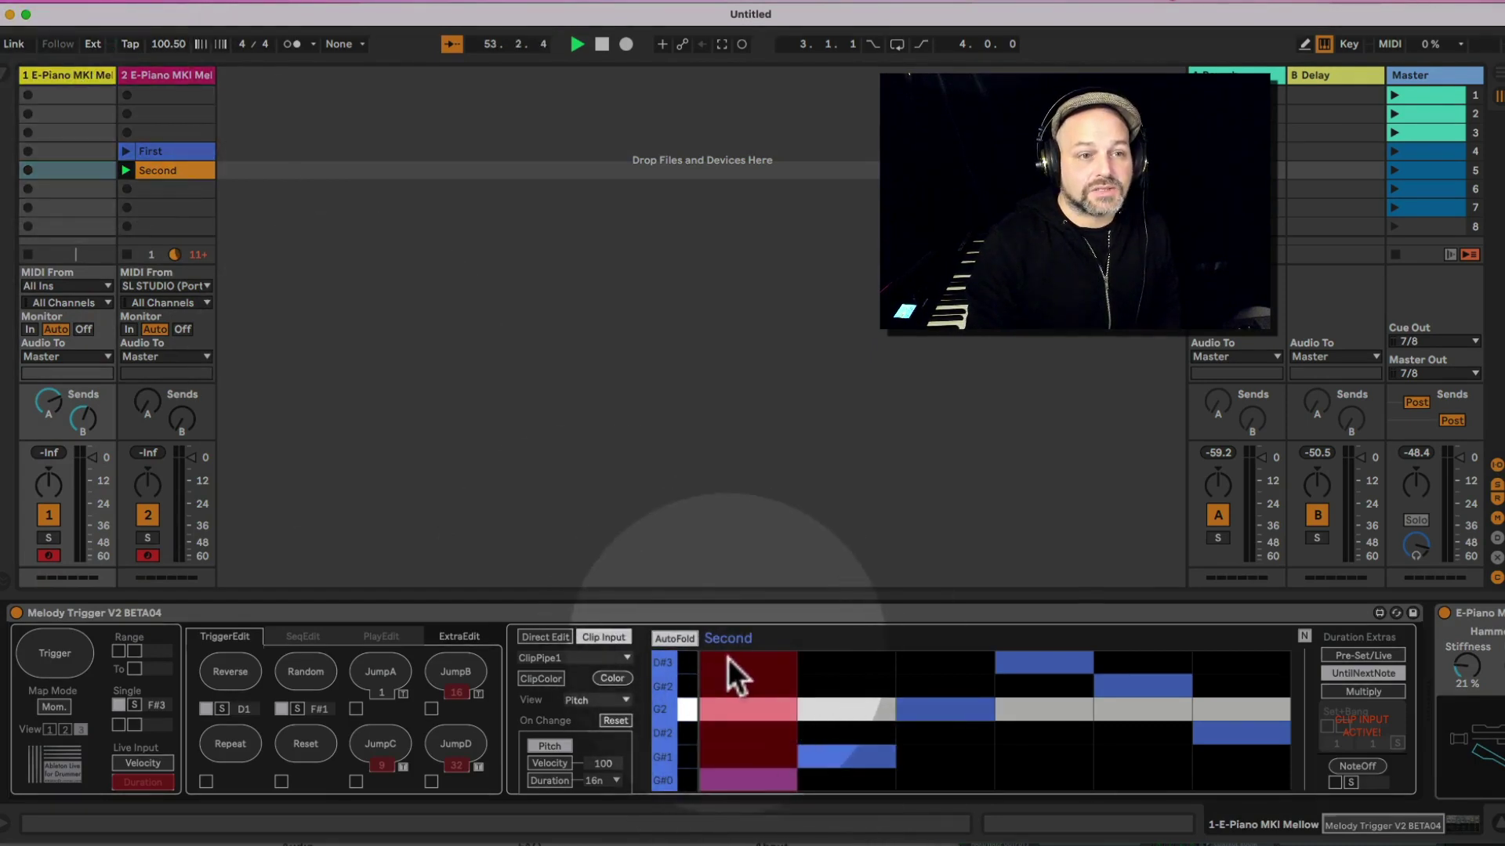
click(619, 678)
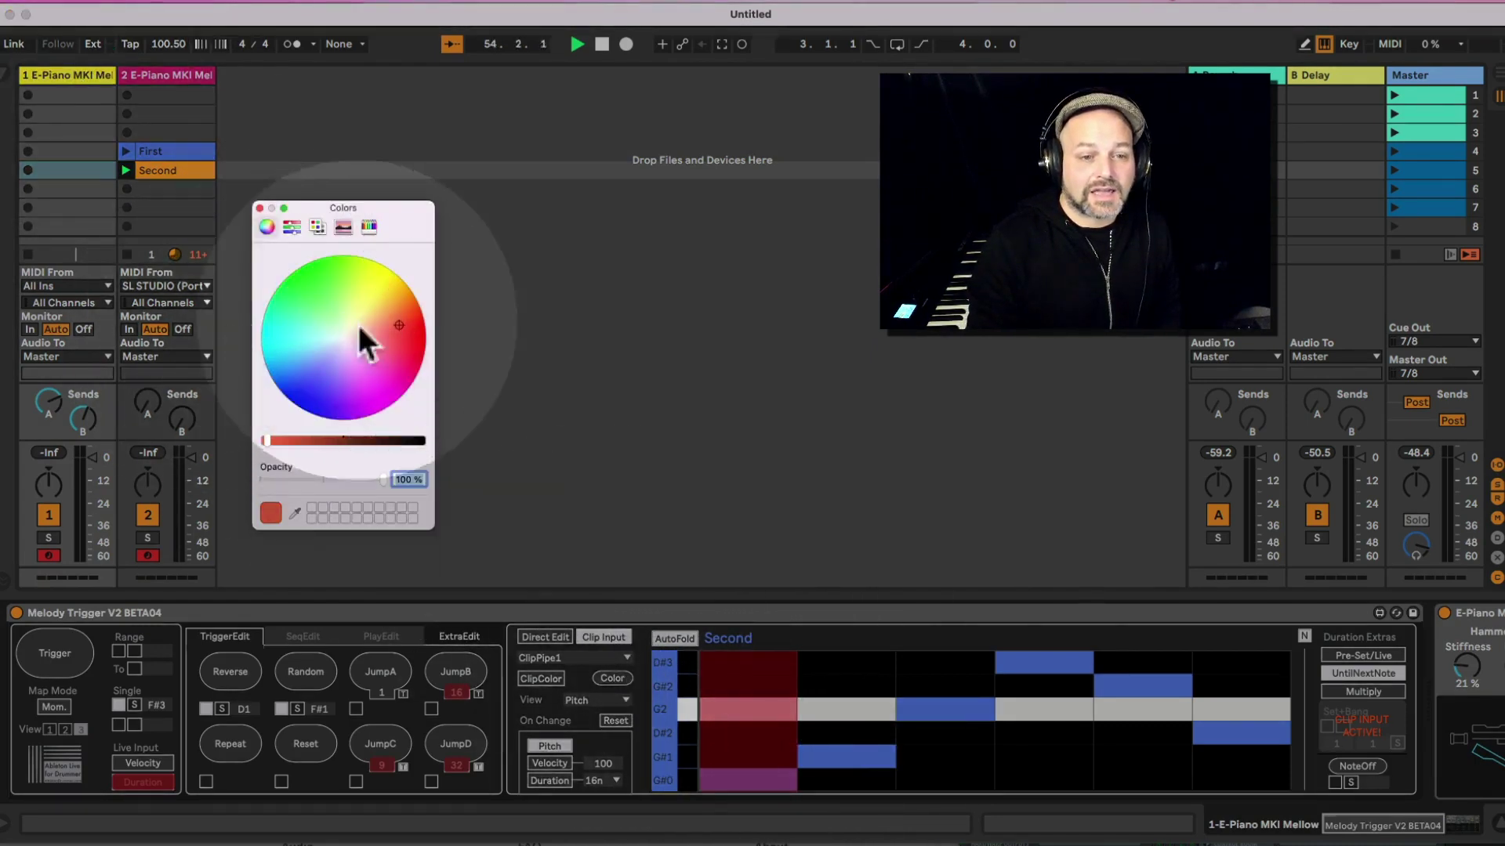
click(375, 386)
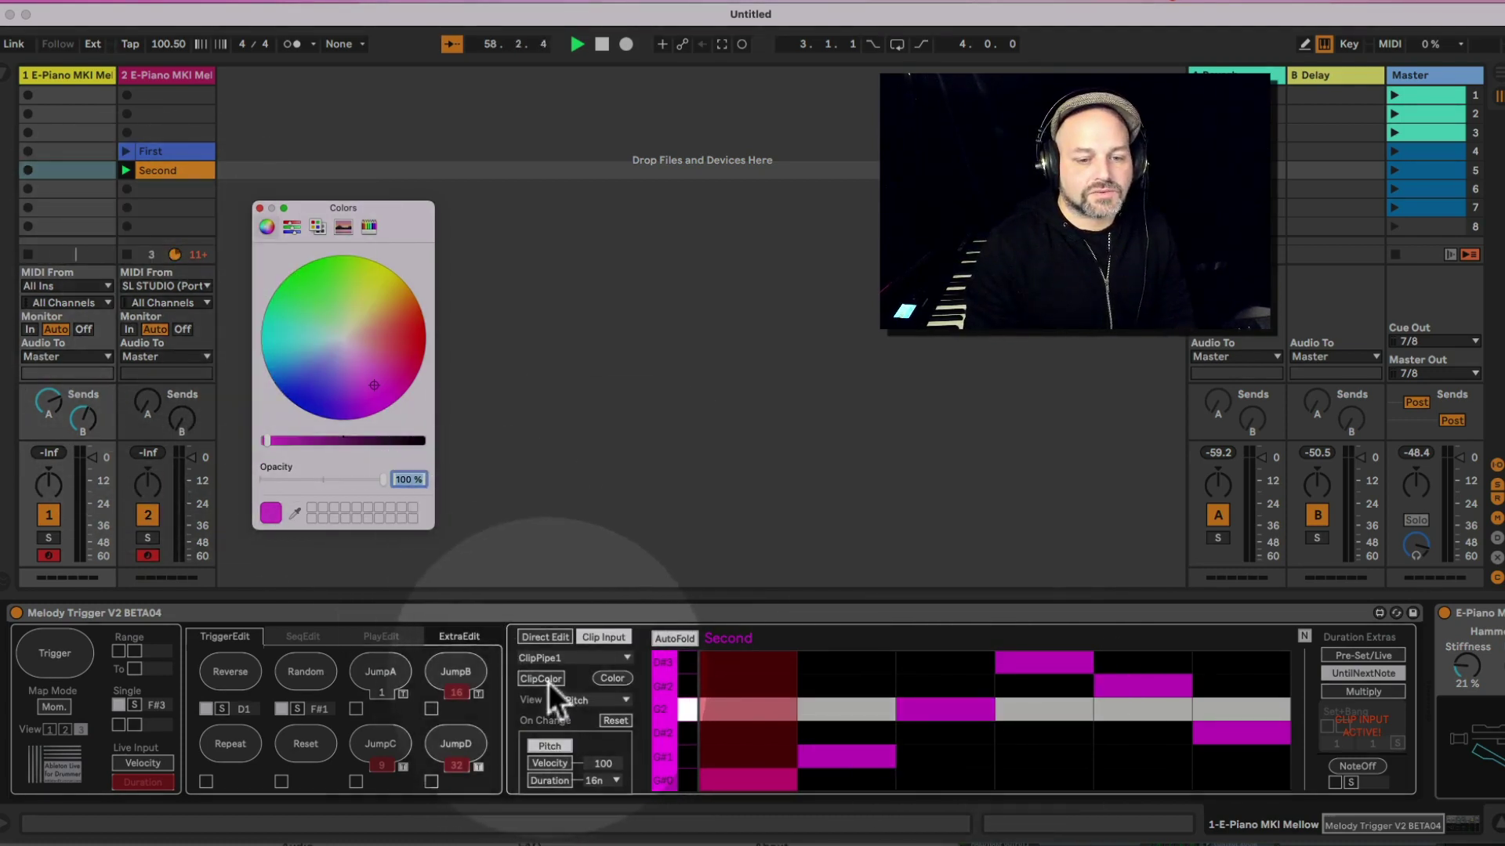
Turn ClipColor back on, close the colour picker, and launch the First and Second clips alternately to compare their grid colours
click(548, 681)
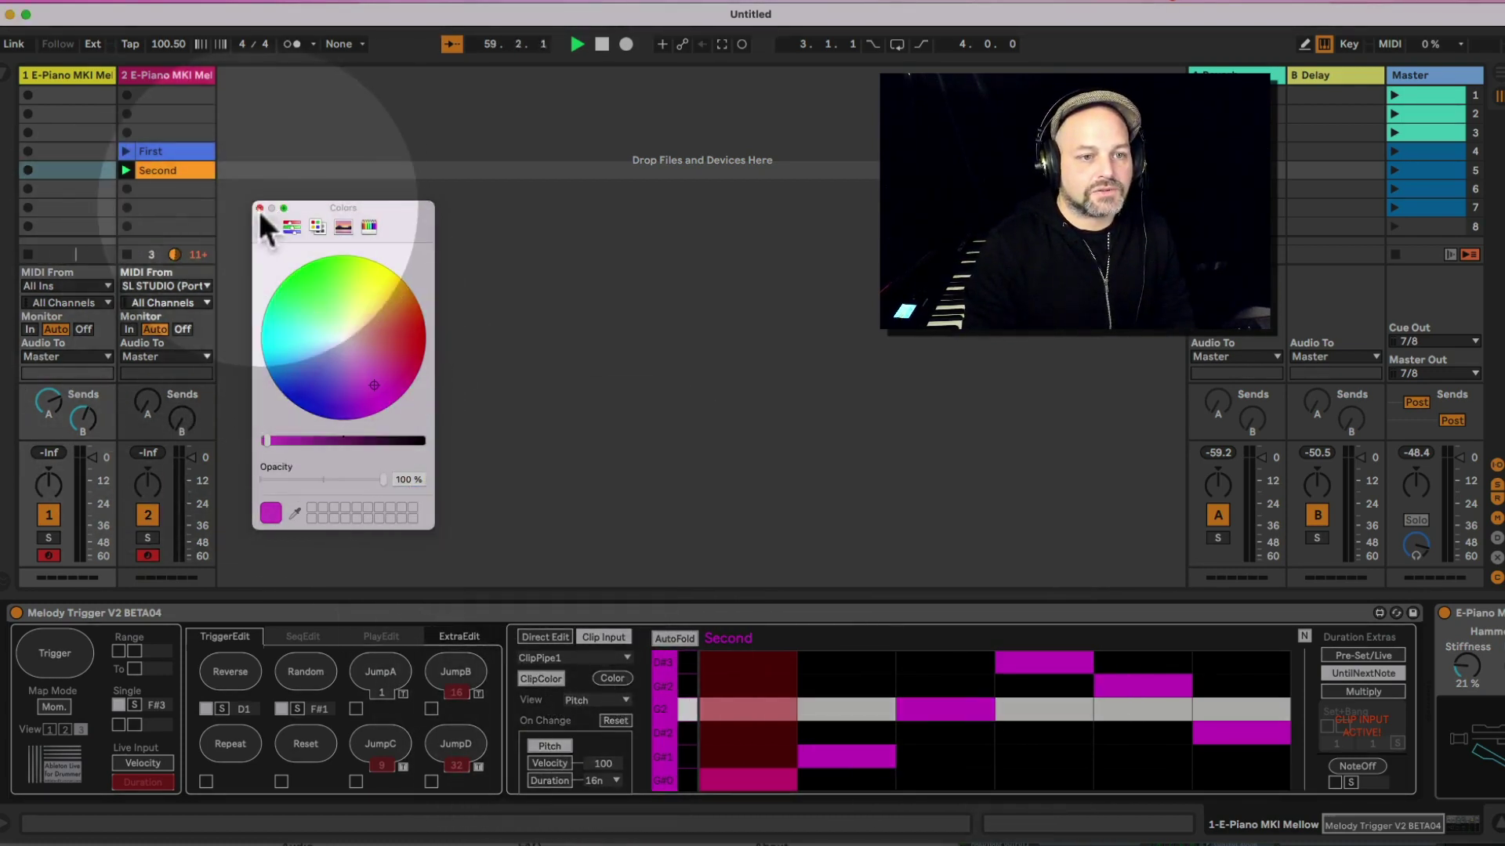
click(259, 209)
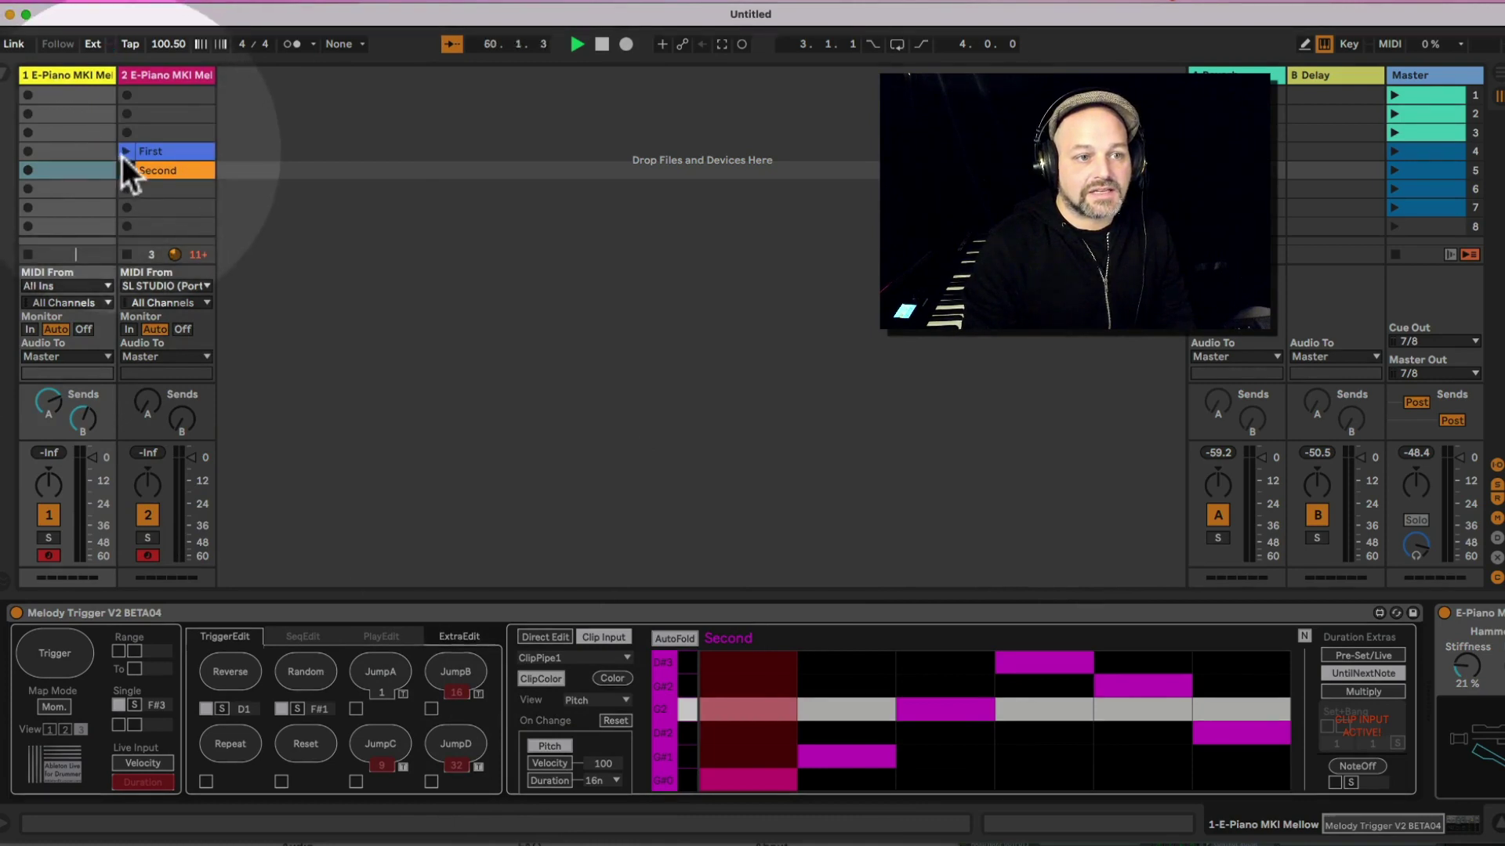
click(123, 153)
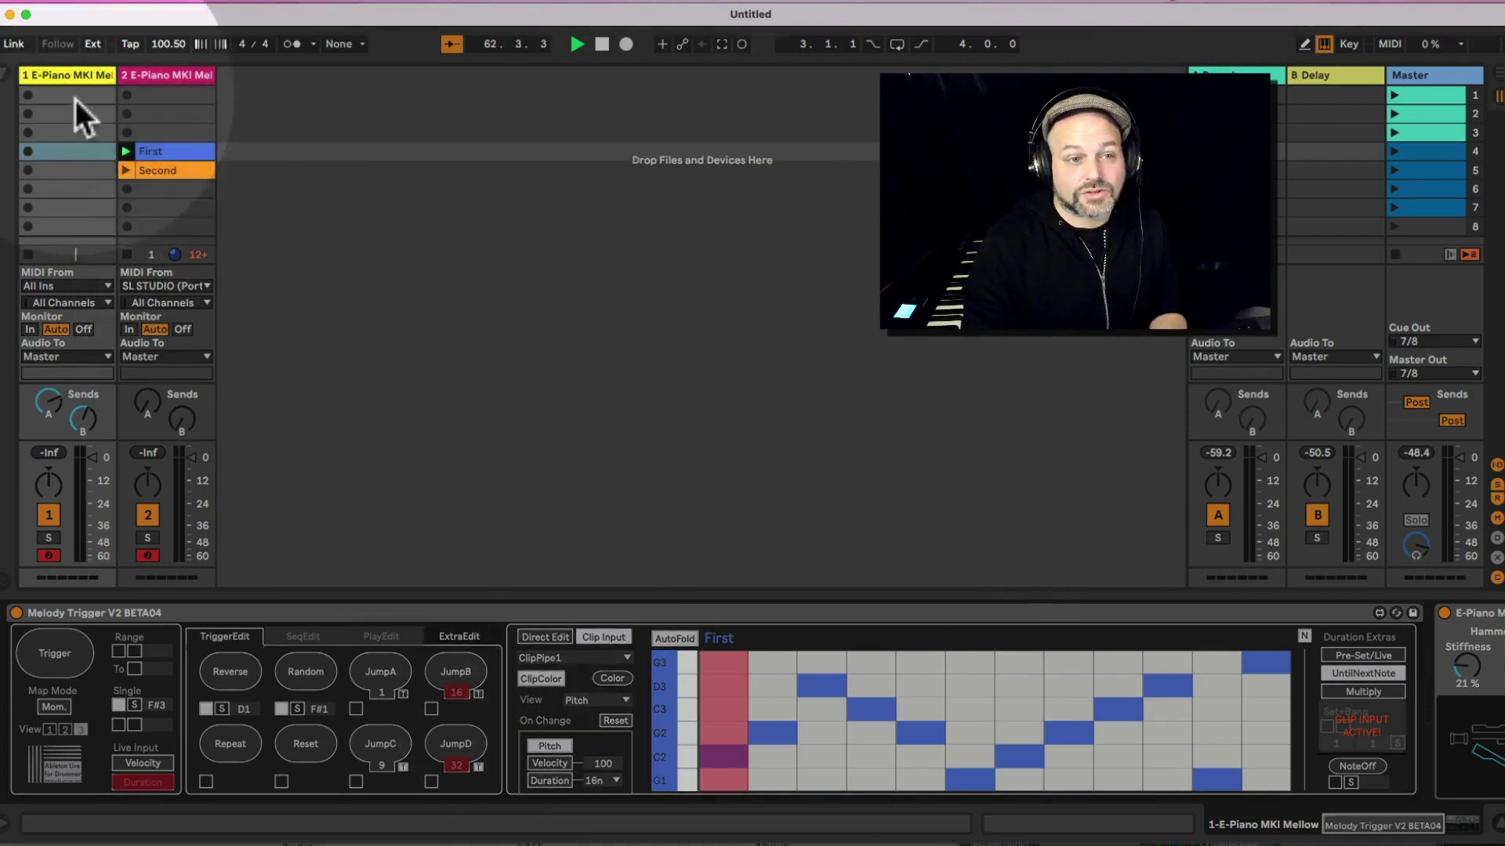
click(126, 170)
click(69, 75)
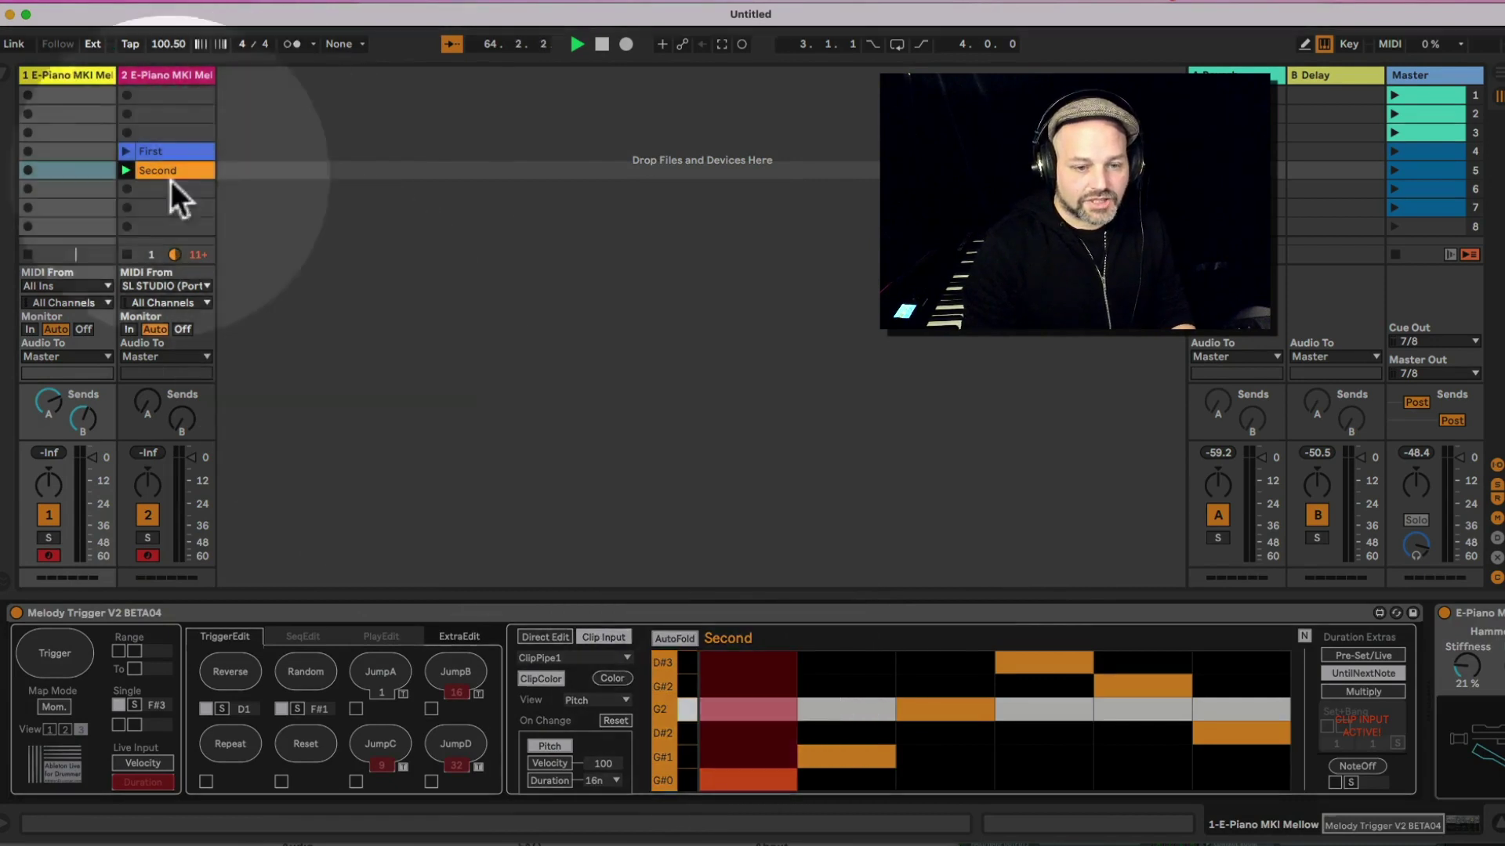
click(125, 151)
click(58, 80)
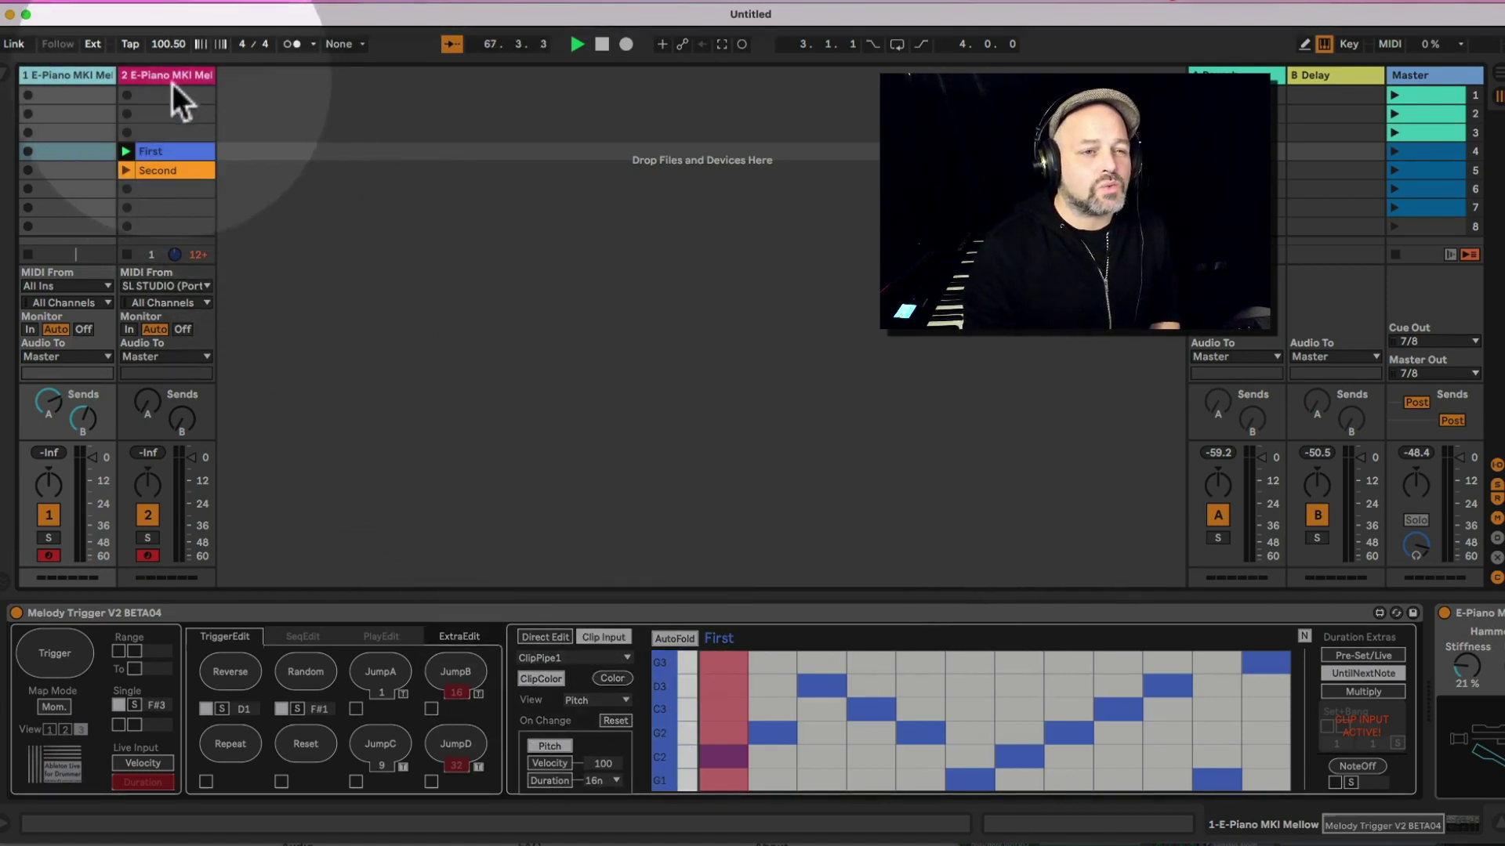
Enable ClipChange in the second track's note-sending device, return to the first track's Melody Trigger and stop playback
click(165, 76)
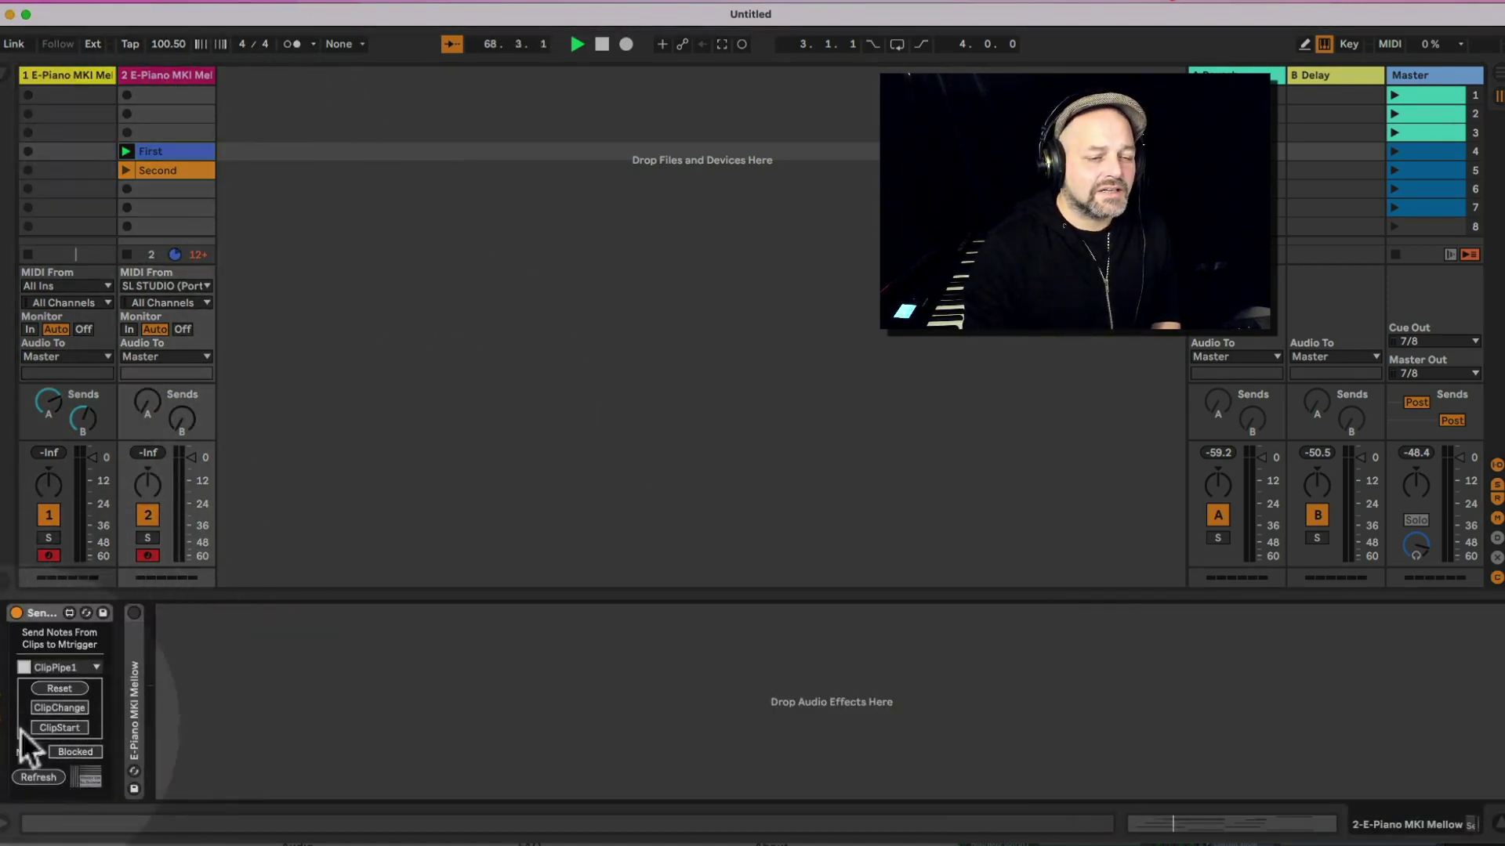
click(66, 707)
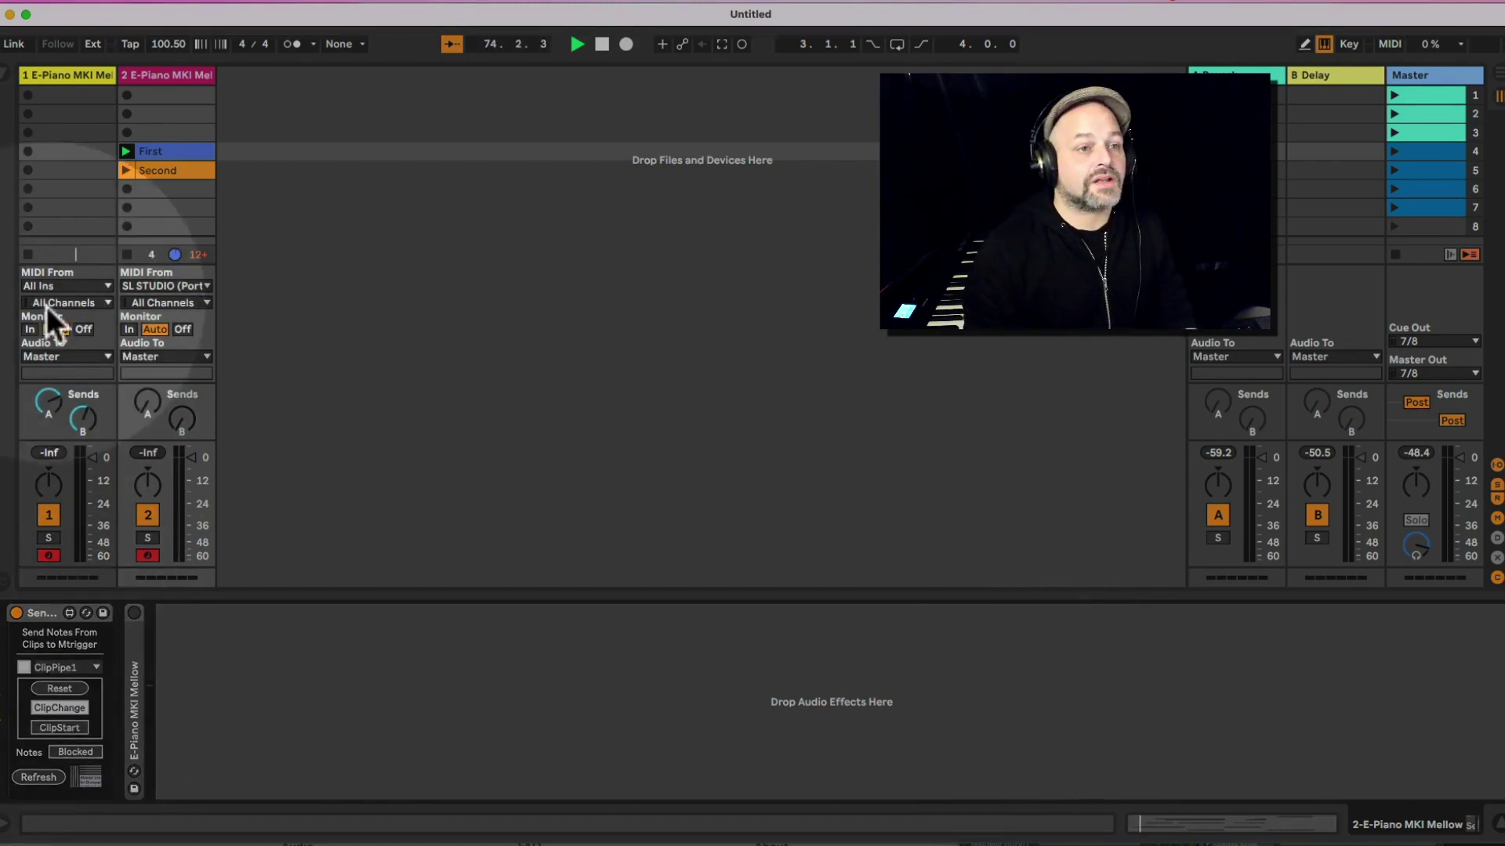
click(77, 76)
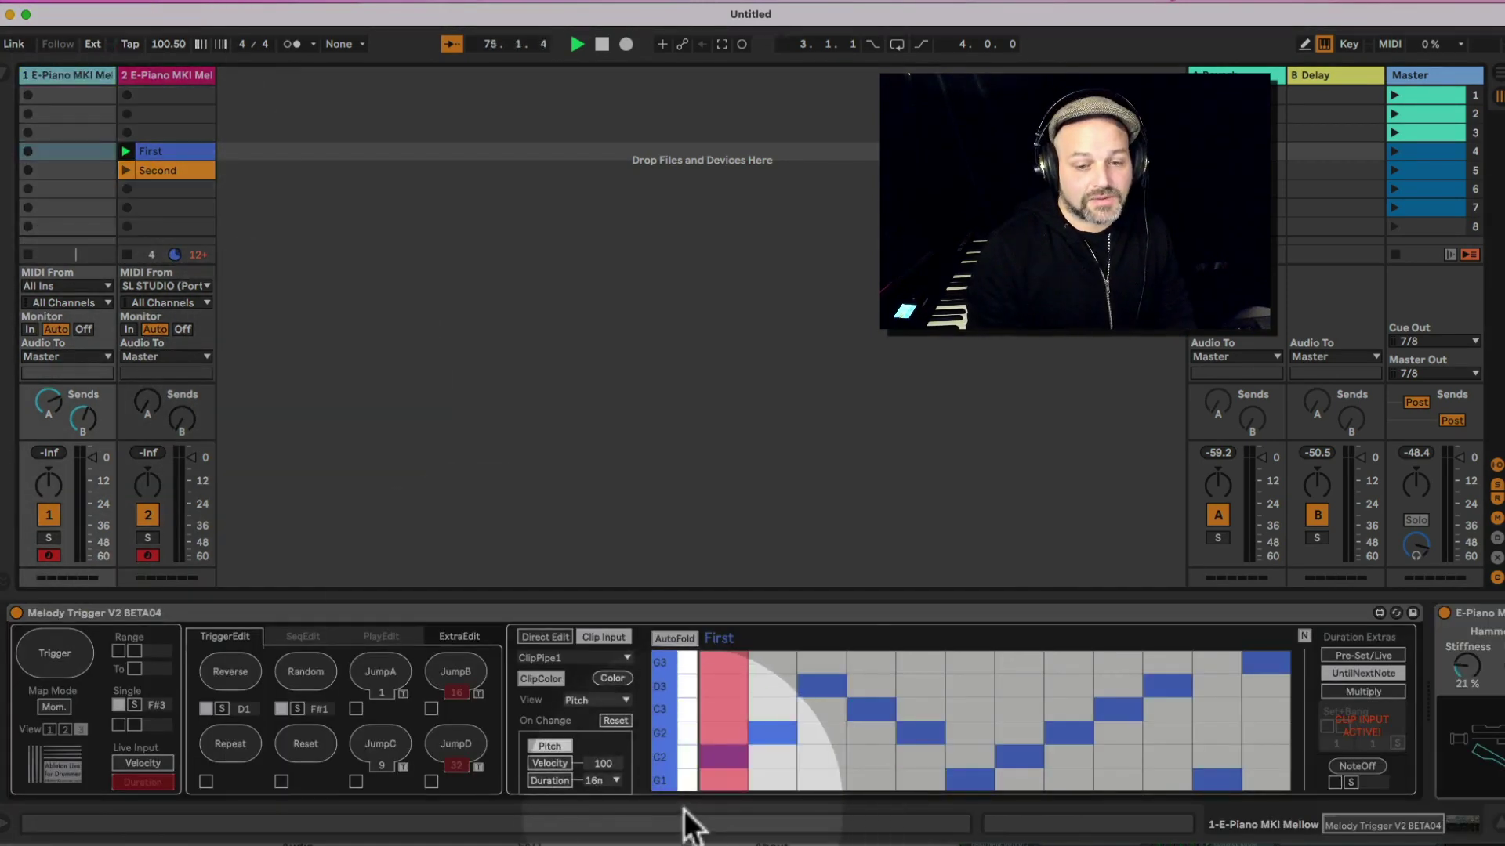
key(space)
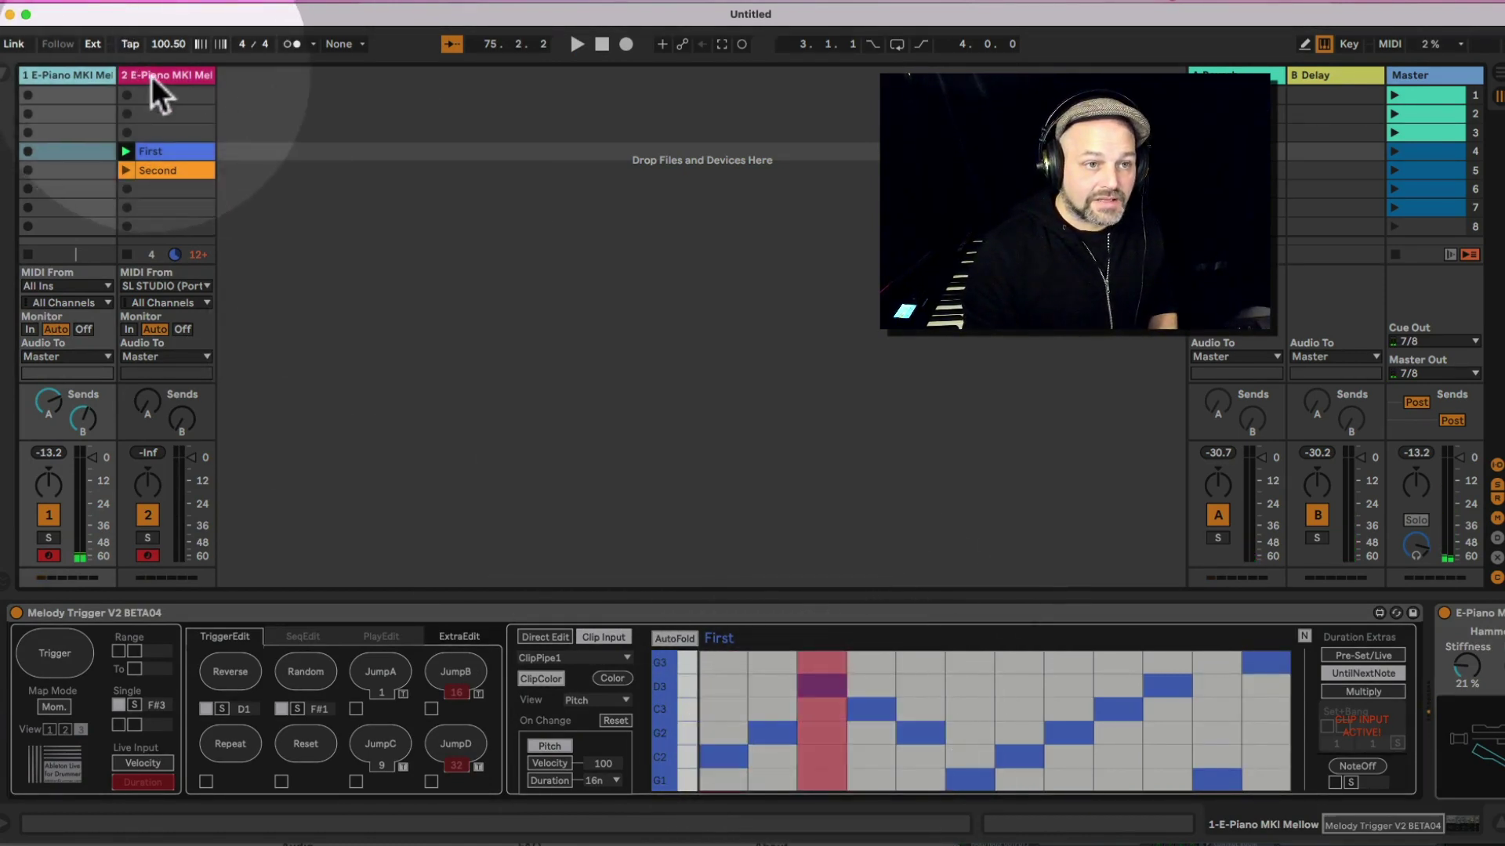
Launch the Second clip, show it in Melody Trigger, and recheck the ClipChange setting in the second track's device
click(152, 76)
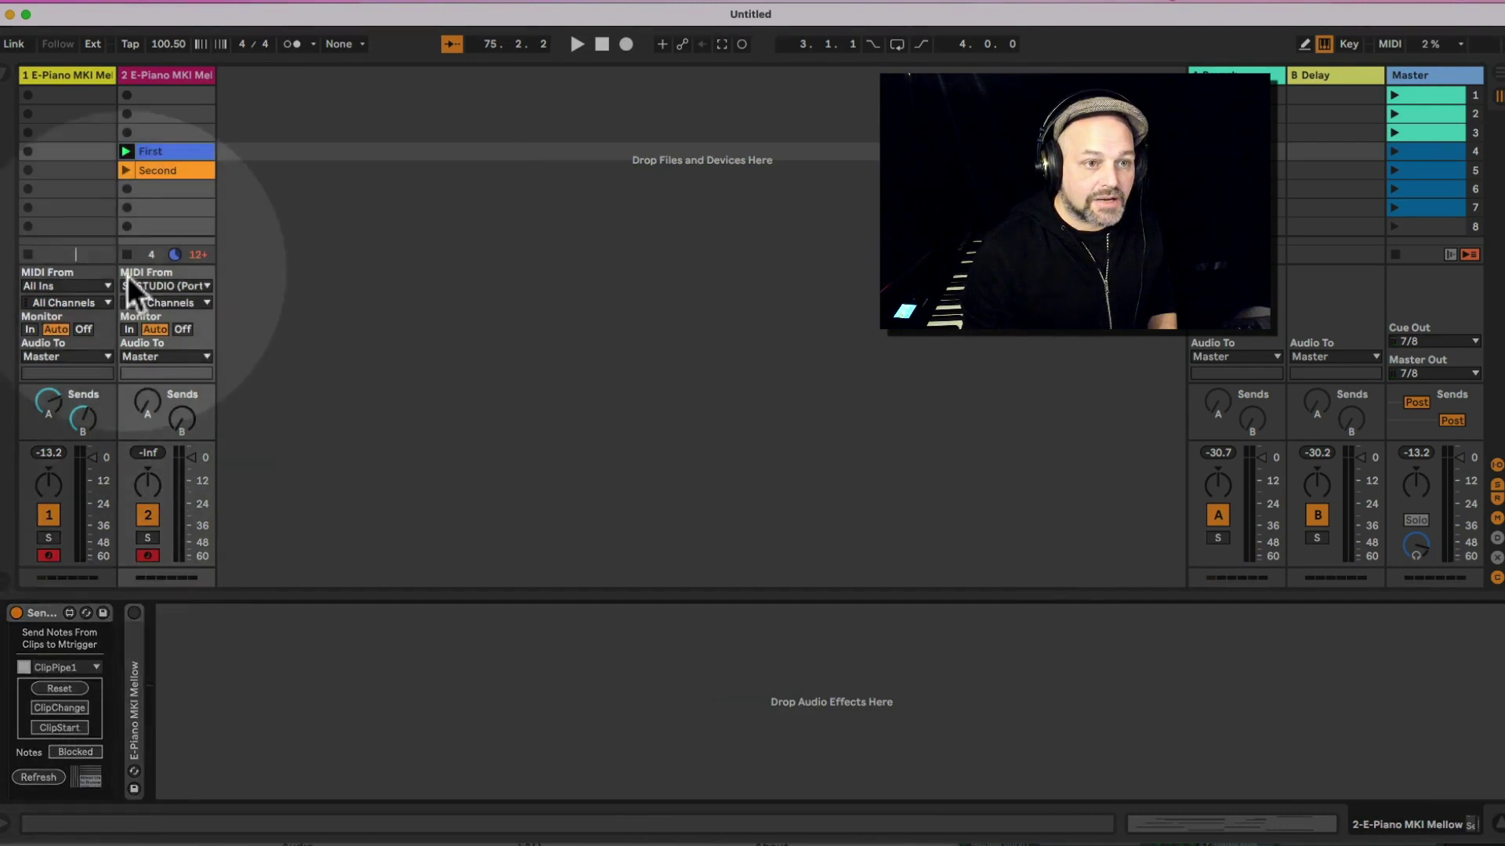
click(125, 170)
click(54, 76)
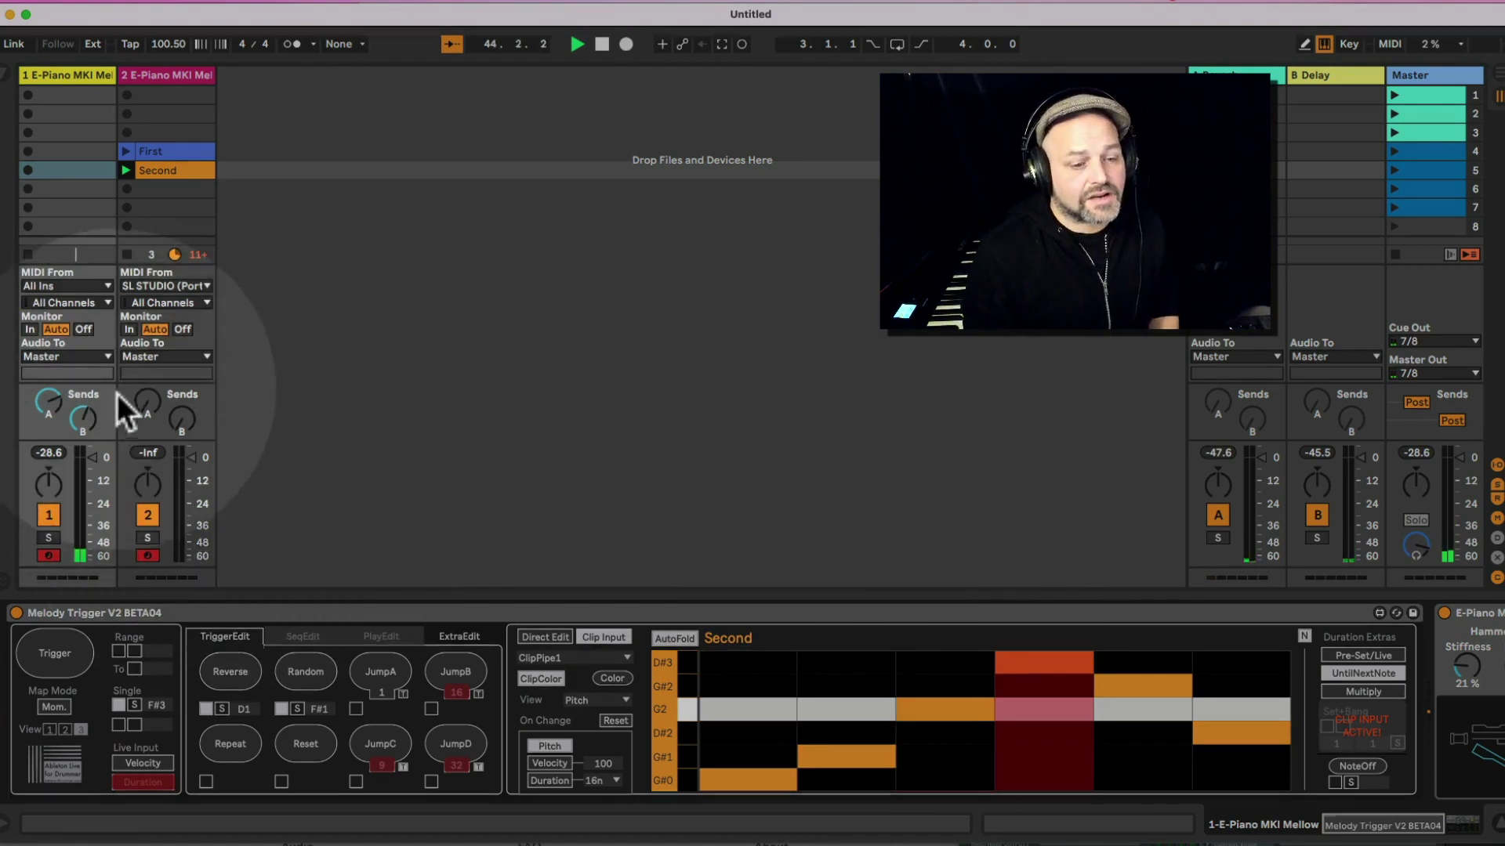
click(148, 75)
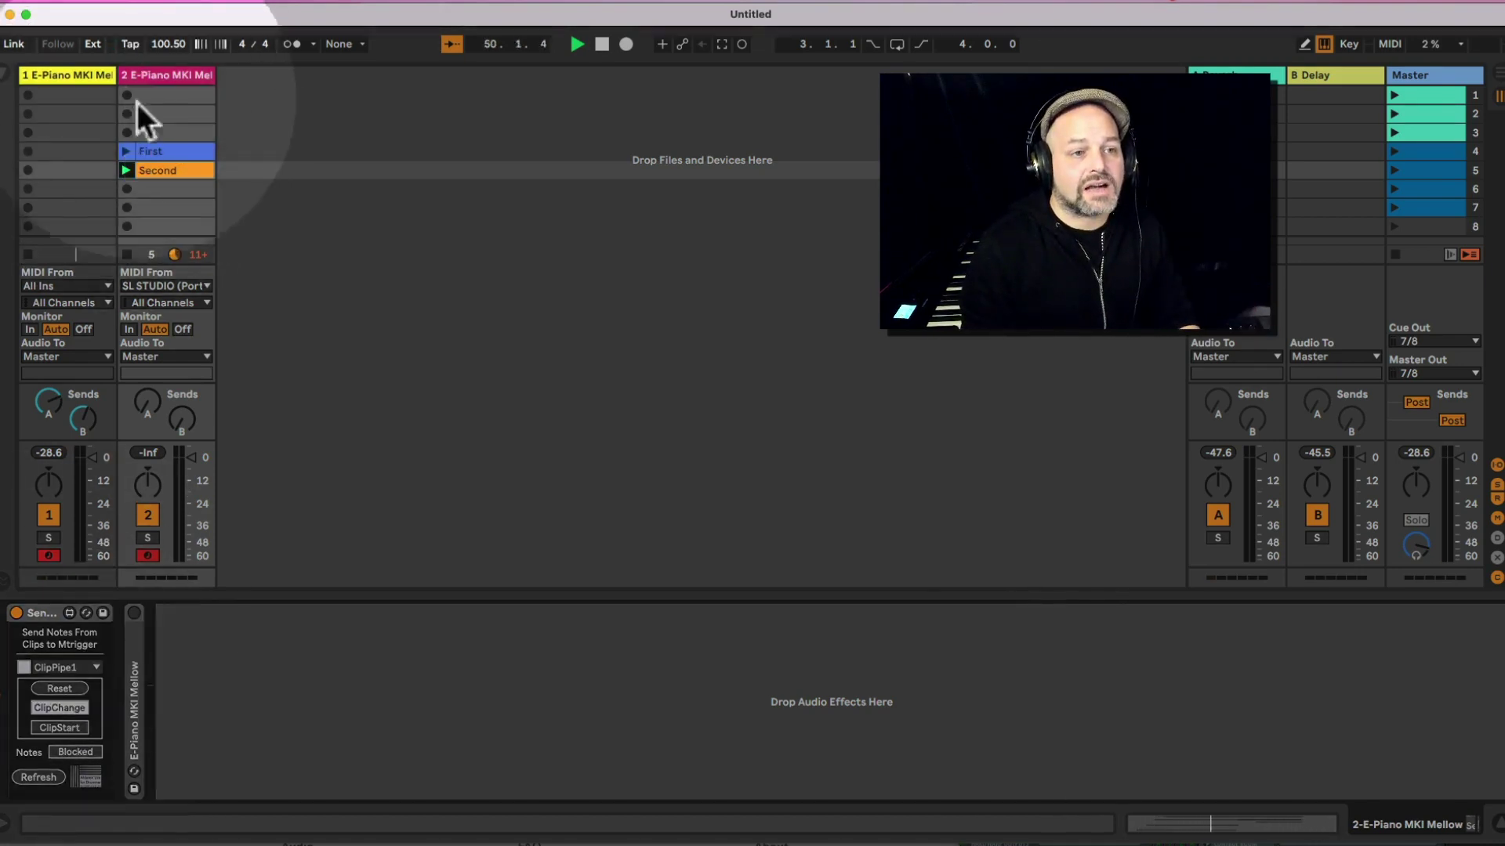
click(68, 77)
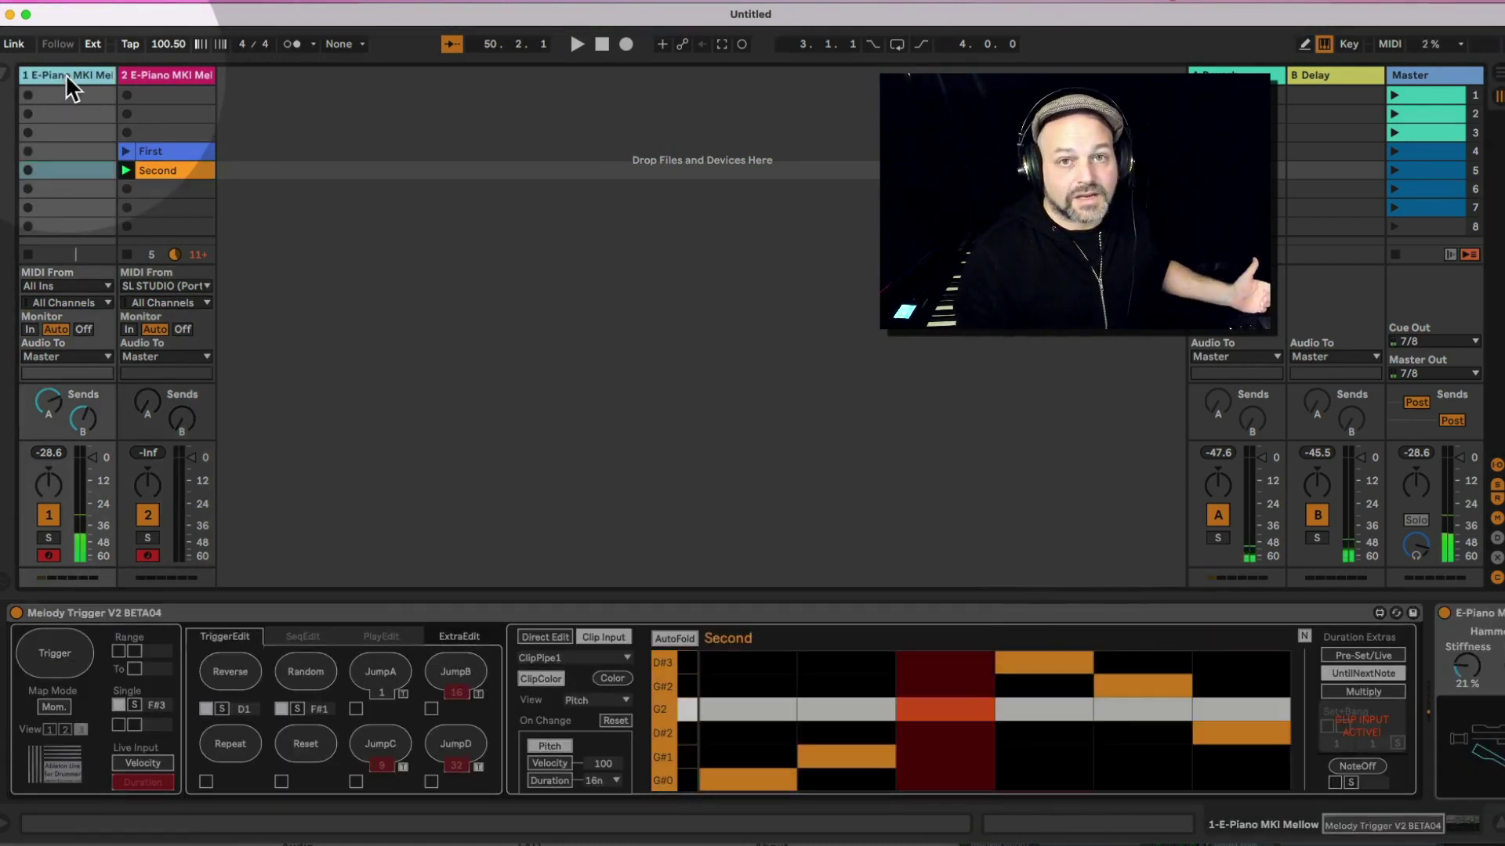
Launch the First clip, show it in the first track's Melody Trigger and stop playback
click(125, 151)
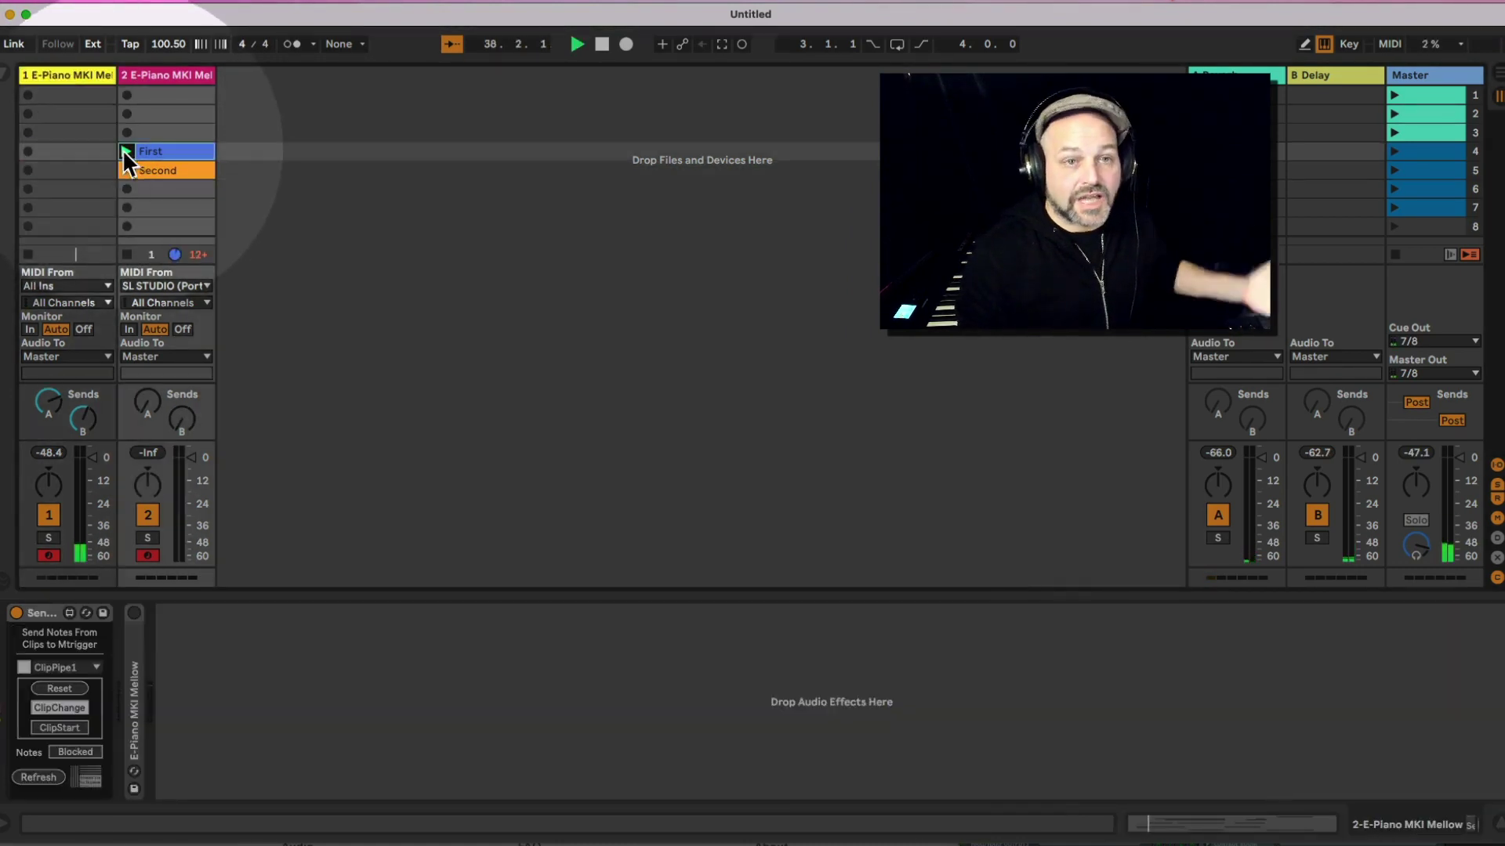
click(79, 70)
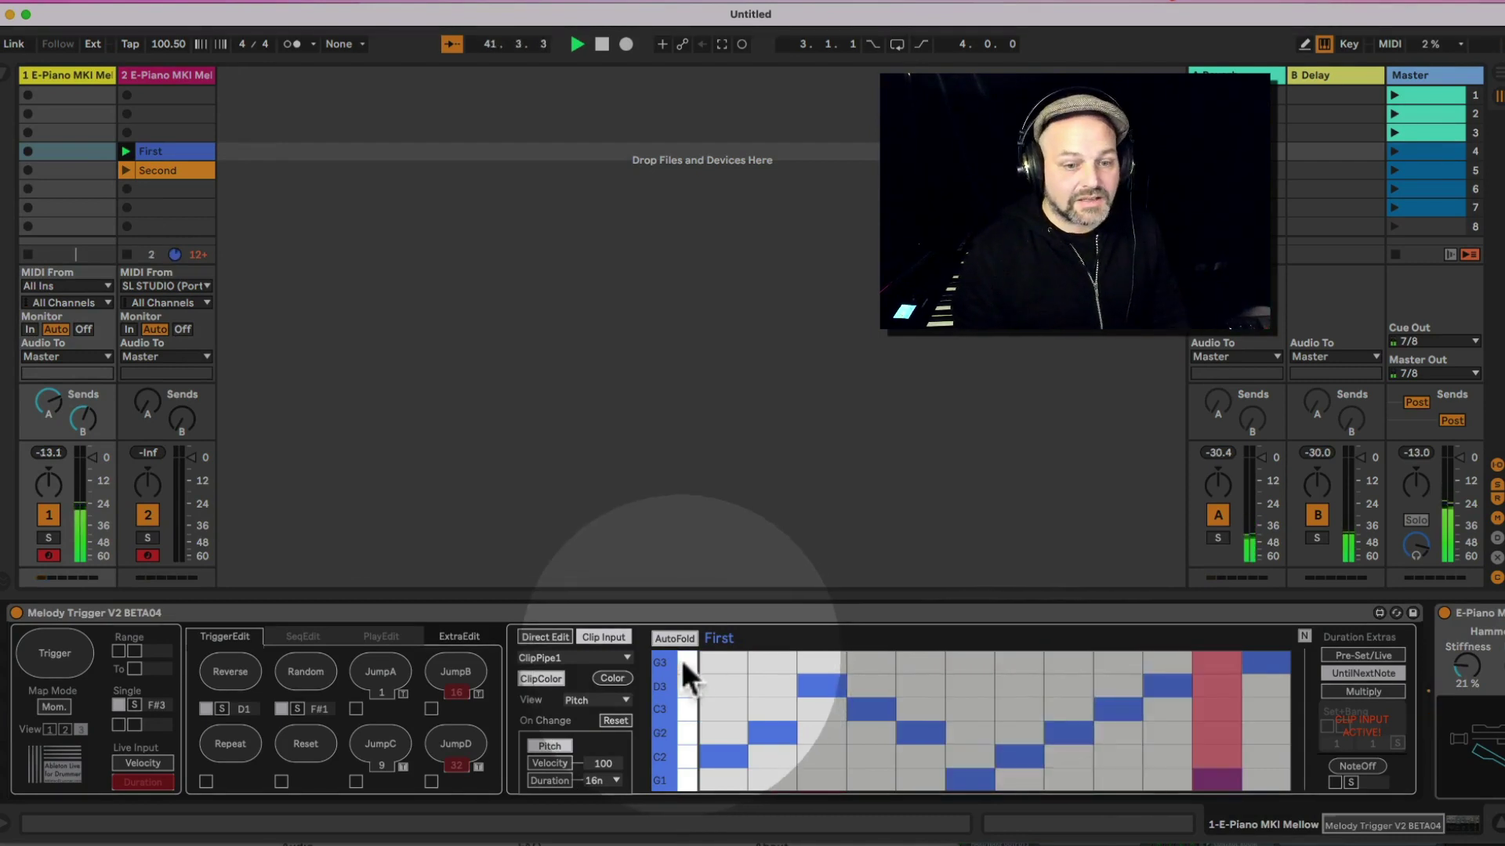
key(space)
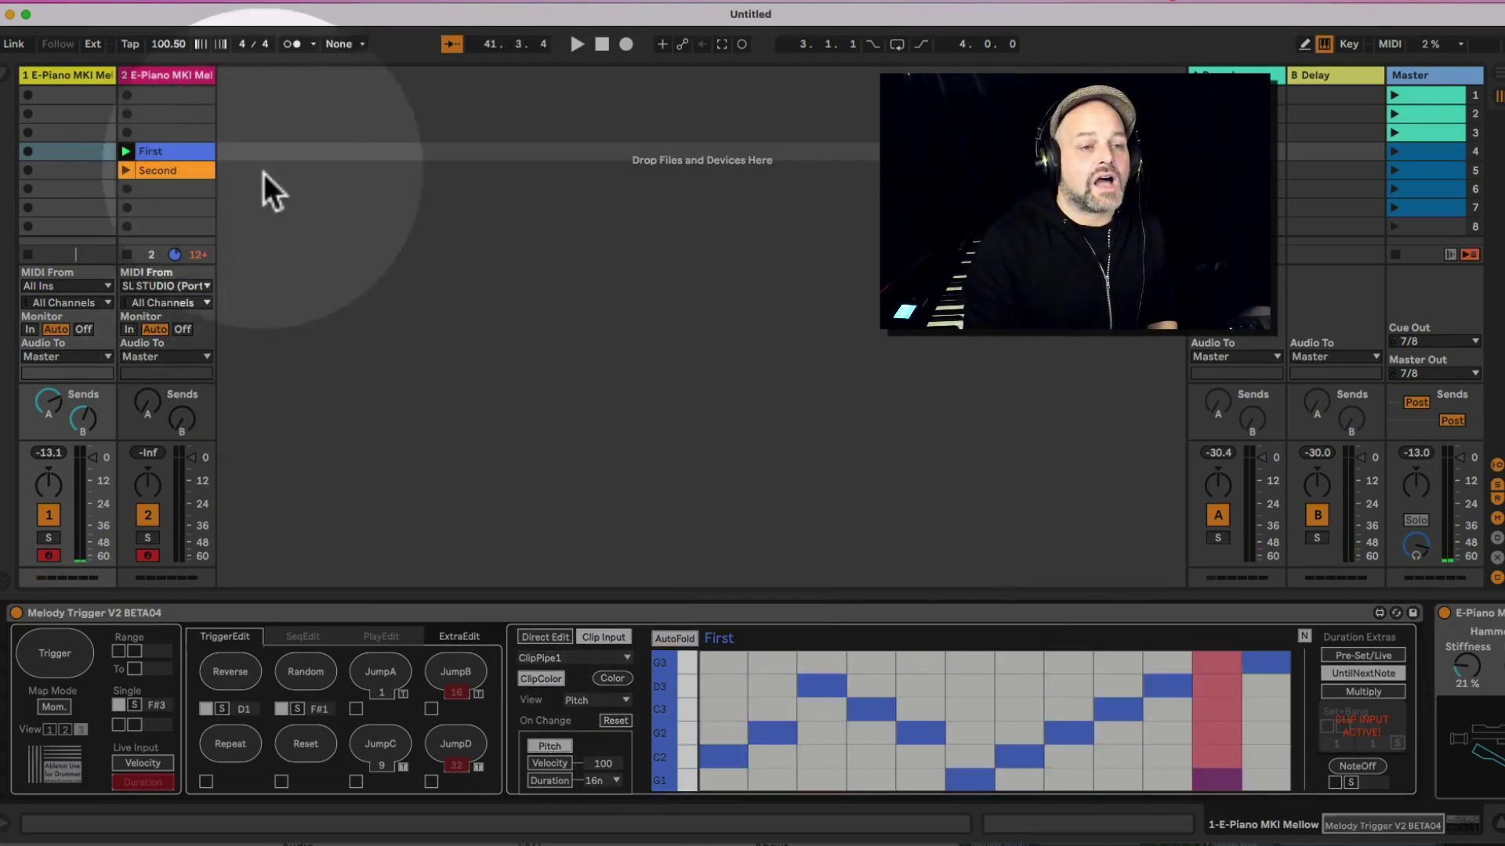
Enable ClipStart instead of ClipChange in the note-sending device, launch the Second clip and show it in Melody Trigger
click(169, 79)
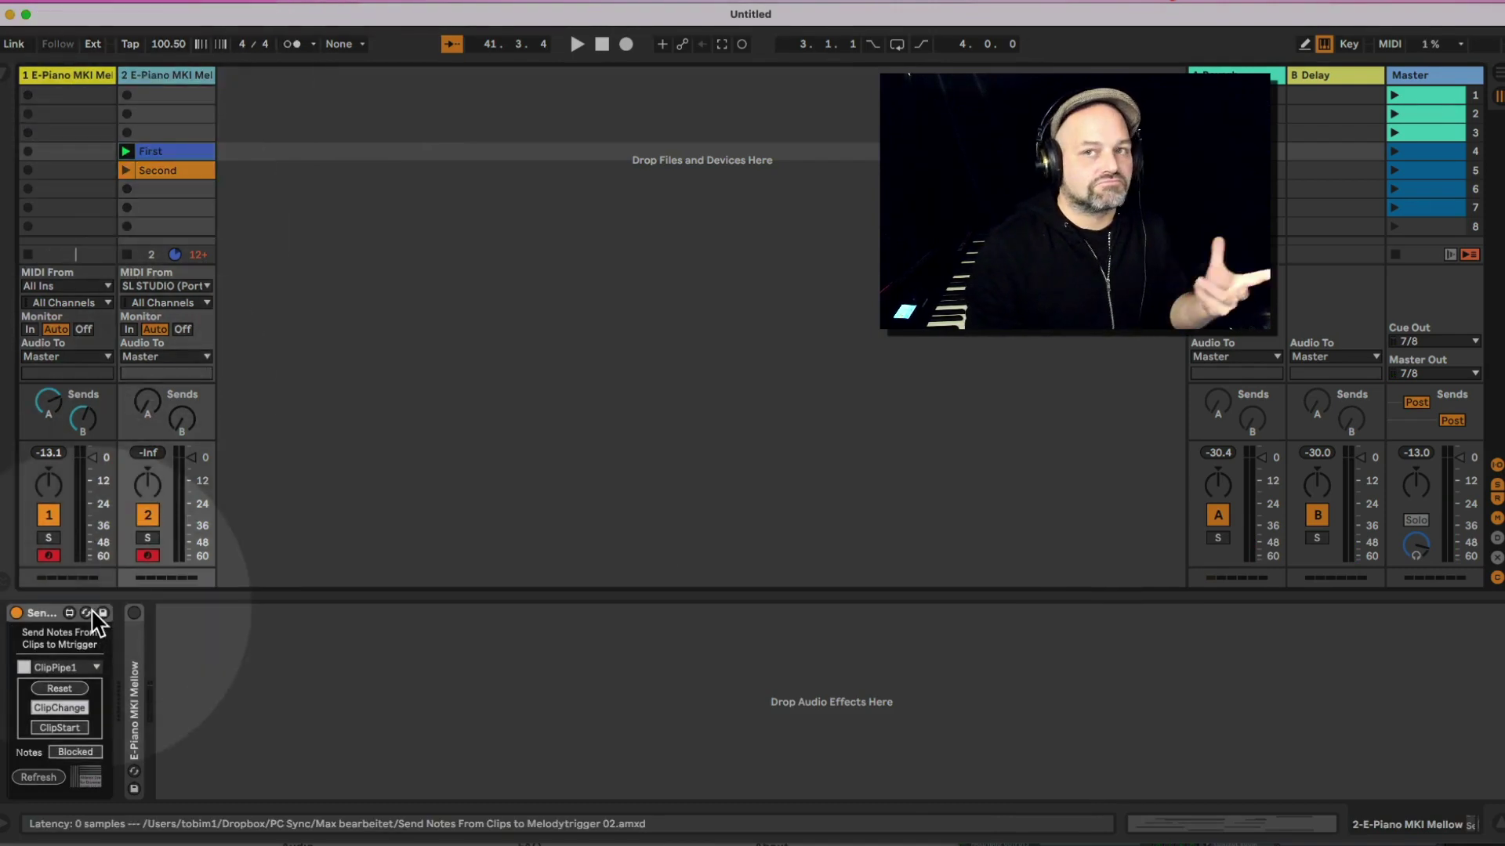
click(69, 729)
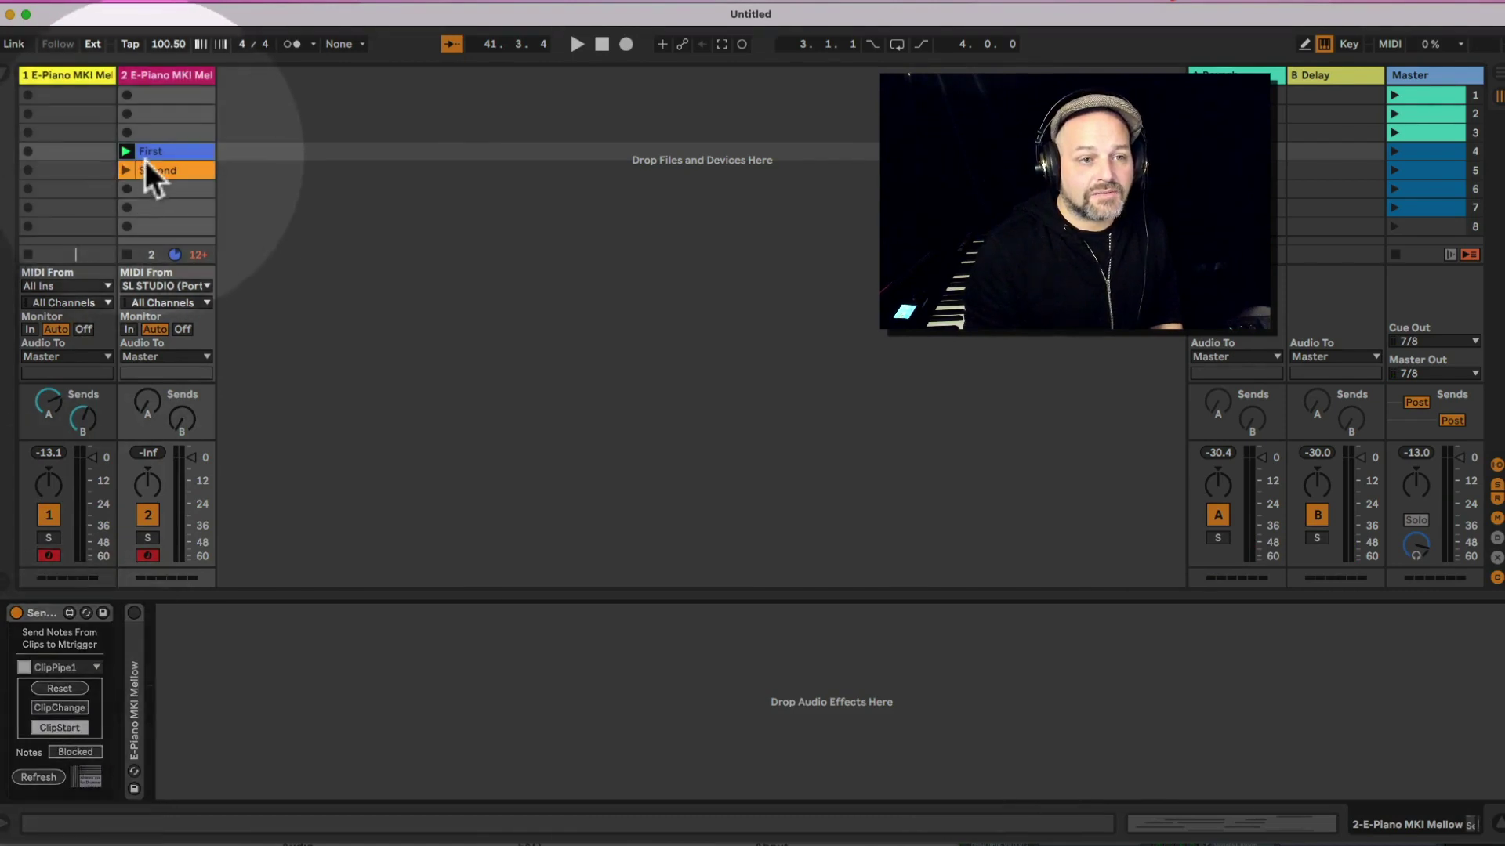
click(146, 154)
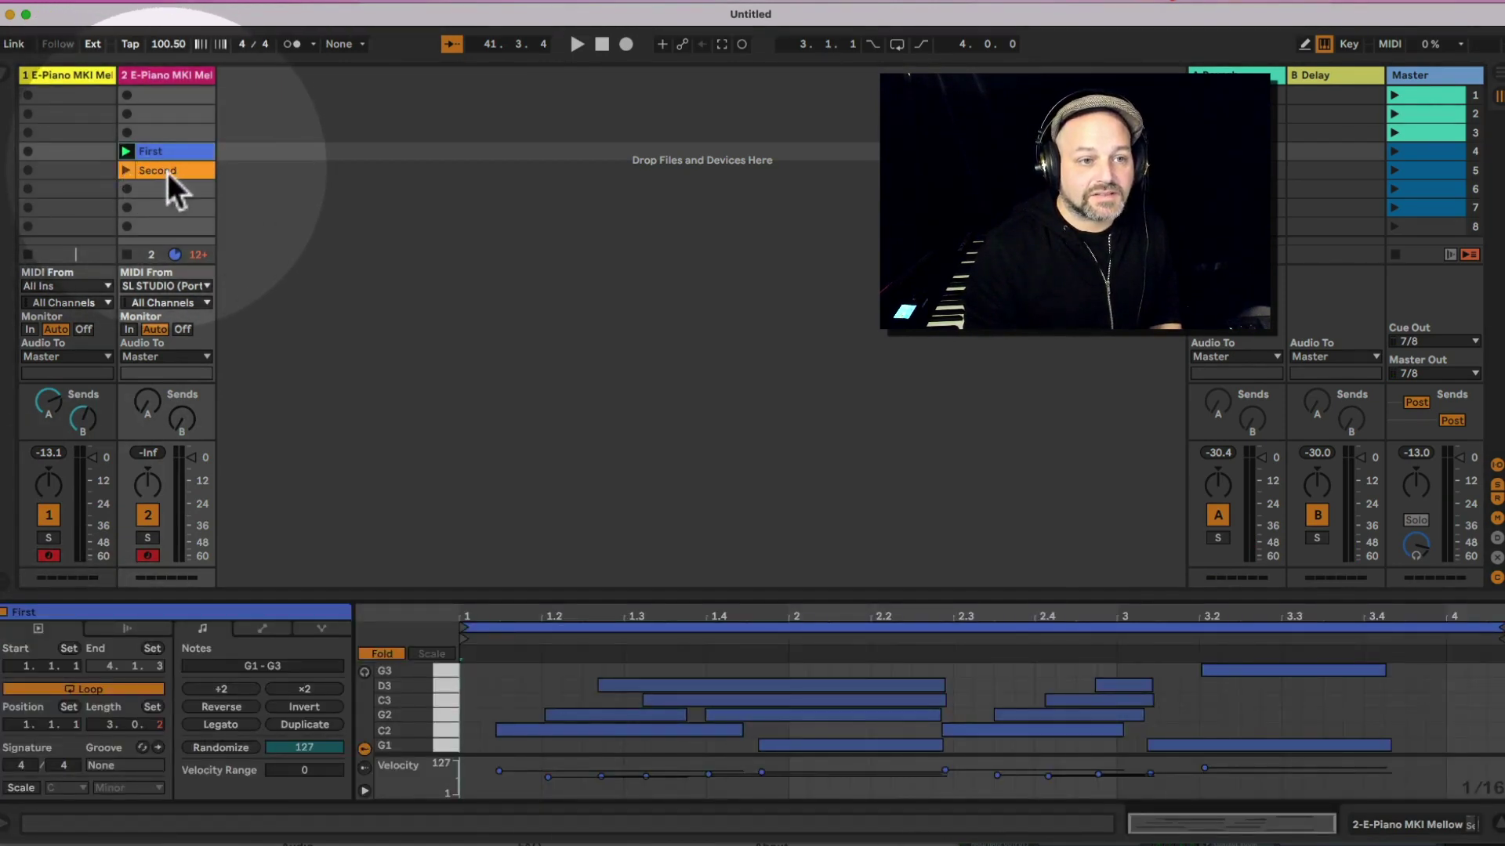
click(156, 172)
click(125, 171)
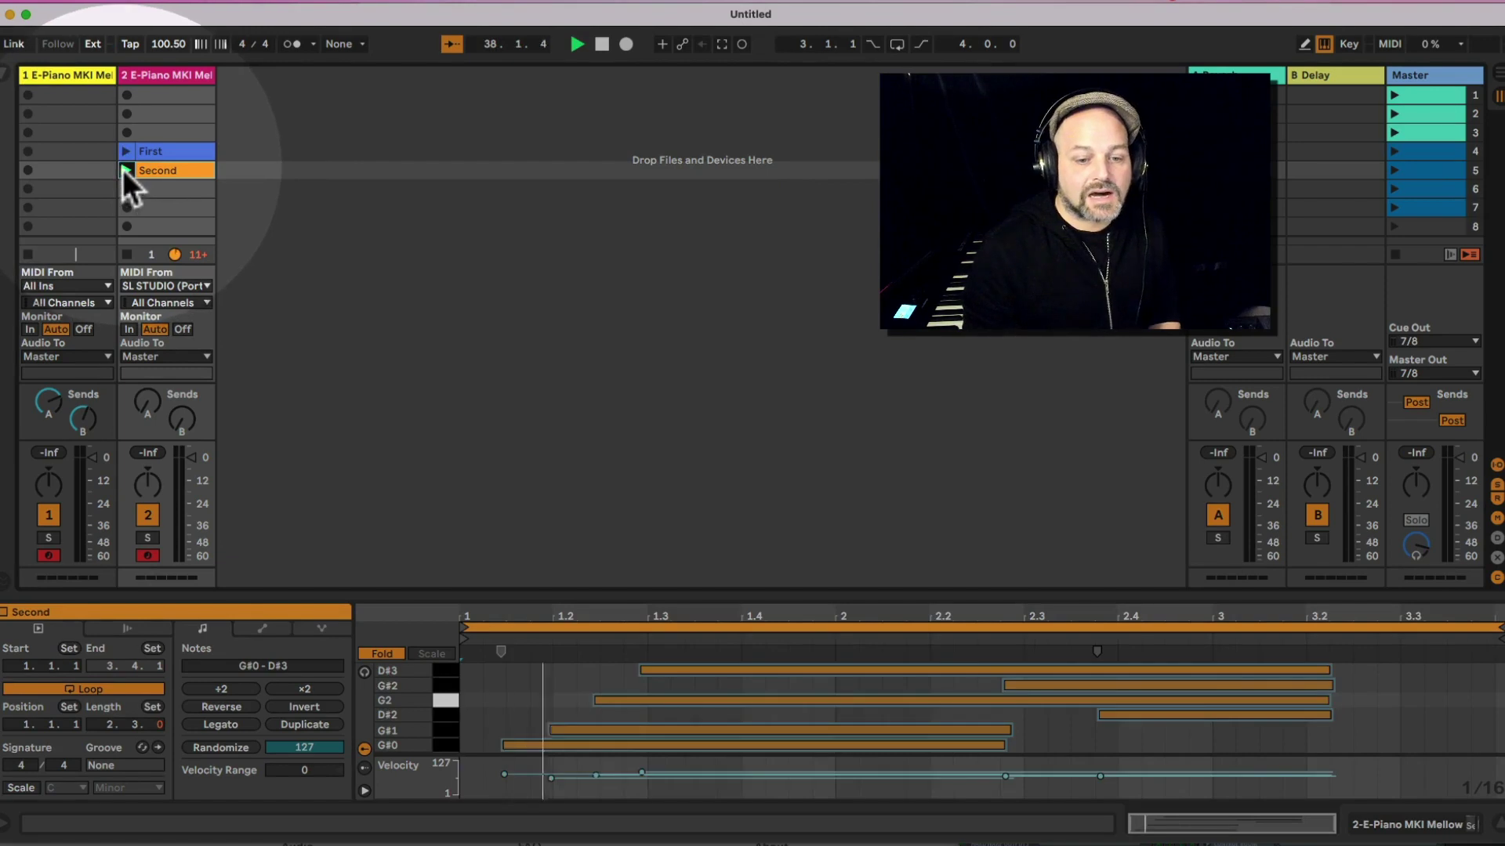
double_click(68, 77)
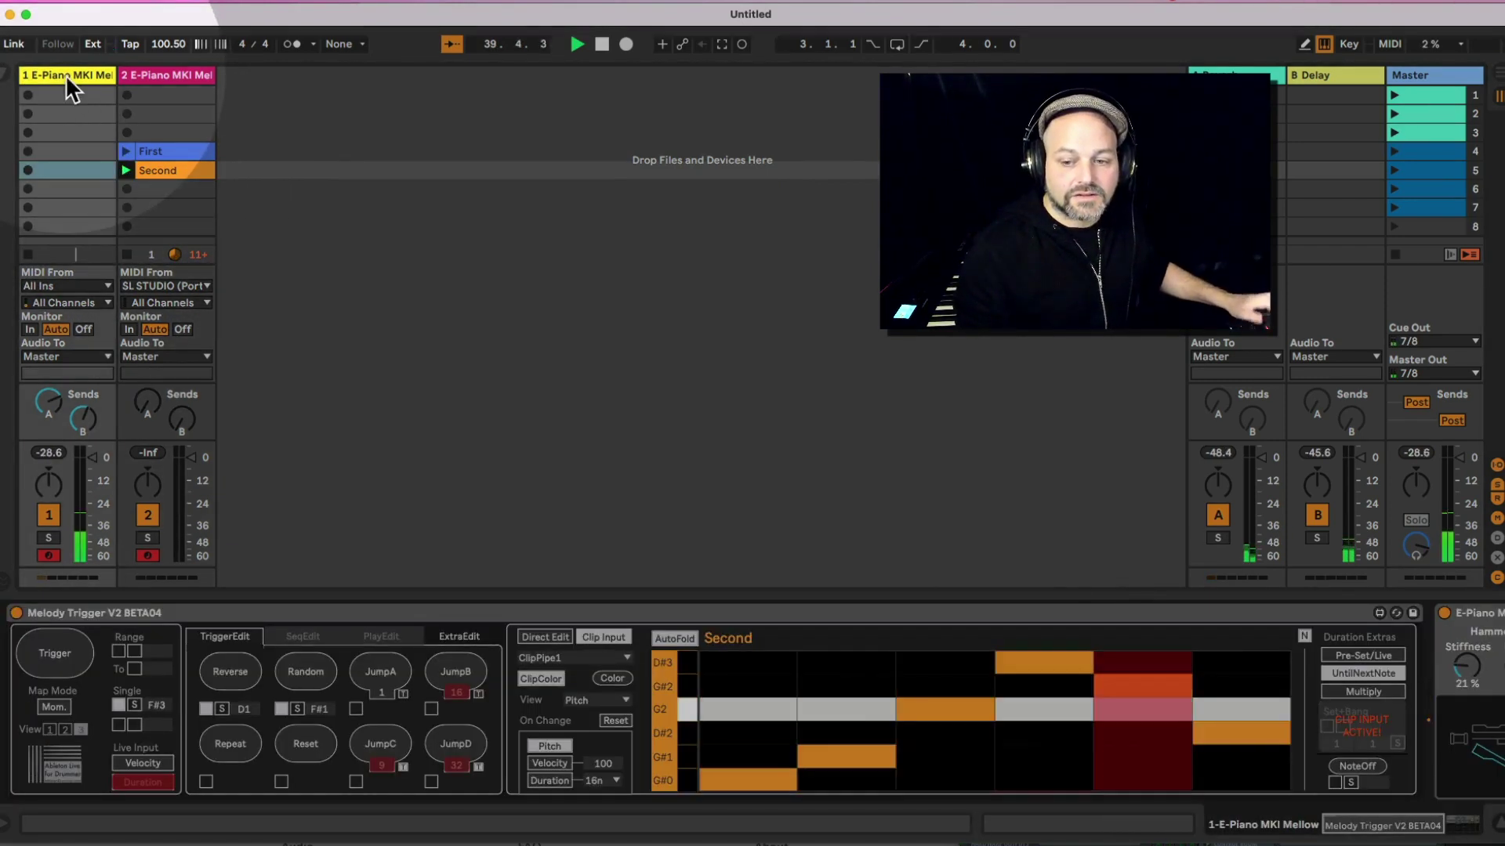
Compare the looping Second clip's notes and start point with its Melody Trigger grid, and stop playback
click(162, 173)
click(179, 174)
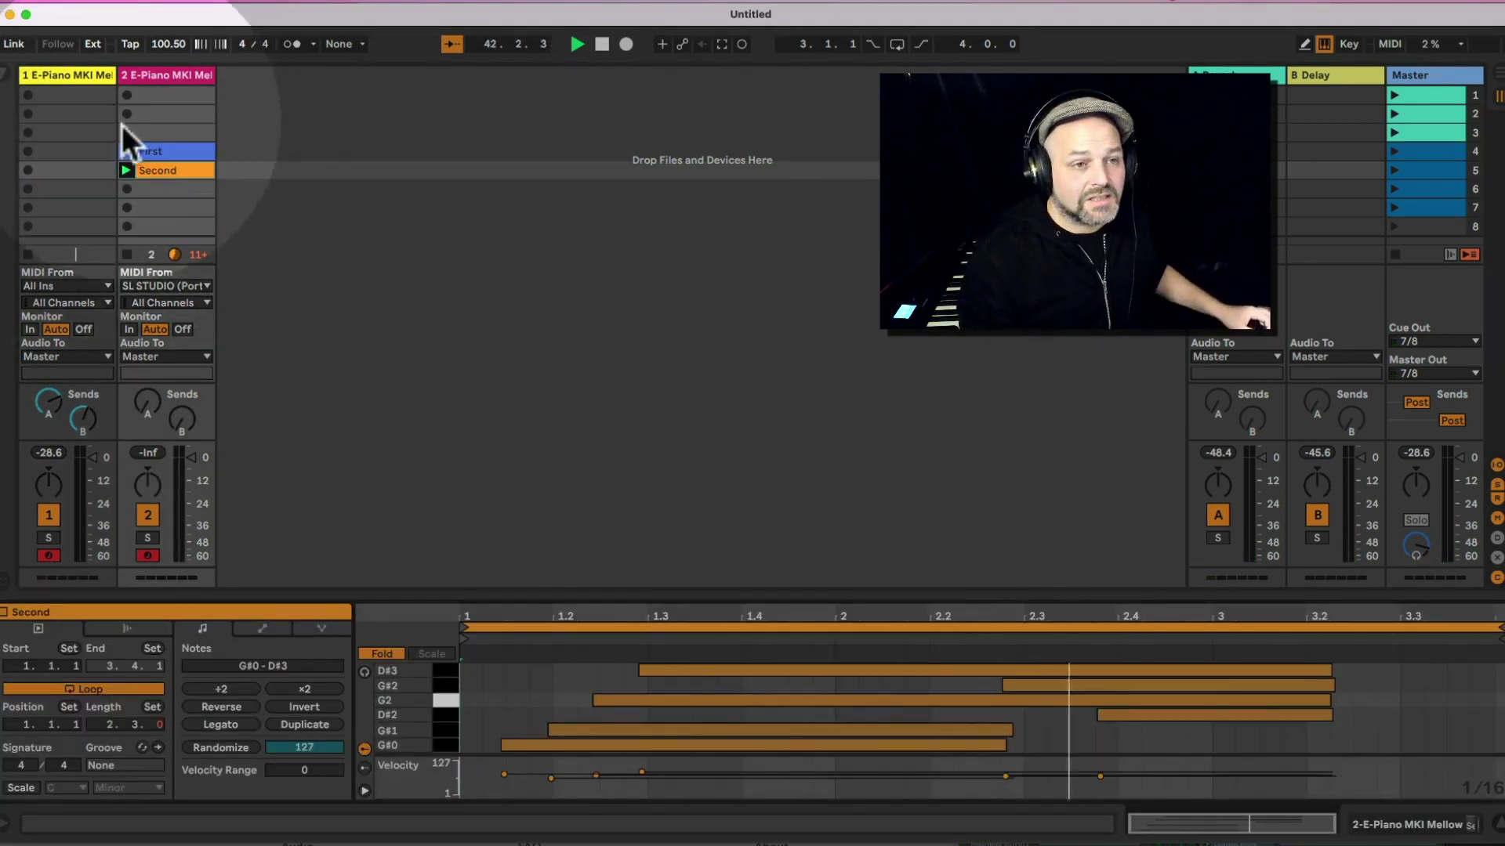
click(69, 79)
click(69, 79)
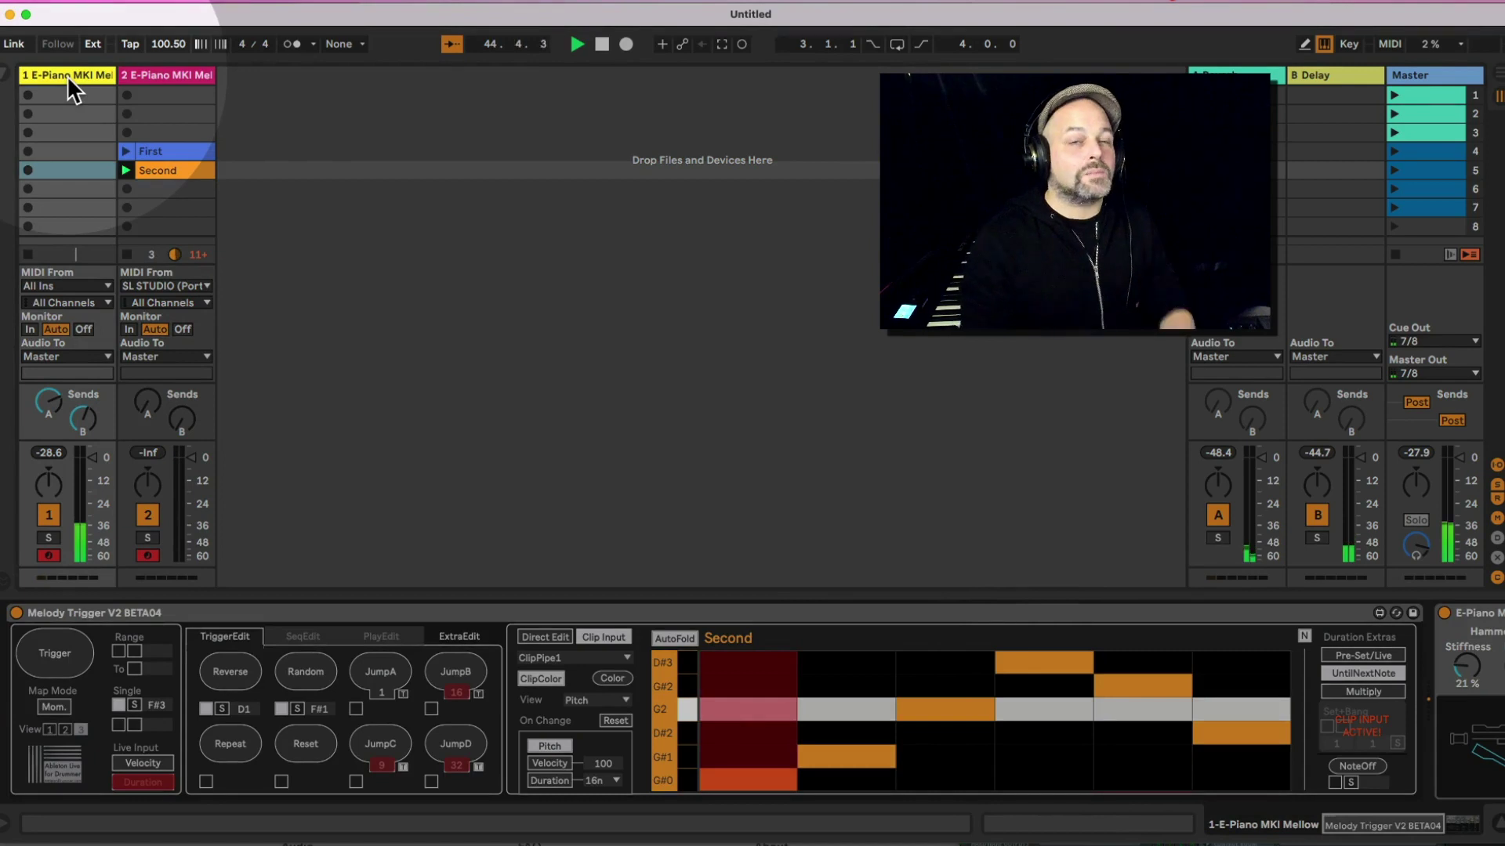
click(185, 171)
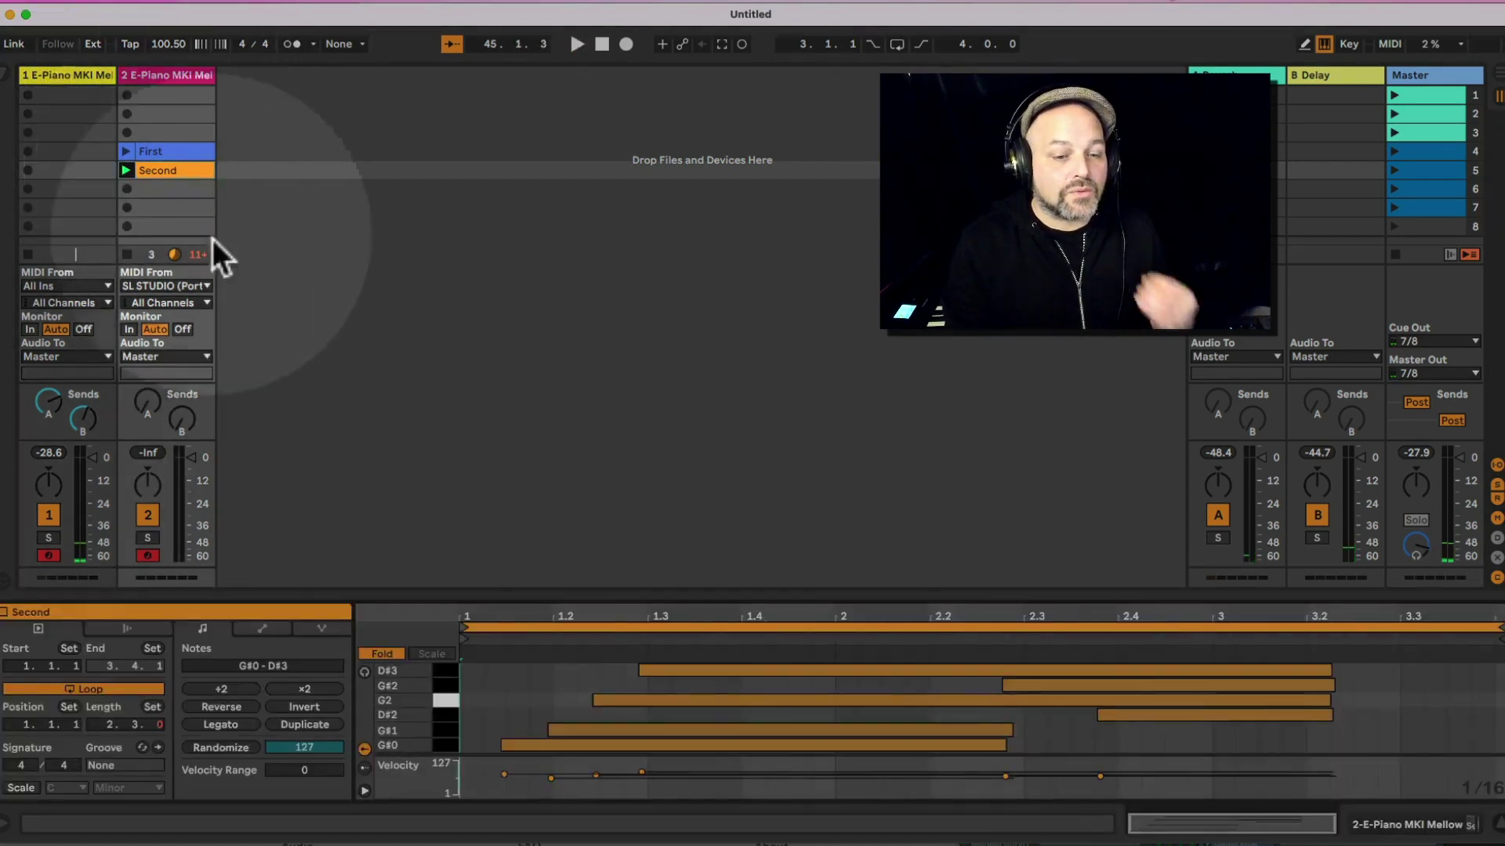
click(465, 672)
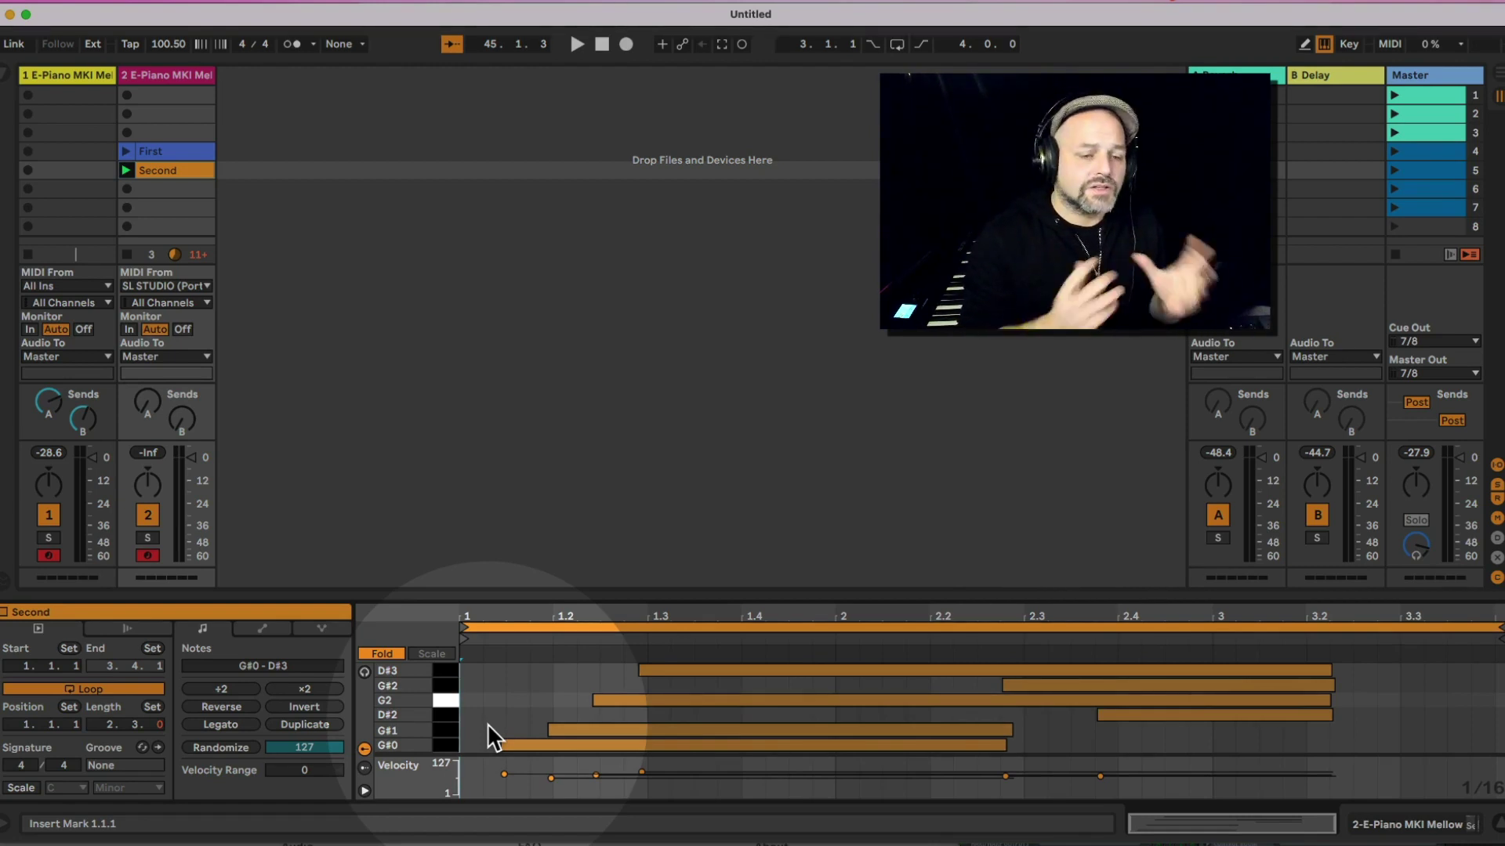
Switch the Melody Trigger on the third MIDI track to Clip Input mode
click(162, 78)
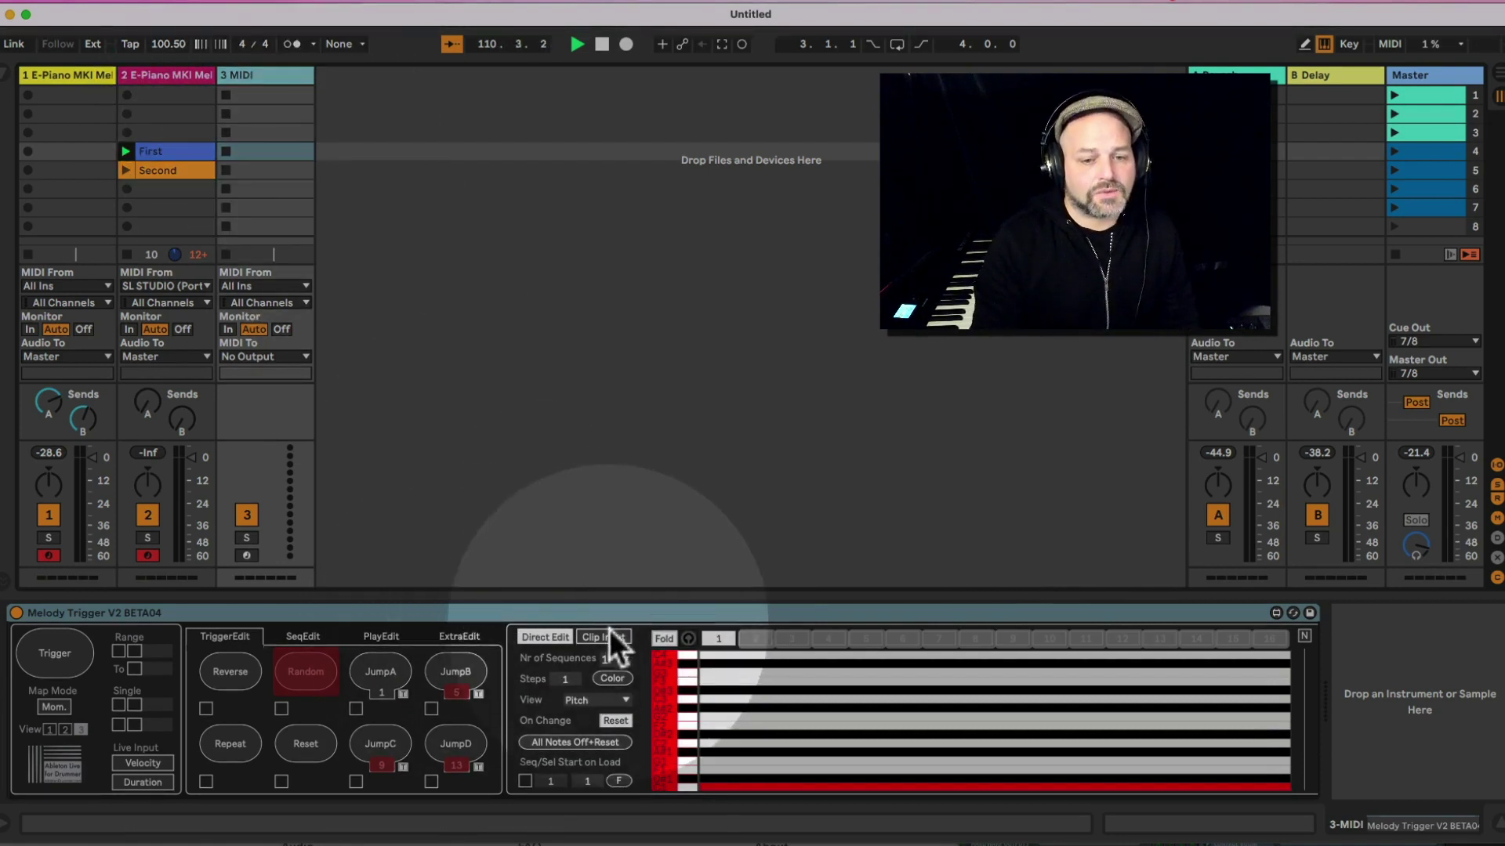
click(613, 638)
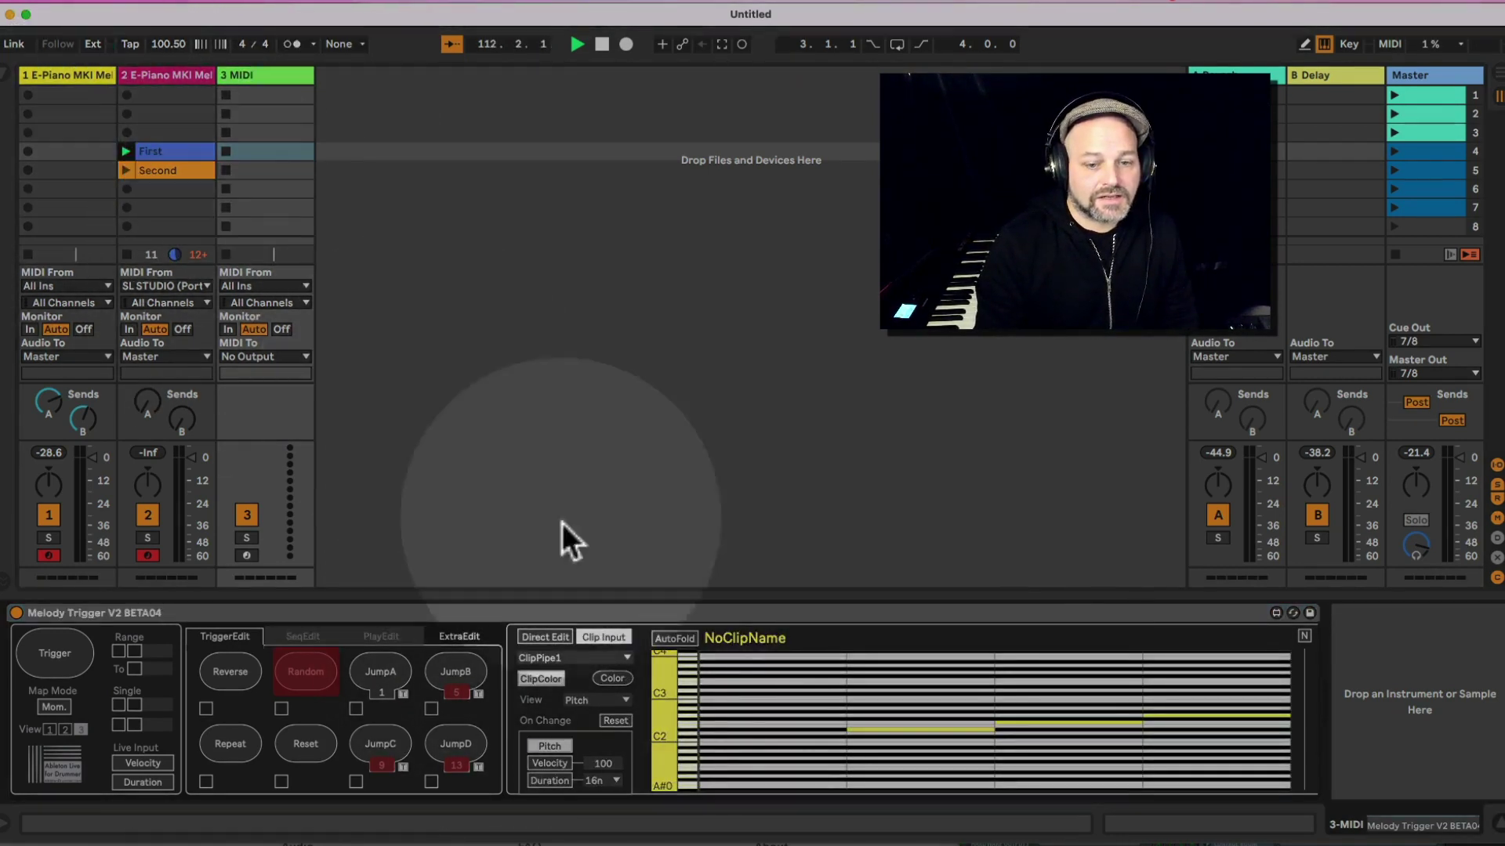
Check that the Melody Triggers on the third and first tracks and the second track's note-sending device all use ClipPipe1
click(586, 657)
click(587, 660)
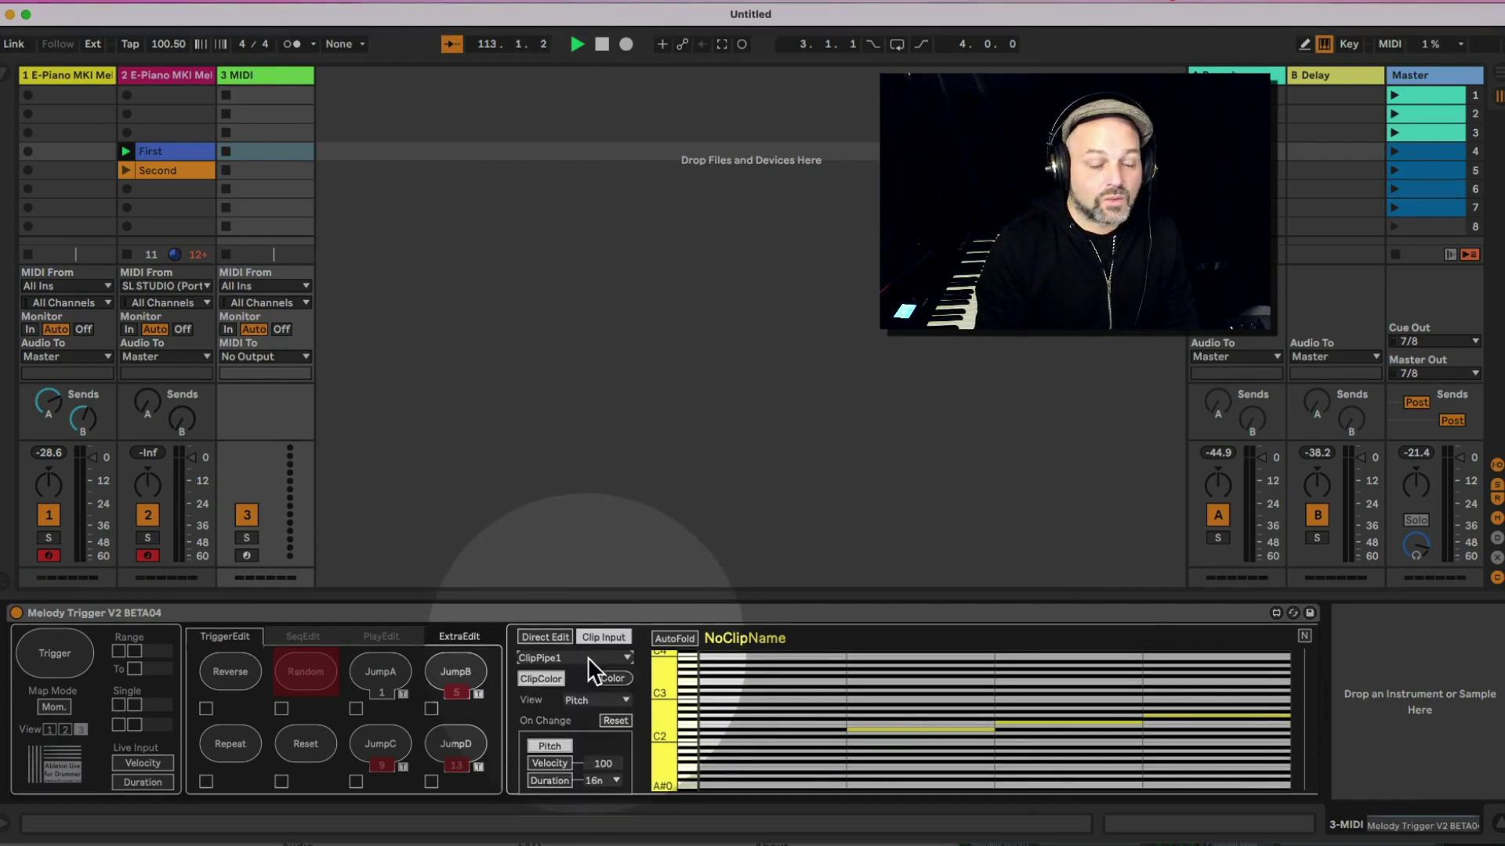
click(86, 73)
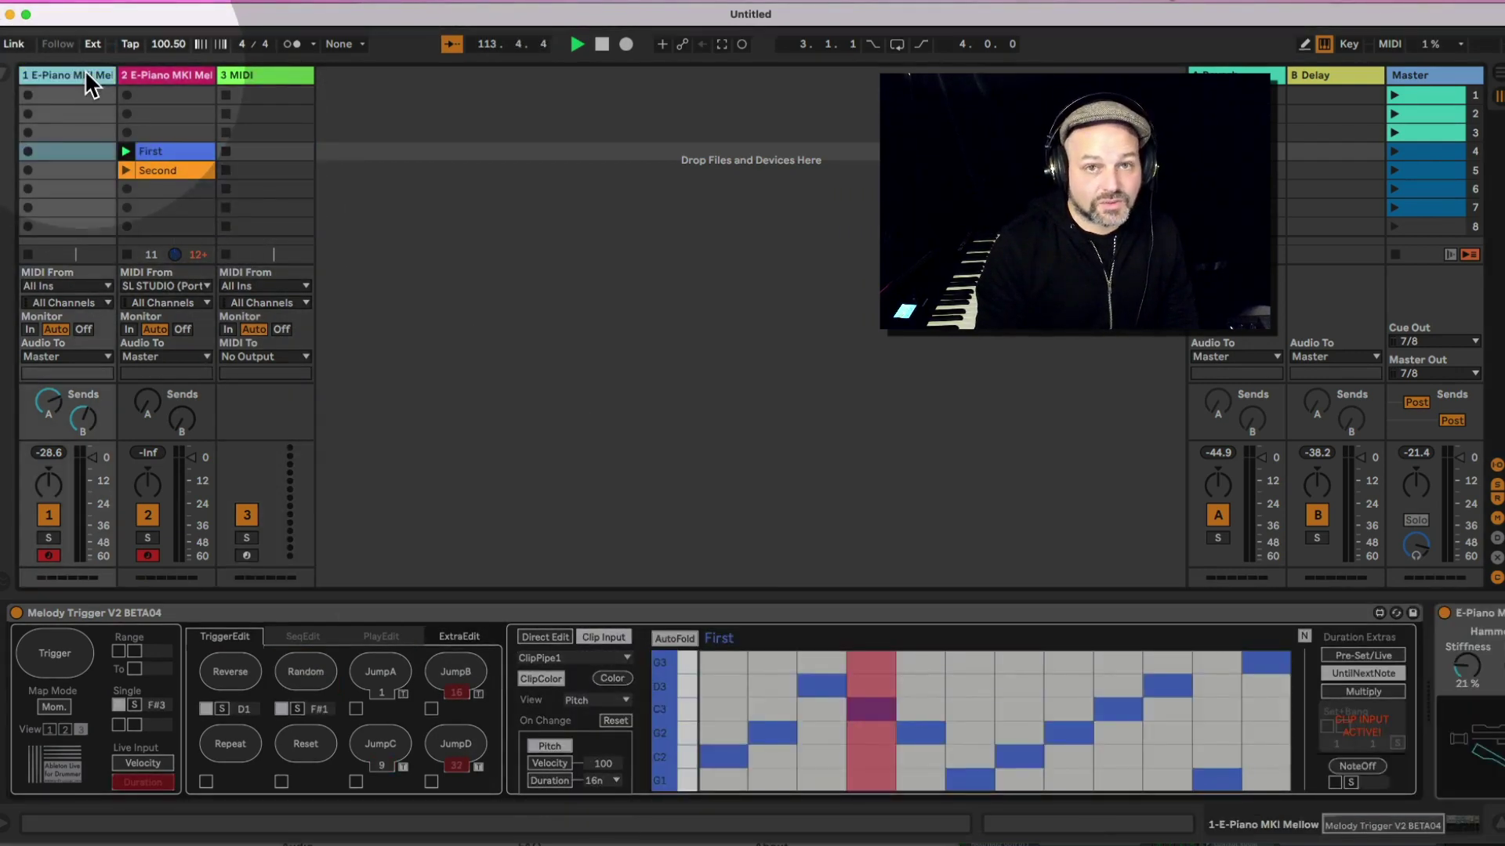
click(159, 75)
click(77, 668)
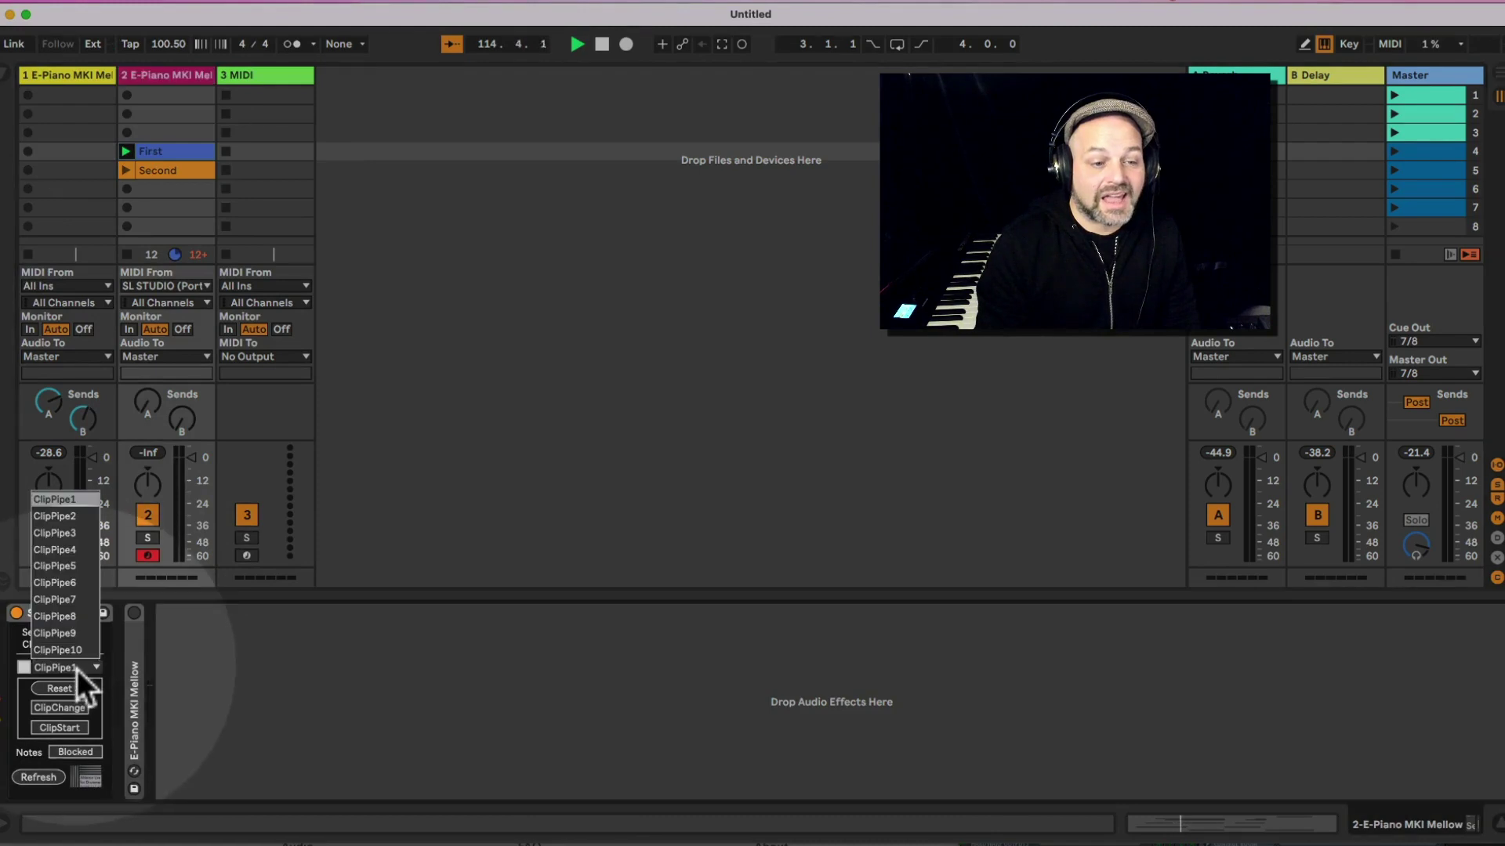
click(77, 669)
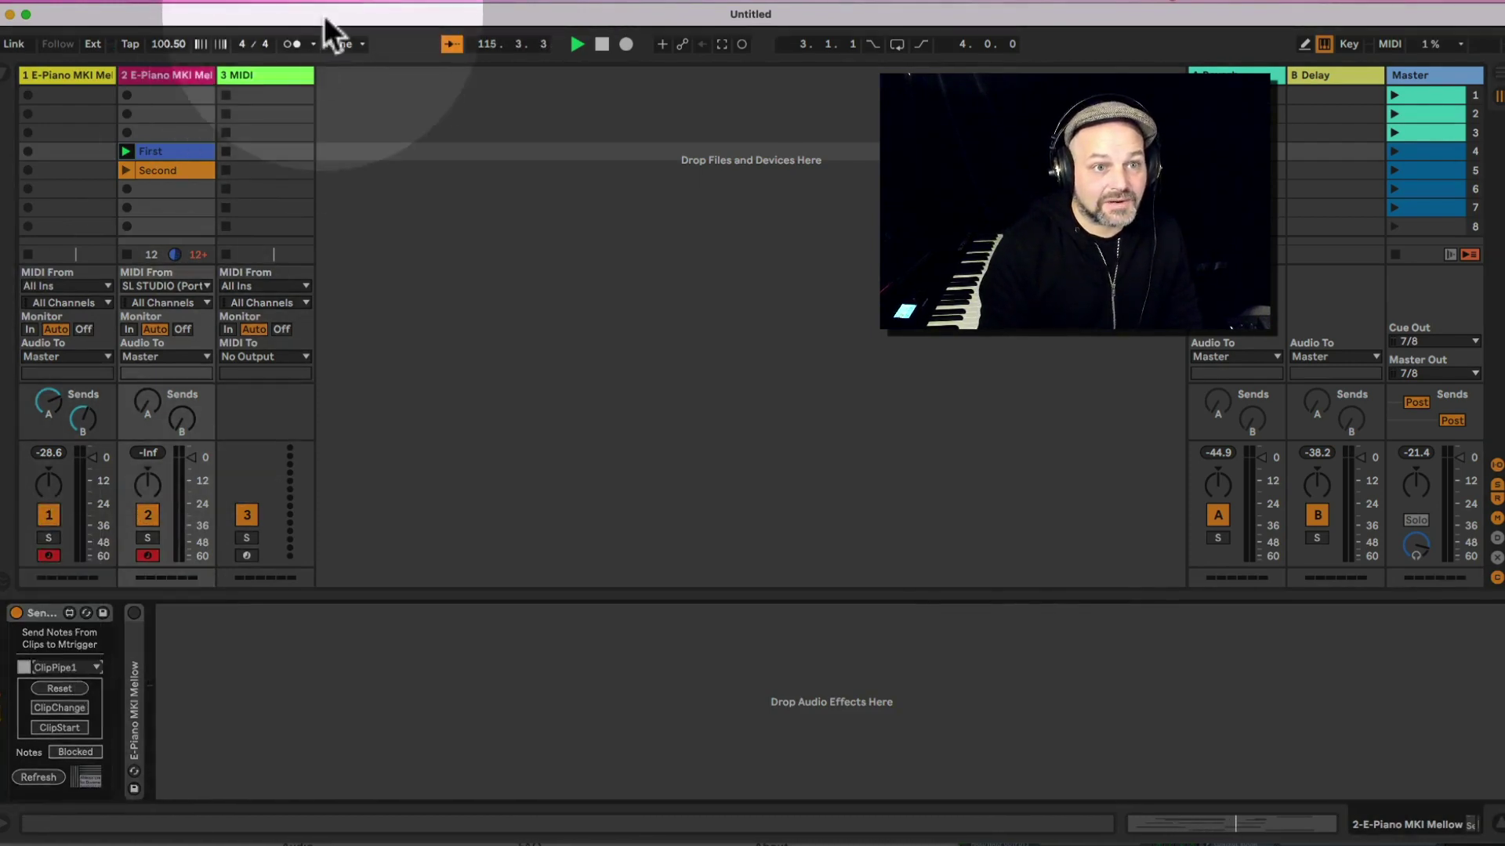
Relaunch the First clip and show its notes in the third track's Melody Trigger
click(125, 152)
click(255, 74)
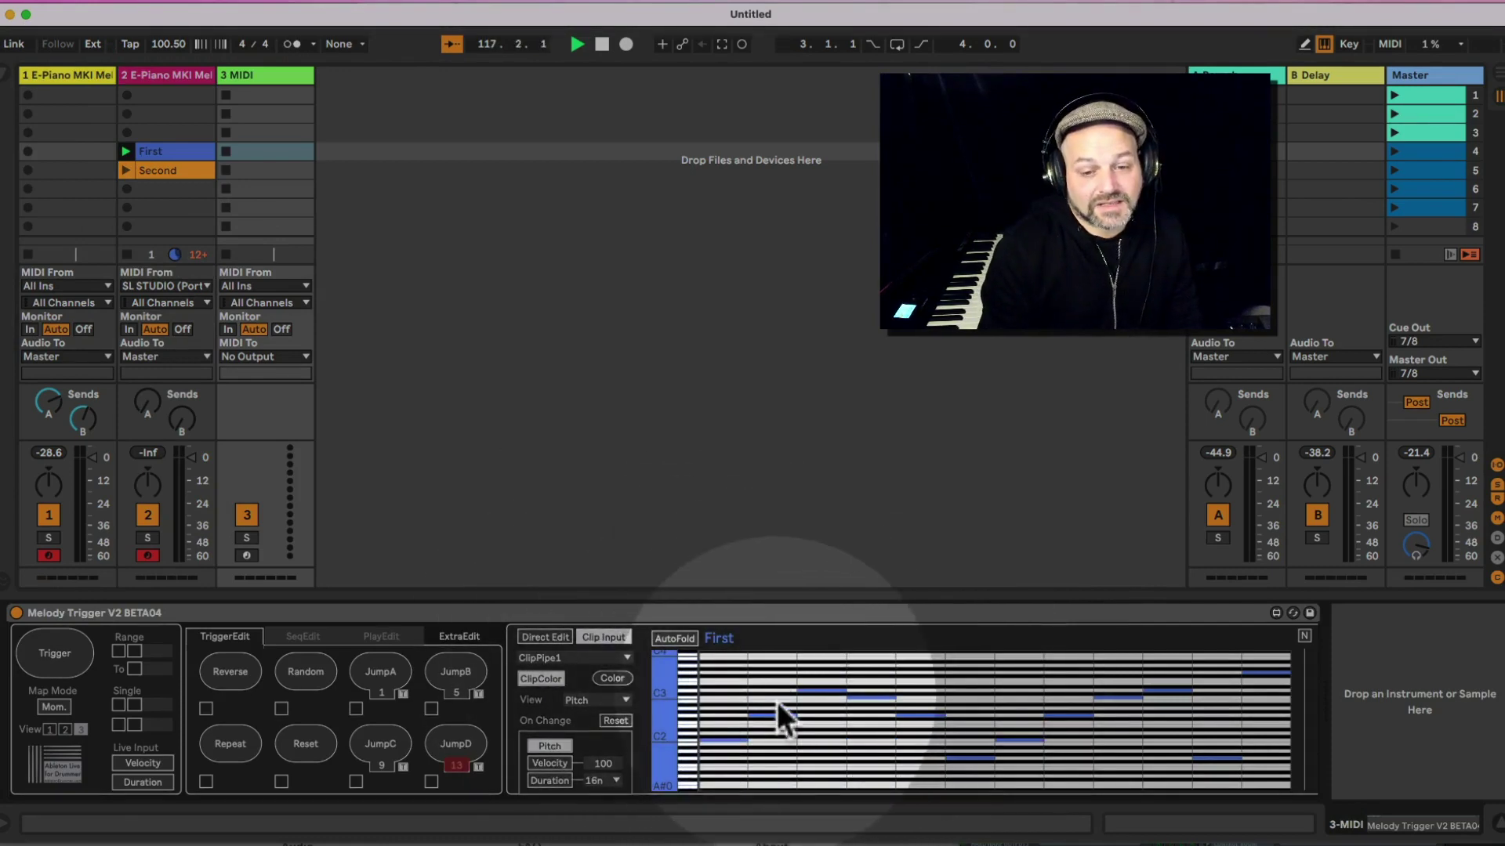
Load the Analog preset Glass High Strings Pad from the browser onto the third track after Melody Trigger
click(8, 77)
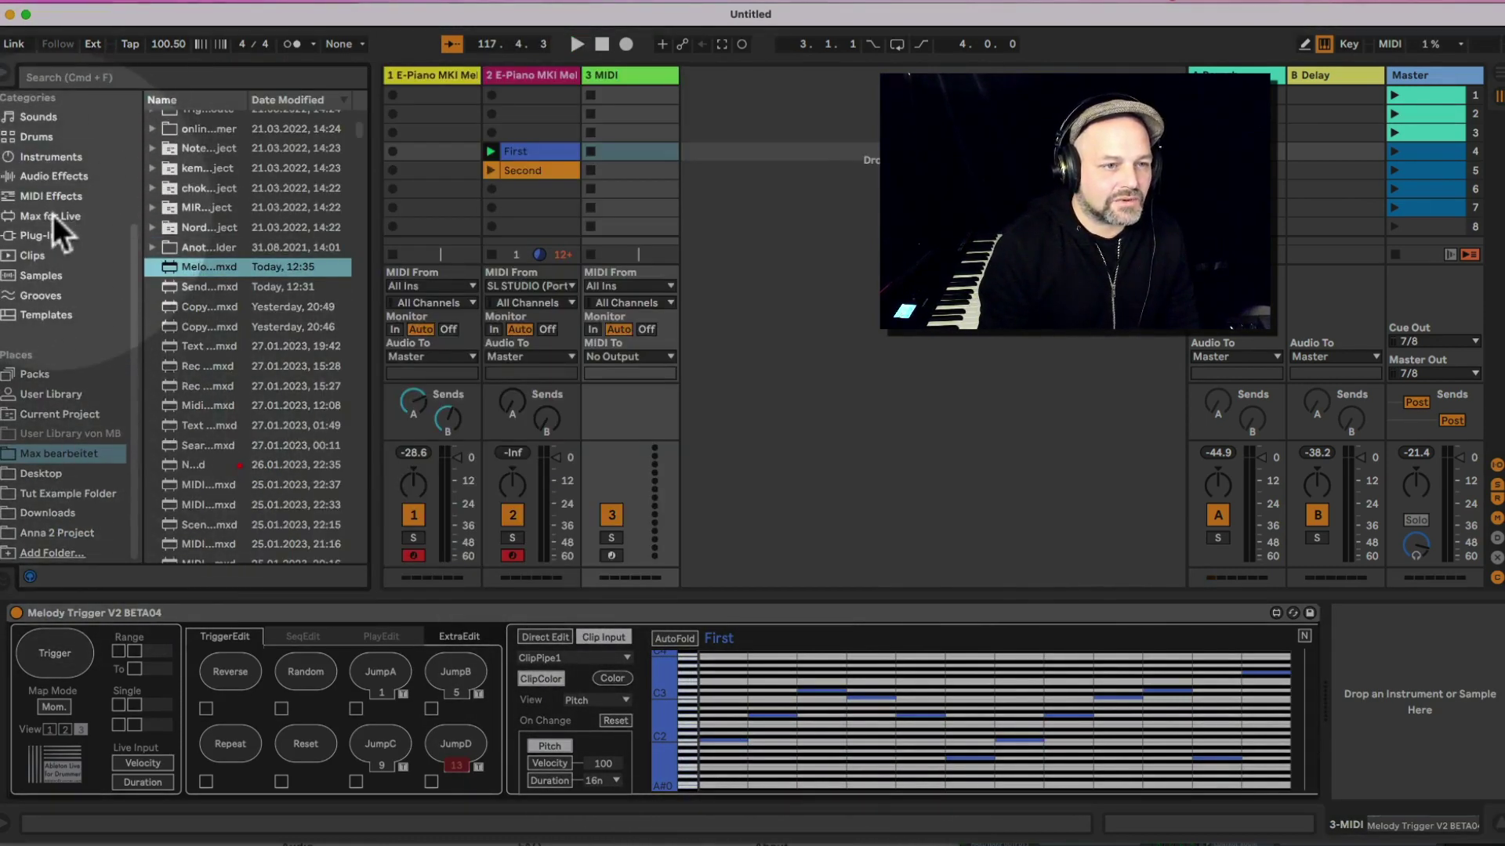
click(50, 158)
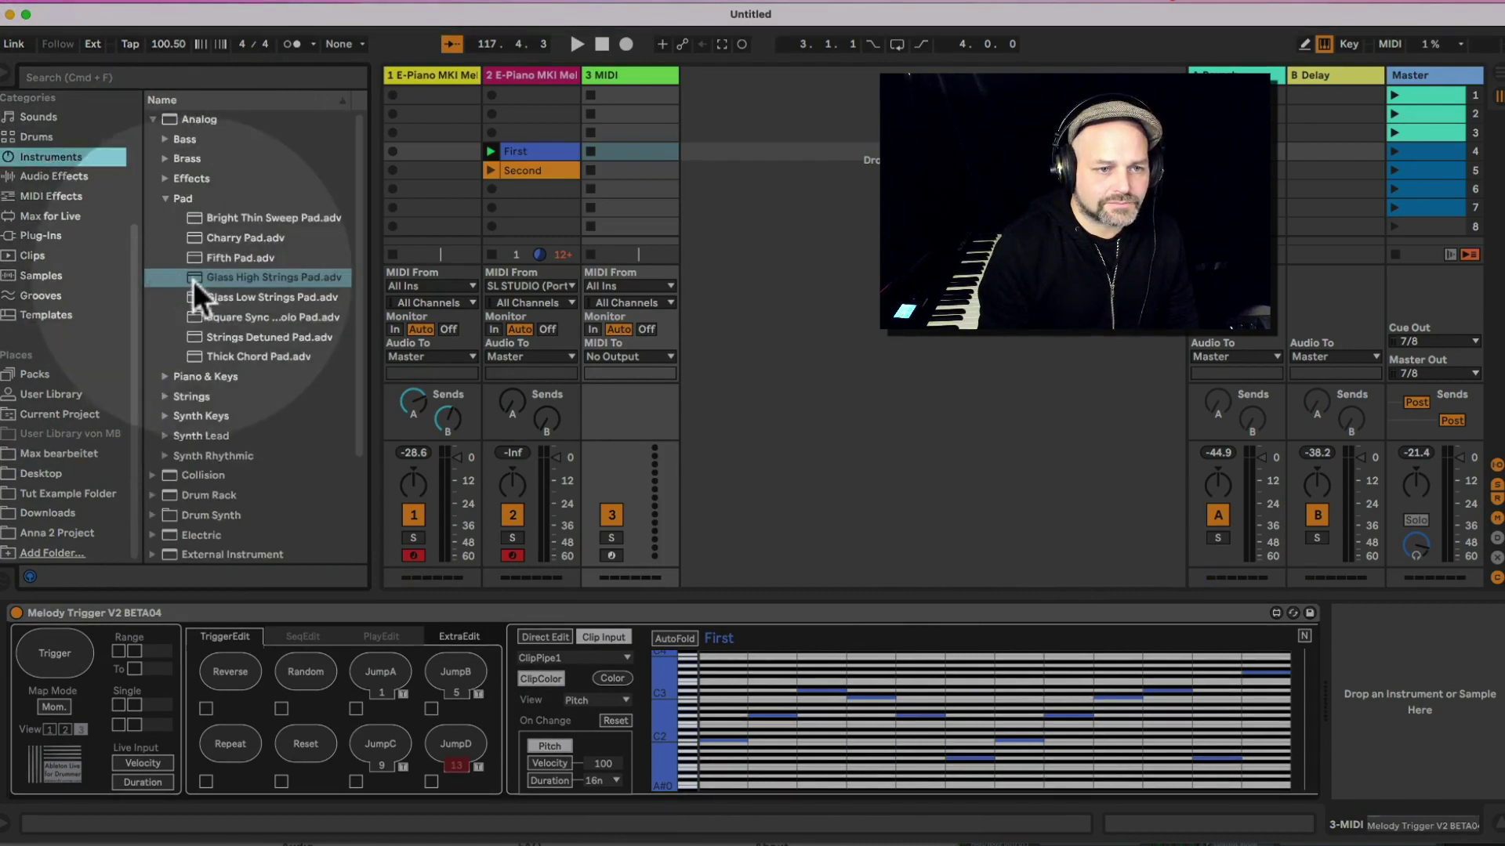
drag(193, 281, 1395, 694)
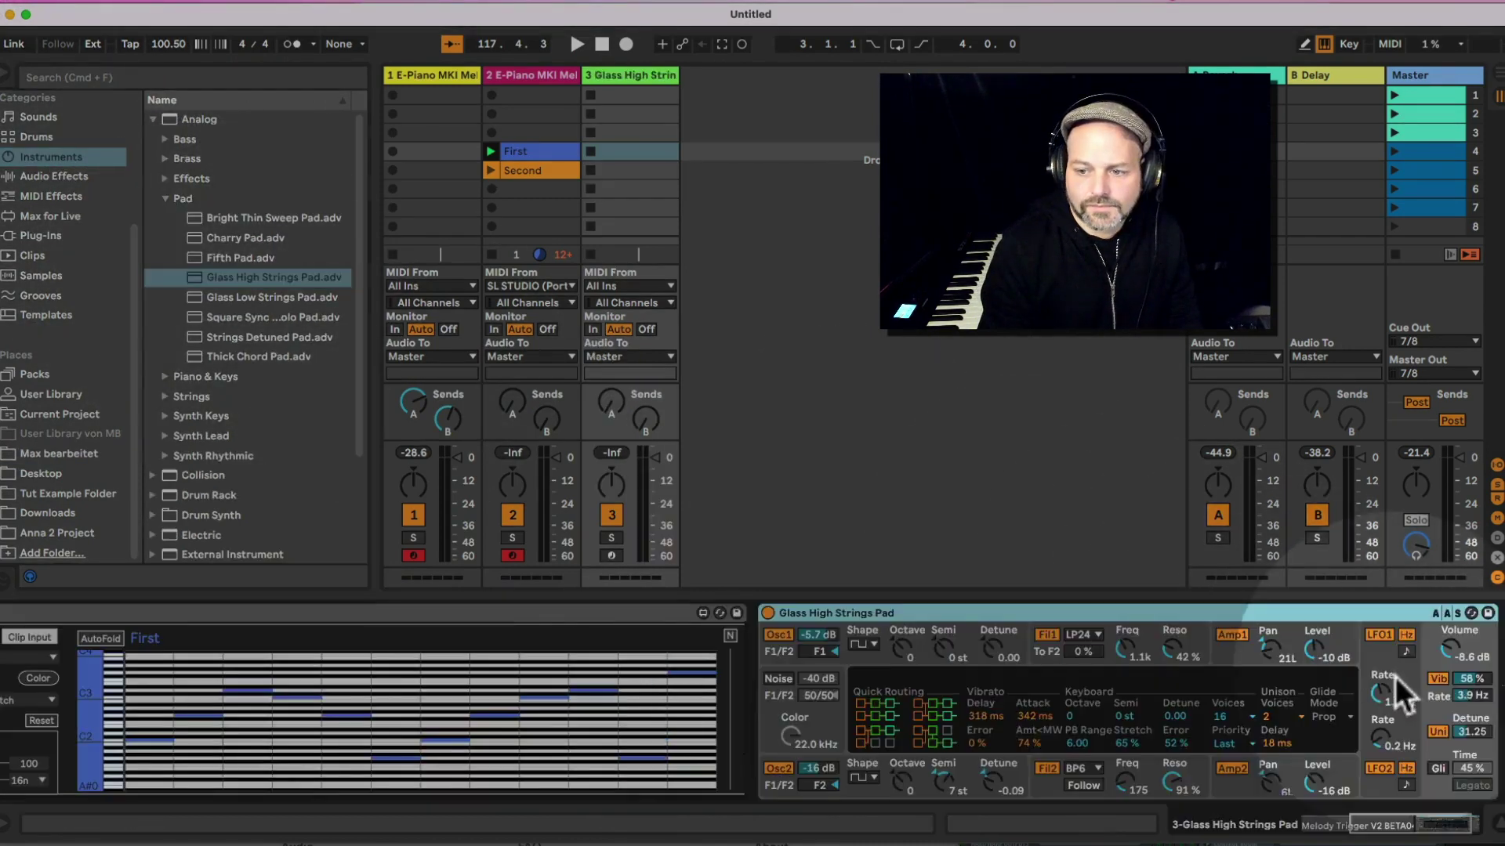
click(6, 77)
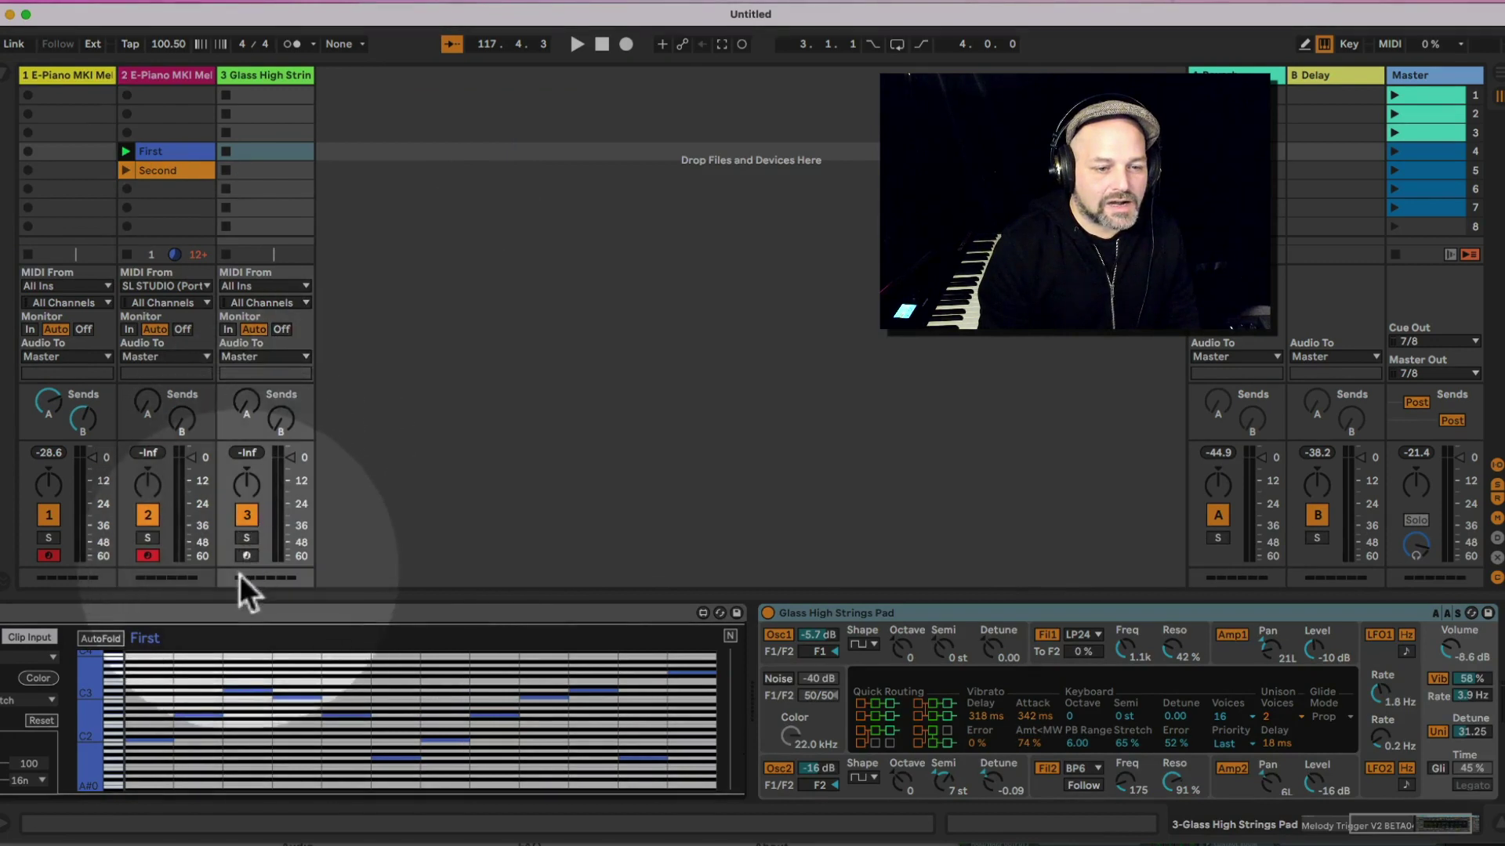
Arm the third track and set its MIDI input to SPD-SX PRO
click(246, 555)
click(265, 287)
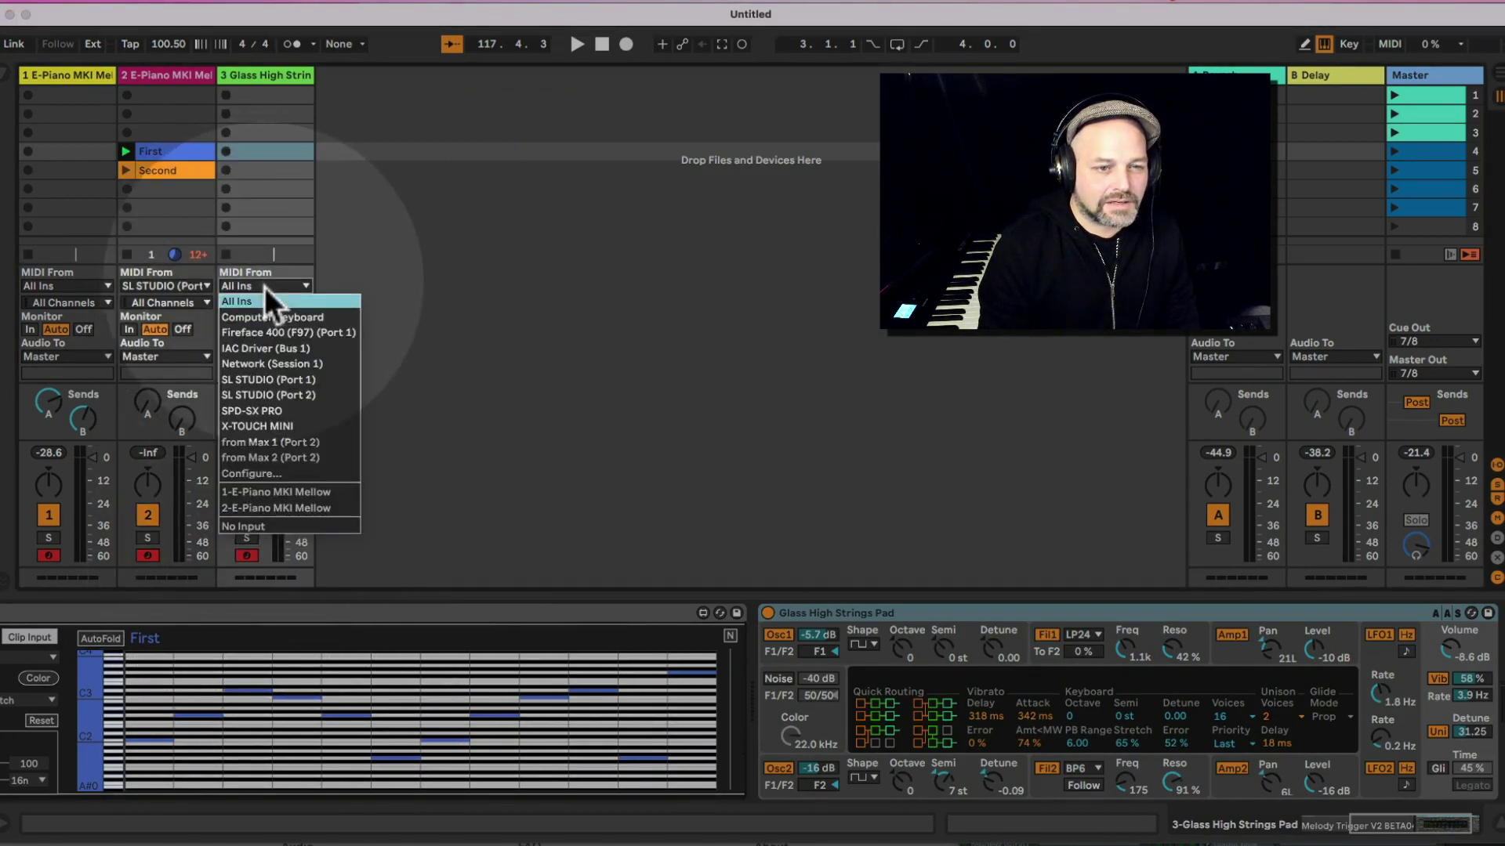
click(325, 412)
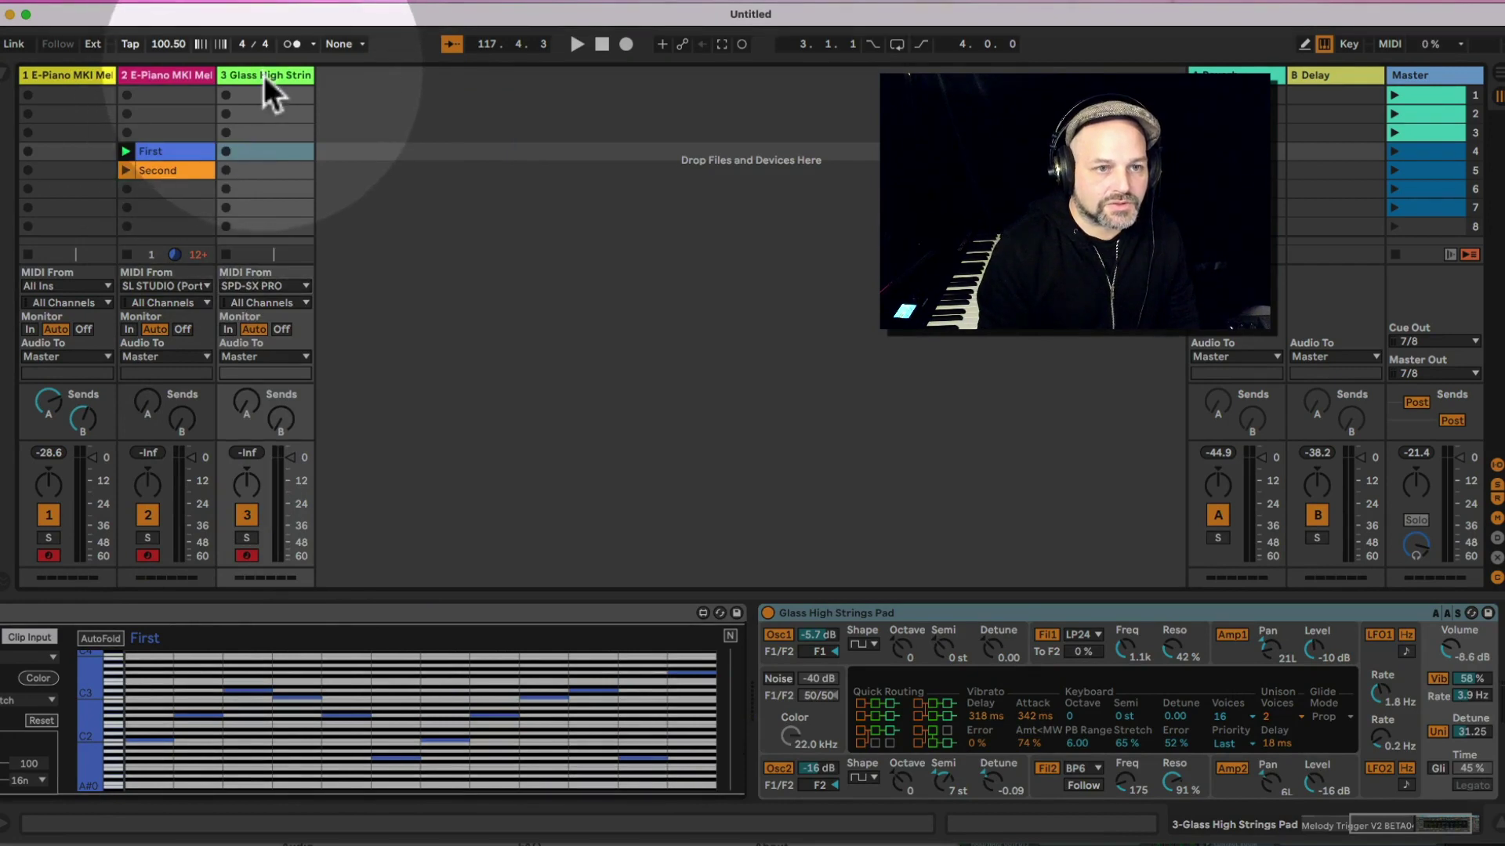
Map the single trigger note of the third track's Melody Trigger to F#3
click(1401, 823)
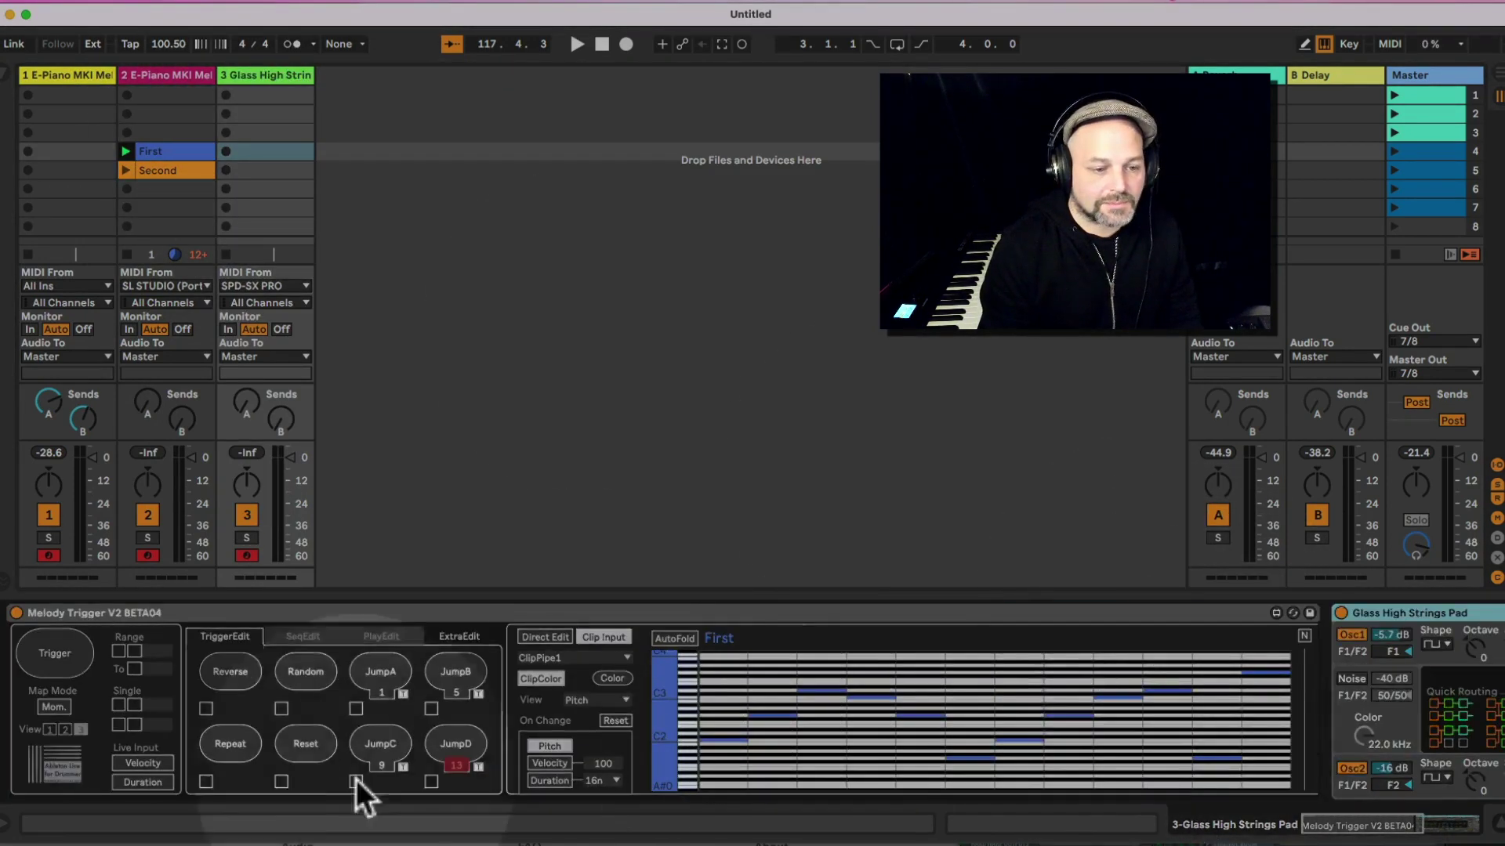
click(119, 709)
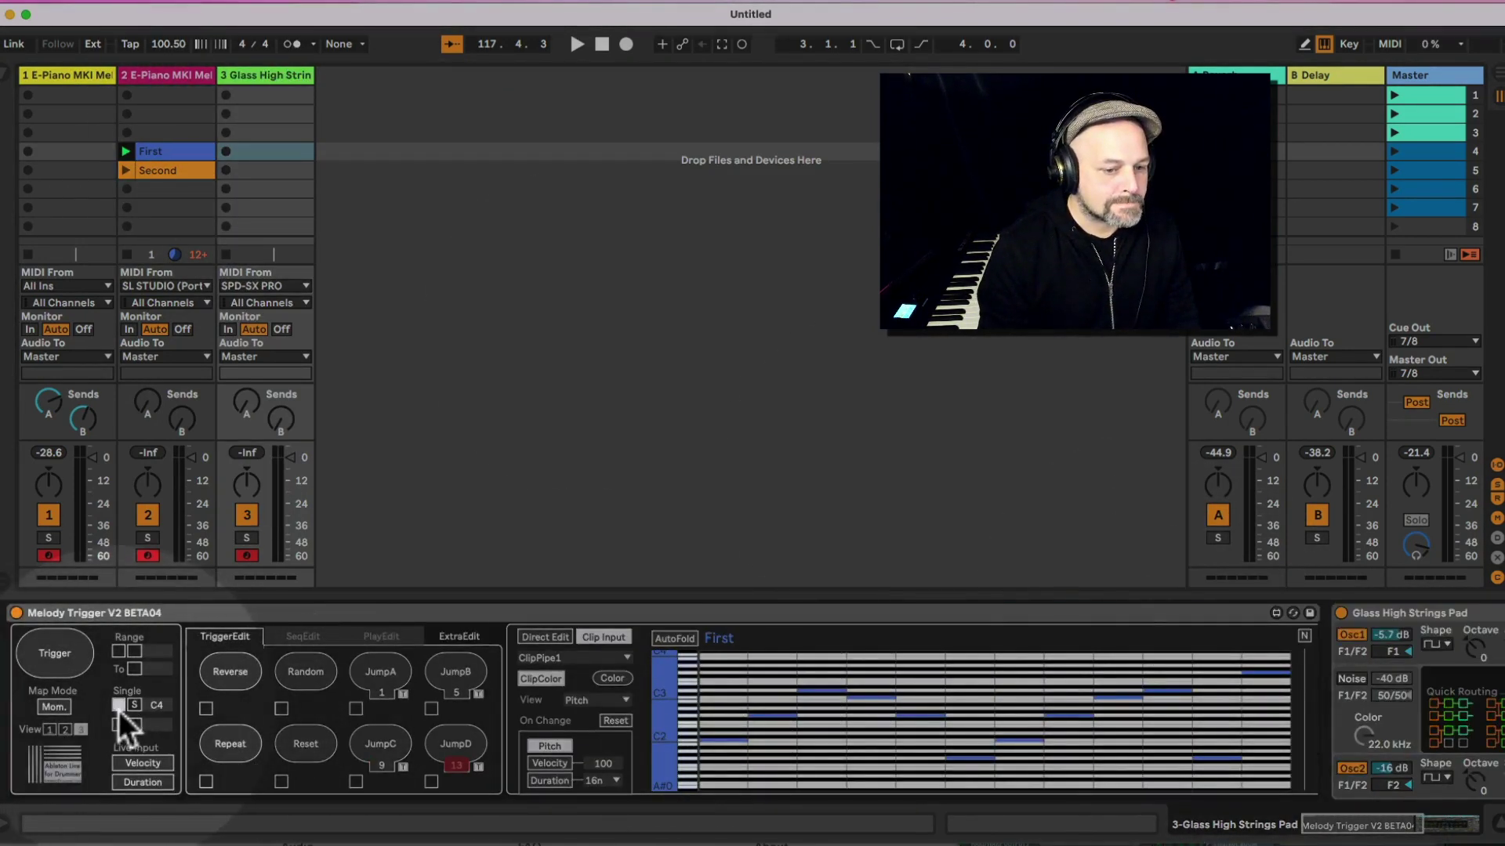
click(131, 705)
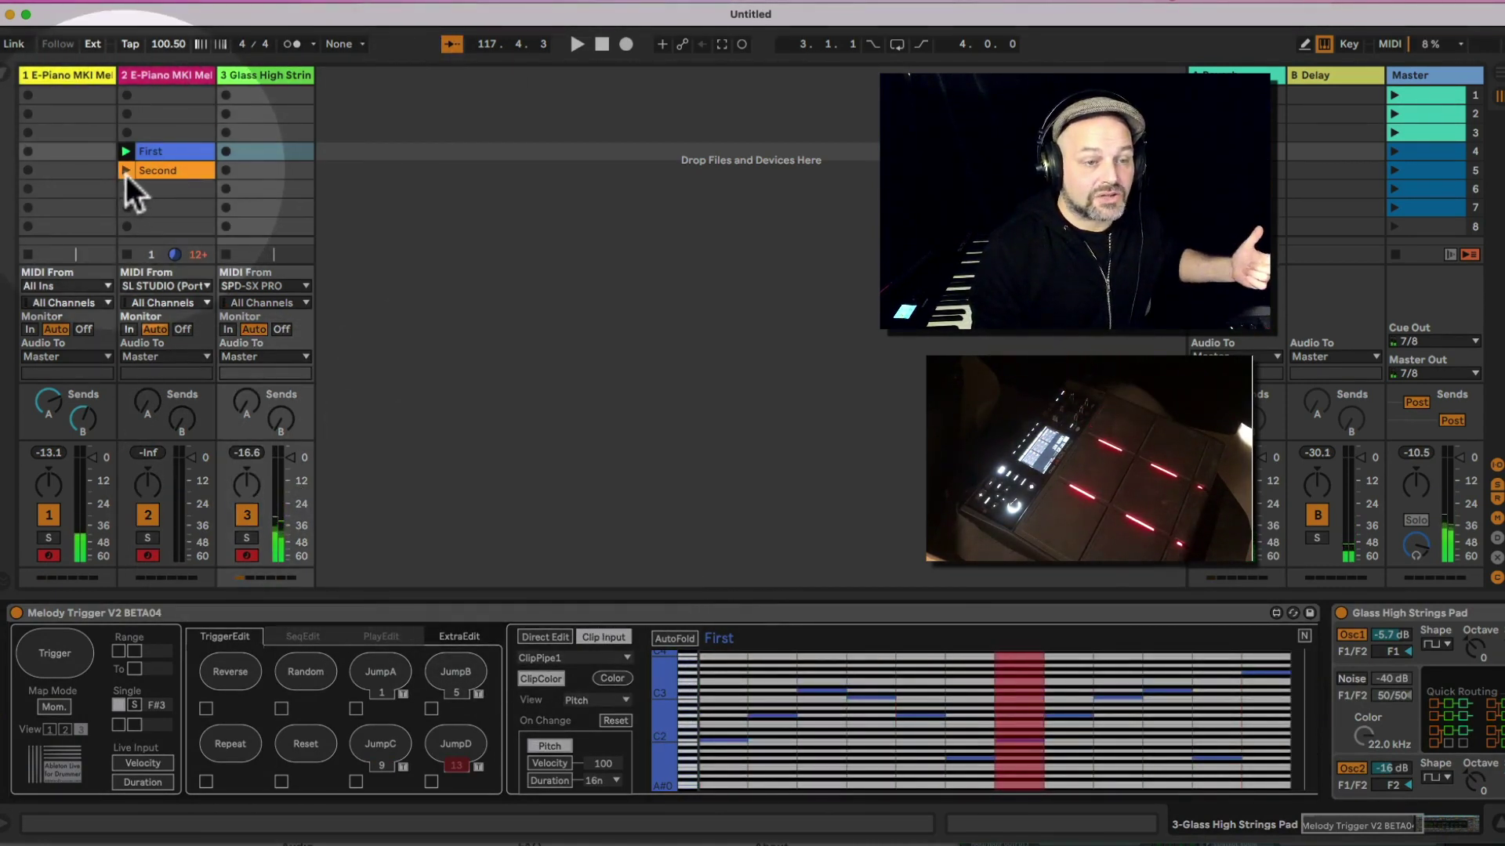
Launch the Second clip and compare its notes in the Melody Triggers on the third and first tracks
click(125, 171)
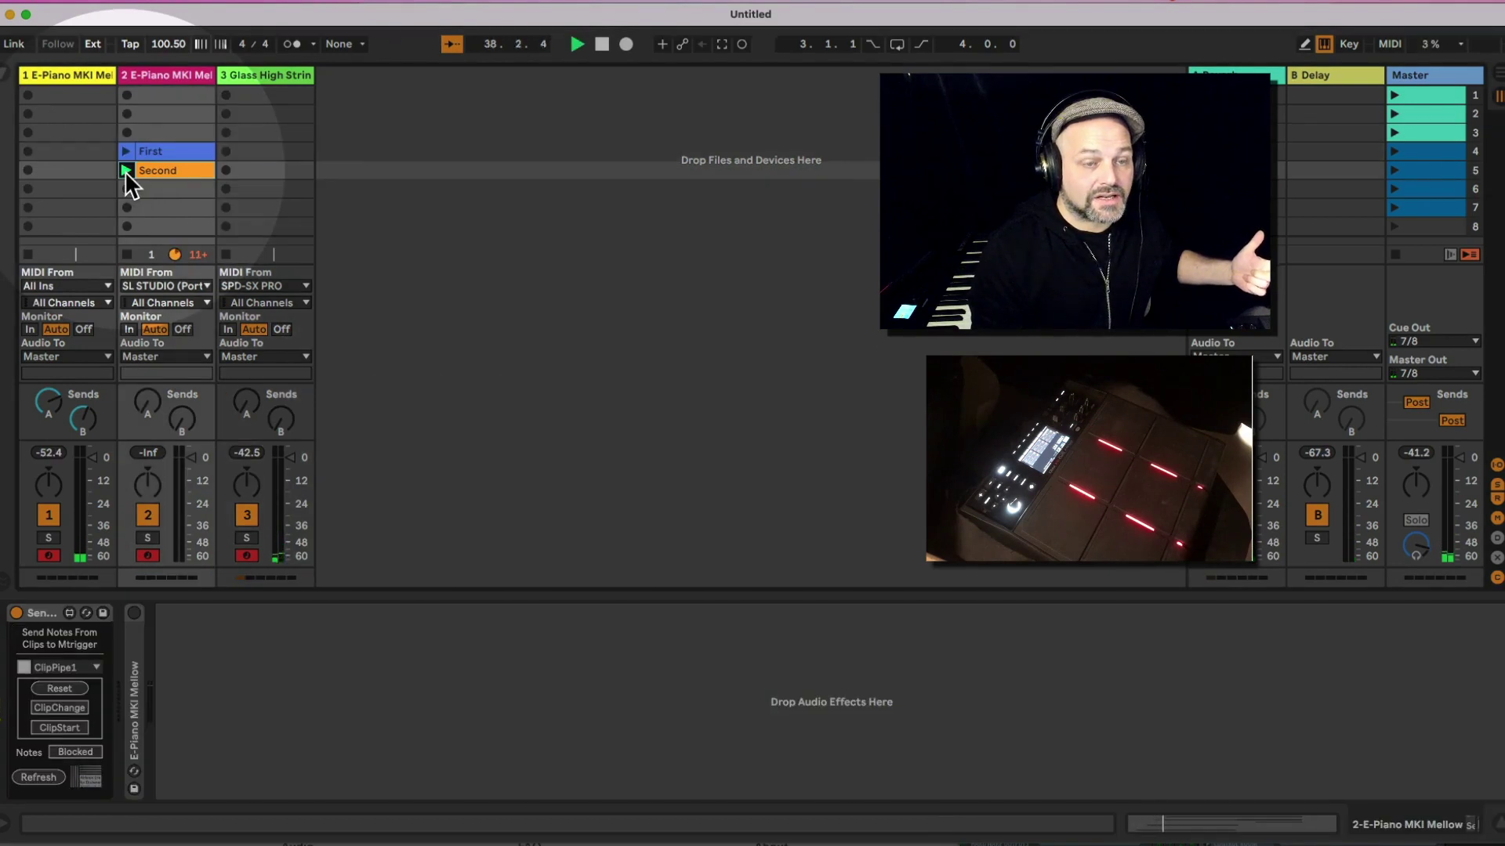
click(248, 78)
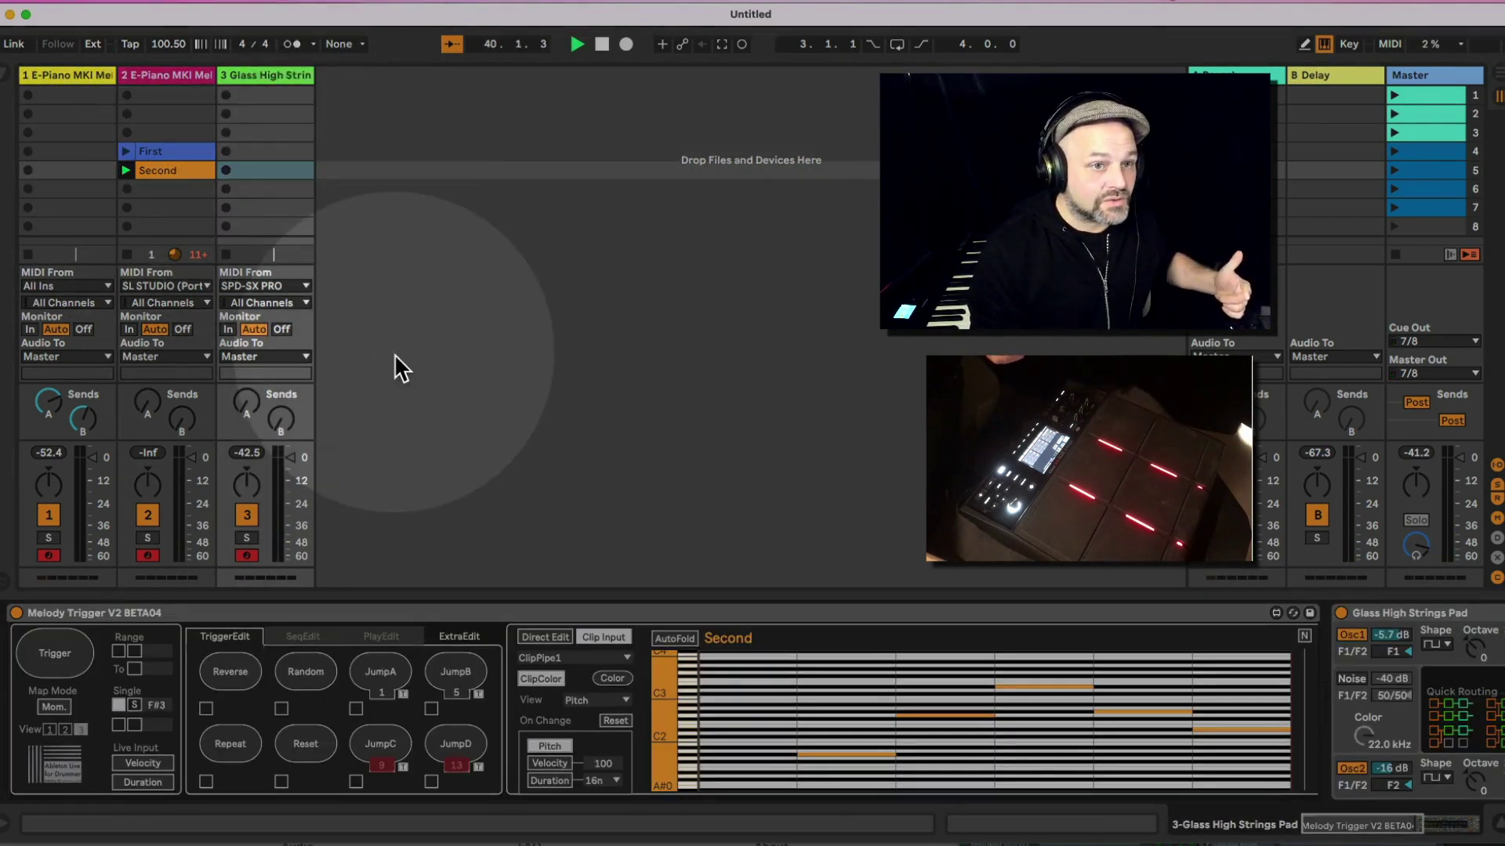
click(38, 76)
click(235, 76)
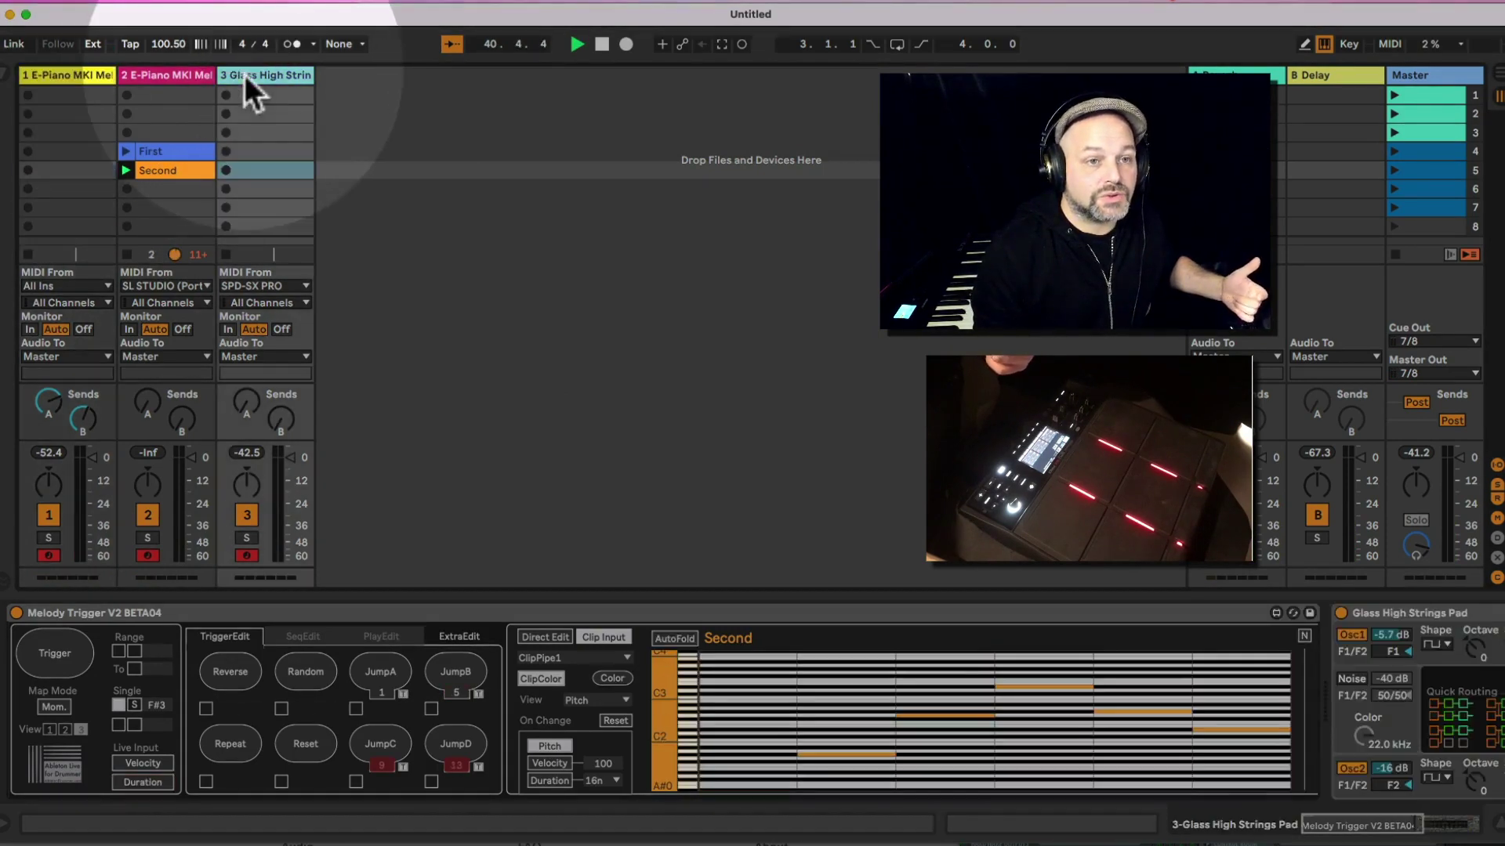